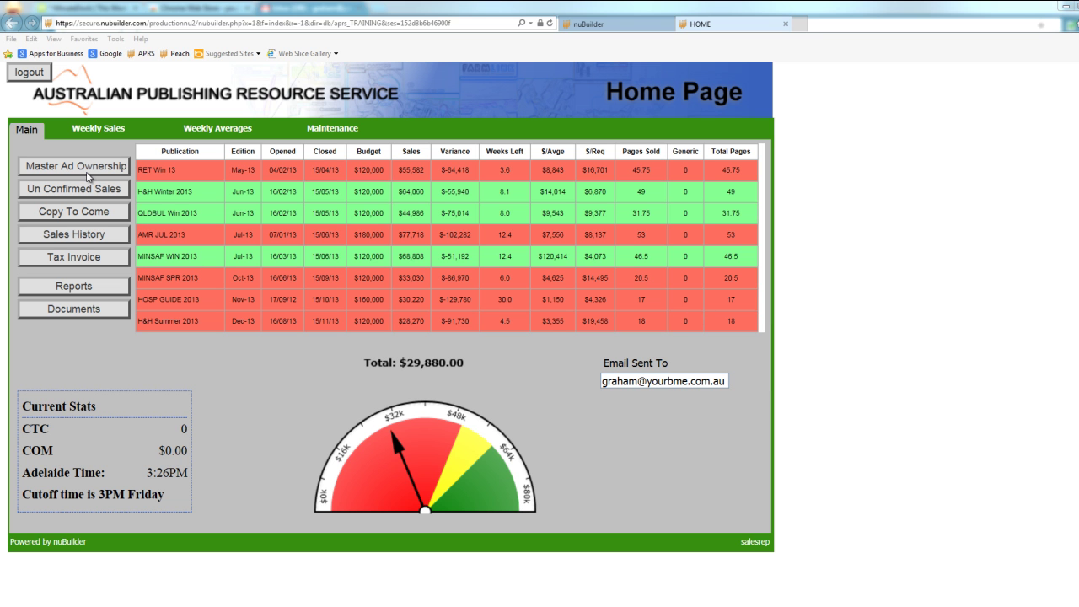
# Open the Master Ad Ownership list of advertisers from the Home Page.
pyautogui.click(95, 169)
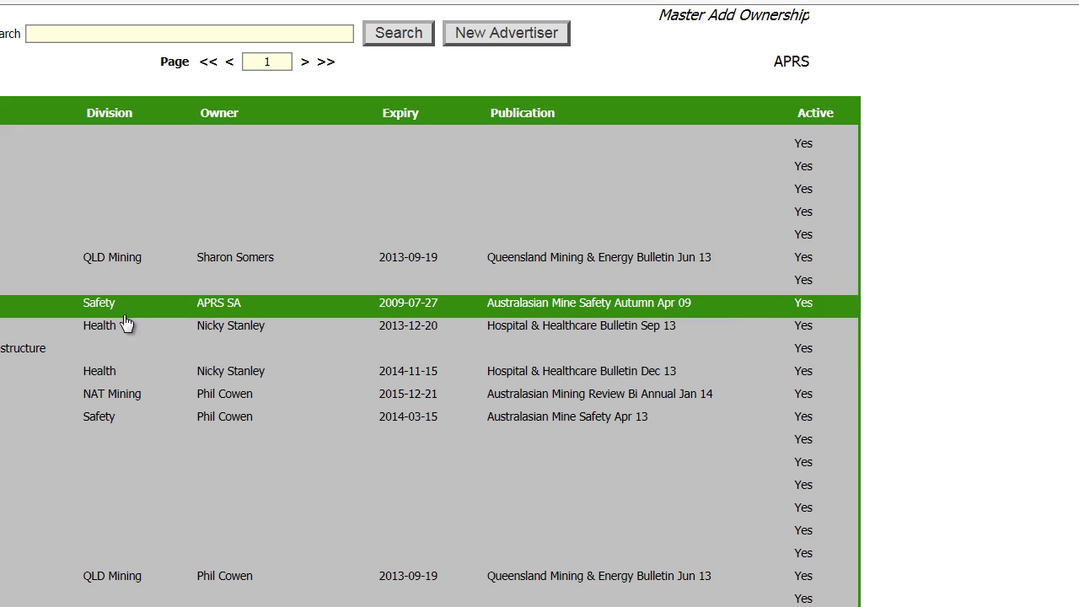
pyautogui.doubleClick(120, 34)
pyautogui.write('your business made easy')
pyautogui.press('Return')
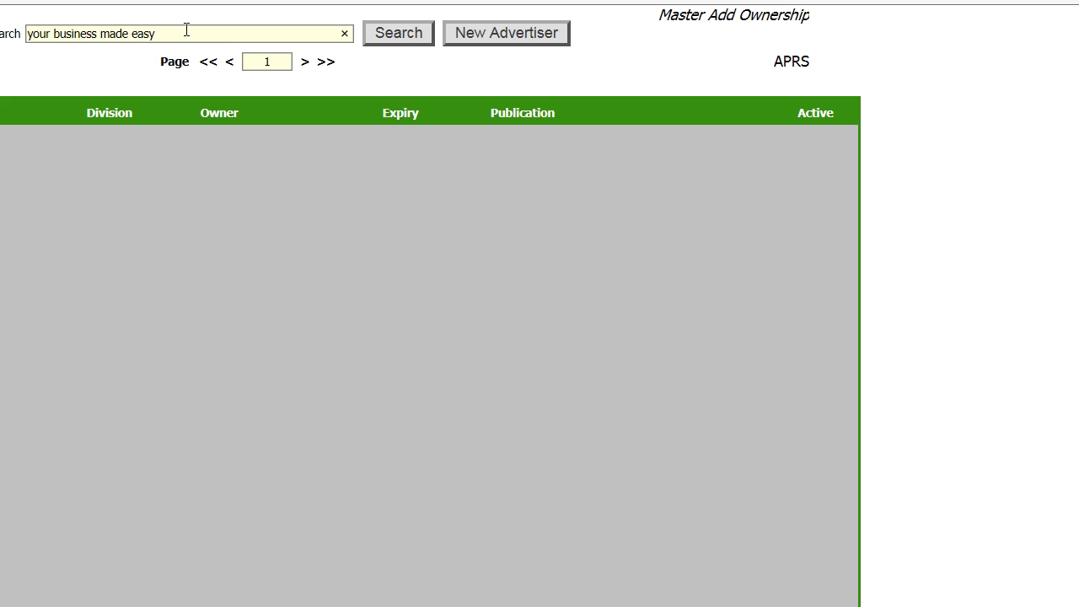
pyautogui.tripleClick(186, 30)
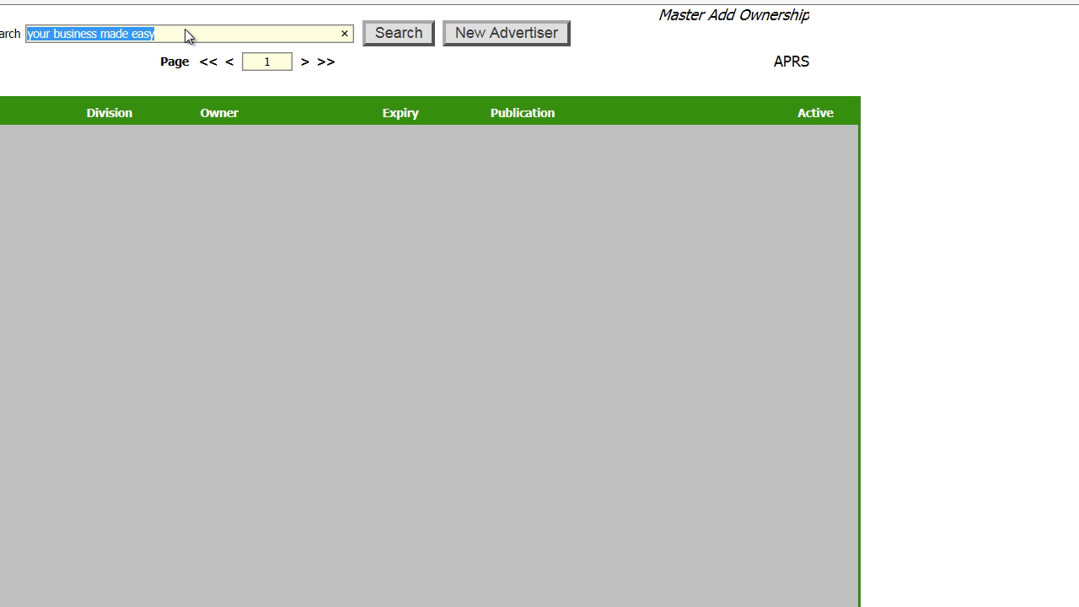
pyautogui.press('End')
pyautogui.hotkey('ctrl', 'shift', 'Left')
pyautogui.hotkey('ctrl', 'shift', 'Left')
pyautogui.hotkey('shift', 'Left')
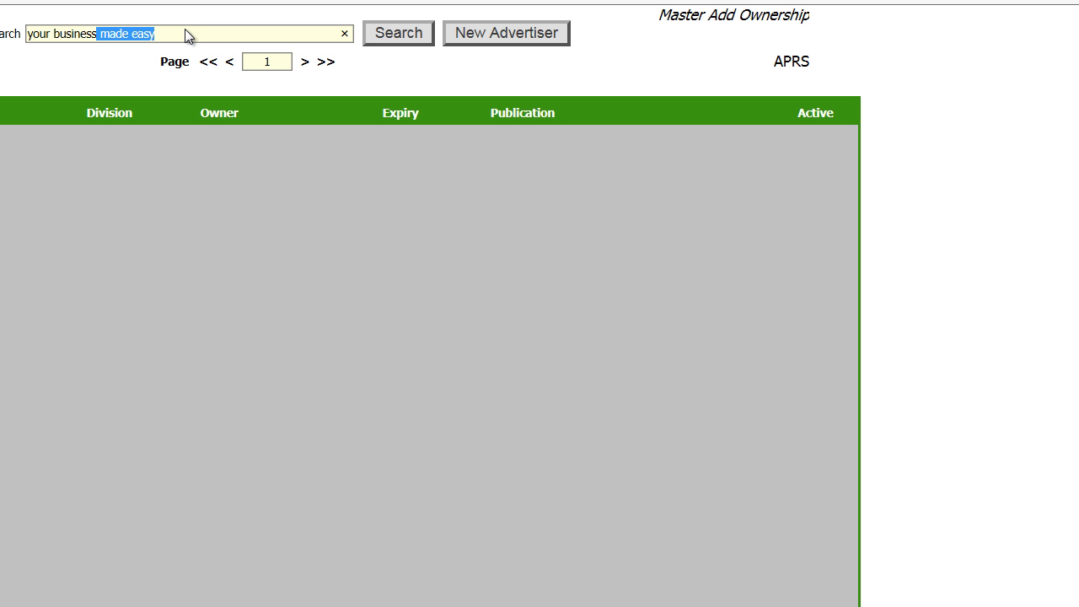
pyautogui.press('BackSpace')
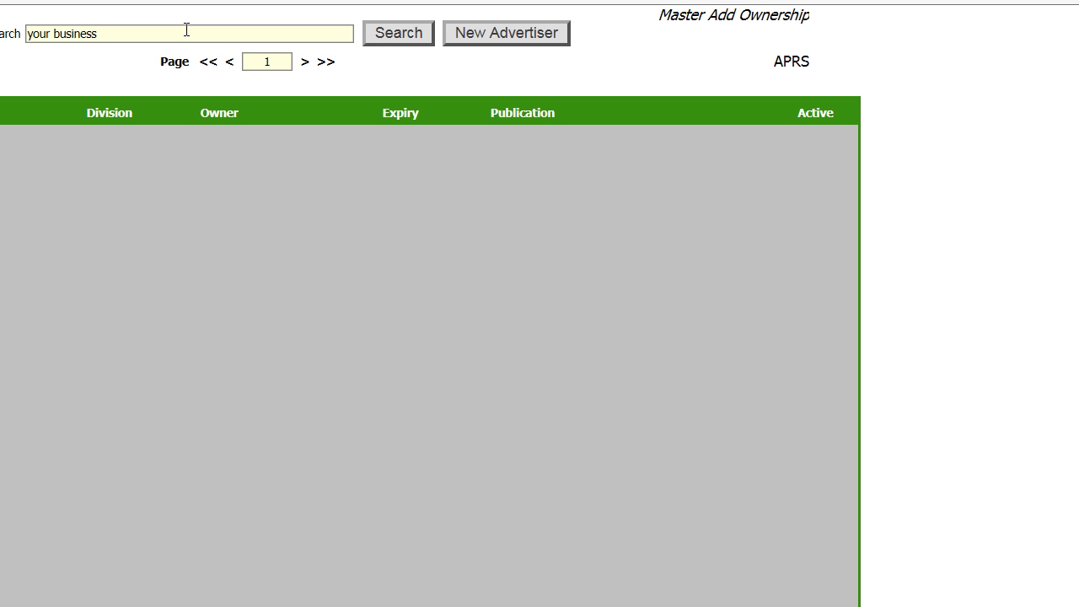
pyautogui.hotkey('ctrl', 'a')
pyautogui.write('made')
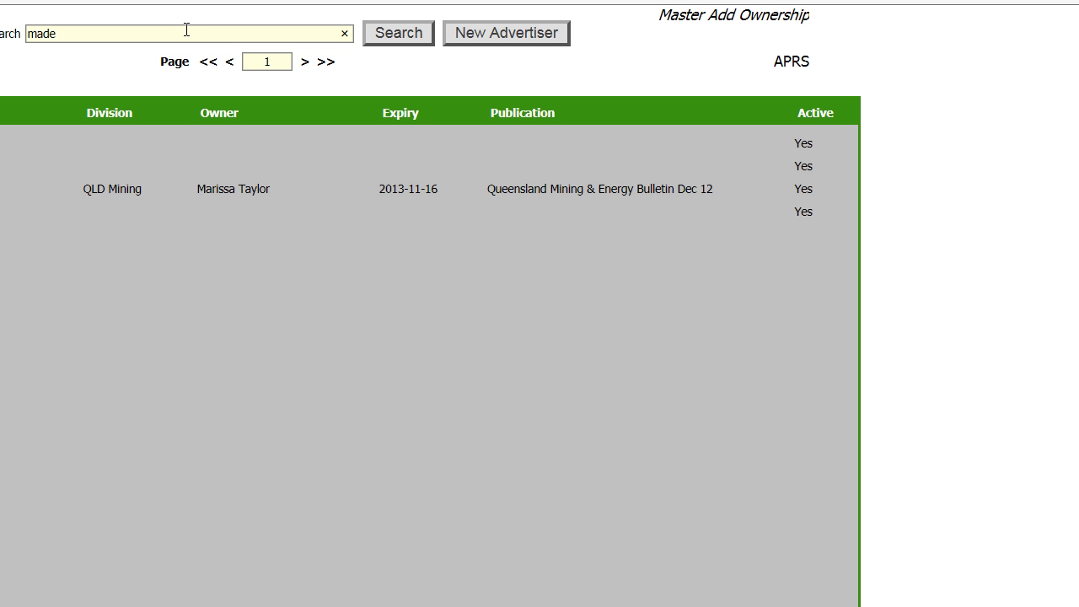
pyautogui.hotkey('ctrl', 'a')
pyautogui.write('YBME')
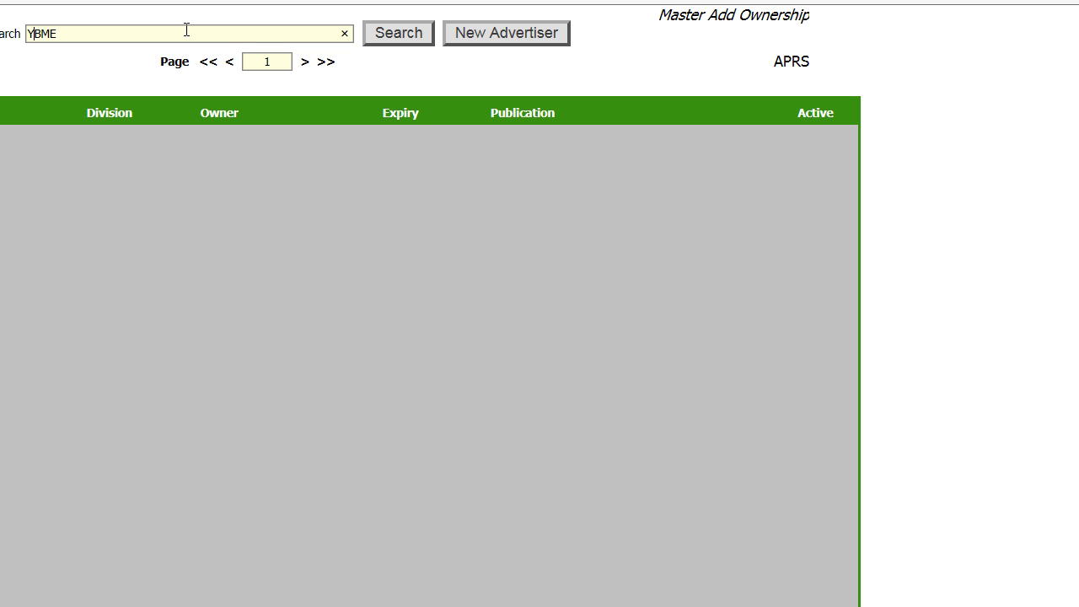
pyautogui.press('Left')
pyautogui.press('Left')
pyautogui.press('Left')
pyautogui.write('.')
pyautogui.press('Right')
pyautogui.write('.')
pyautogui.press('Right')
pyautogui.write('.')
pyautogui.press('Right')
pyautogui.write('.')
pyautogui.press('Return')
pyautogui.press('BackSpace')
pyautogui.press('BackSpace')
pyautogui.press('BackSpace')
pyautogui.press('BackSpace')
pyautogui.press('BackSpace')
pyautogui.press('BackSpace')
pyautogui.press('BackSpace')
pyautogui.press('BackSpace')
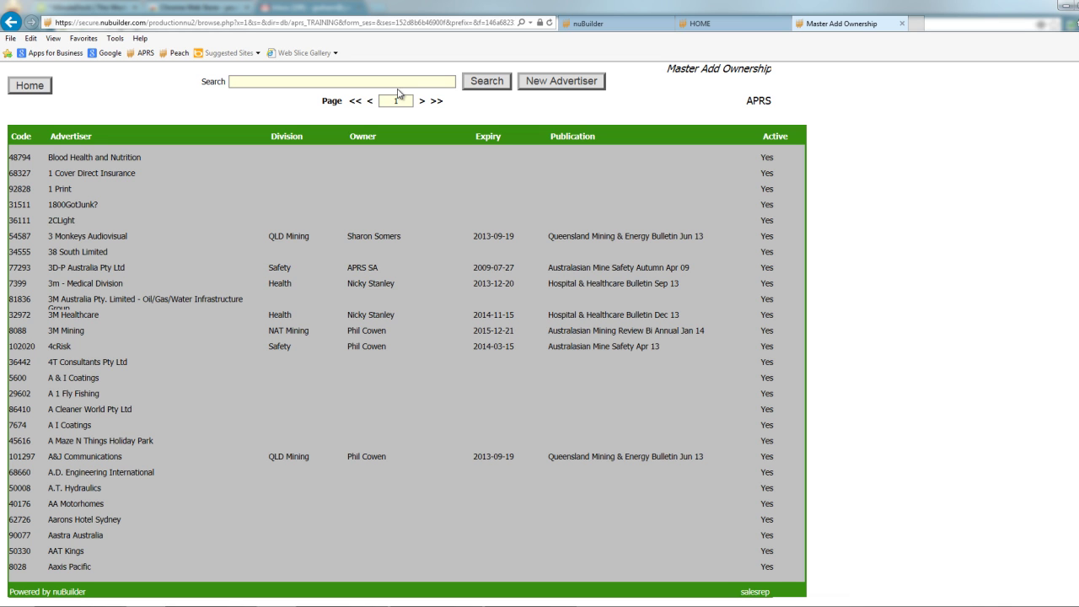
# Start a new advertiser client card (code 102115) and dismiss the duplicate-client warning.
pyautogui.click(561, 81)
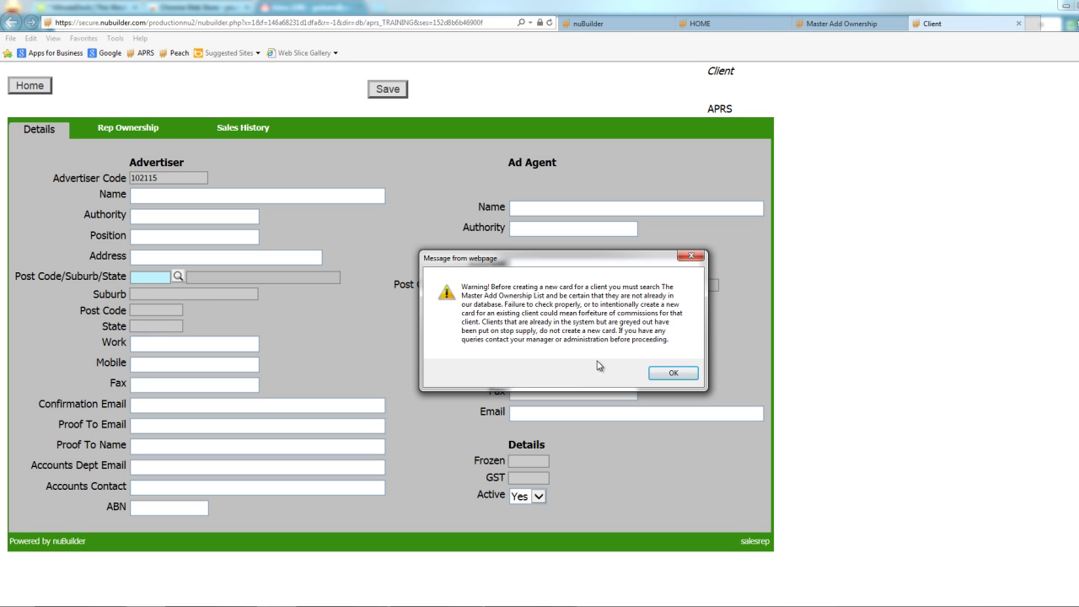
pyautogui.click(673, 373)
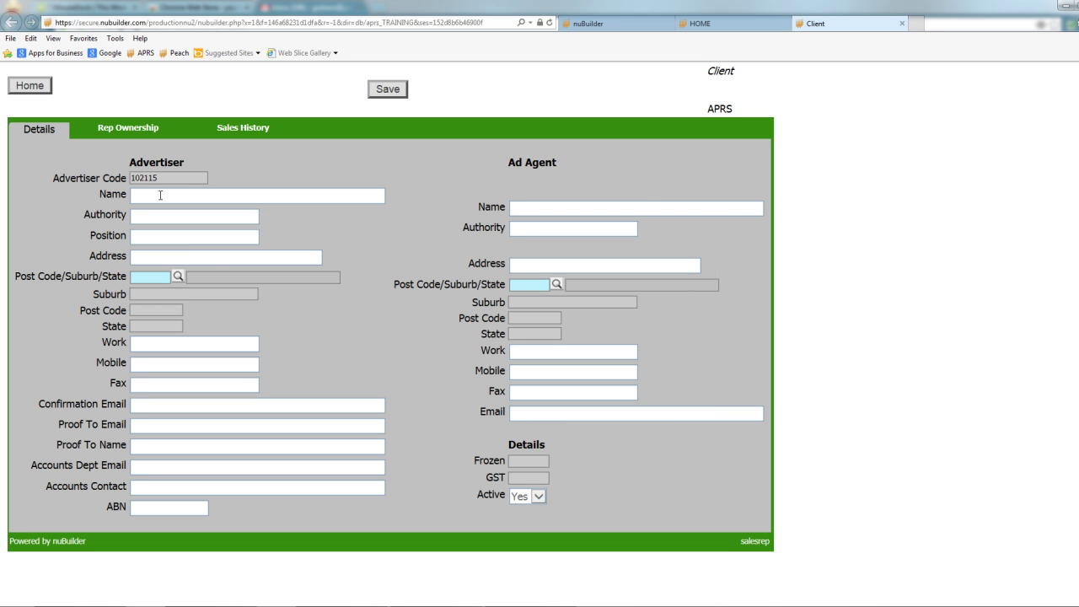
# Enter name Your Business Made Easy Pty Ltd, an authority contact, position Director and street address.
pyautogui.click(172, 195)
pyautogui.write('You')
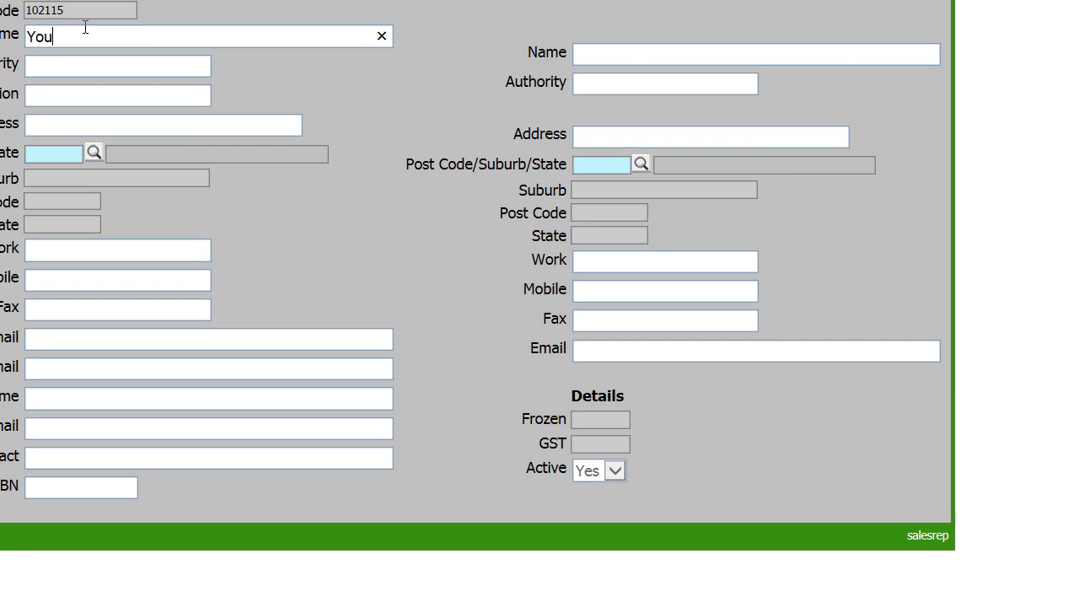
pyautogui.write('r Name')
pyautogui.press('BackSpace')
pyautogui.press('BackSpace')
pyautogui.press('BackSpace')
pyautogui.press('BackSpace')
pyautogui.write('Business Made Easy Pty Ltd')
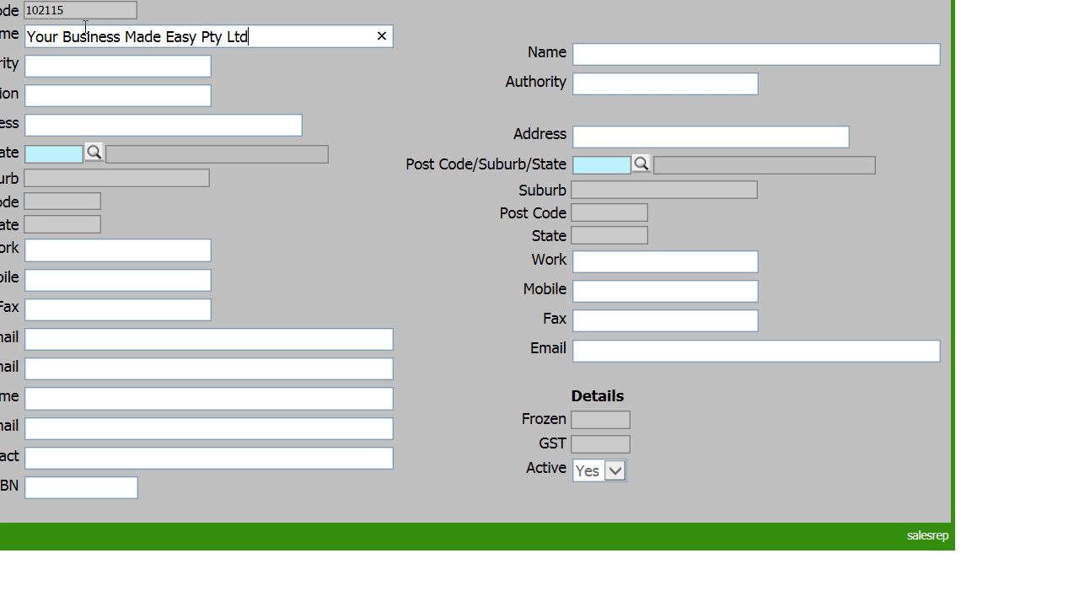
pyautogui.press('Tab')
pyautogui.press('Tab')
pyautogui.write('Director')
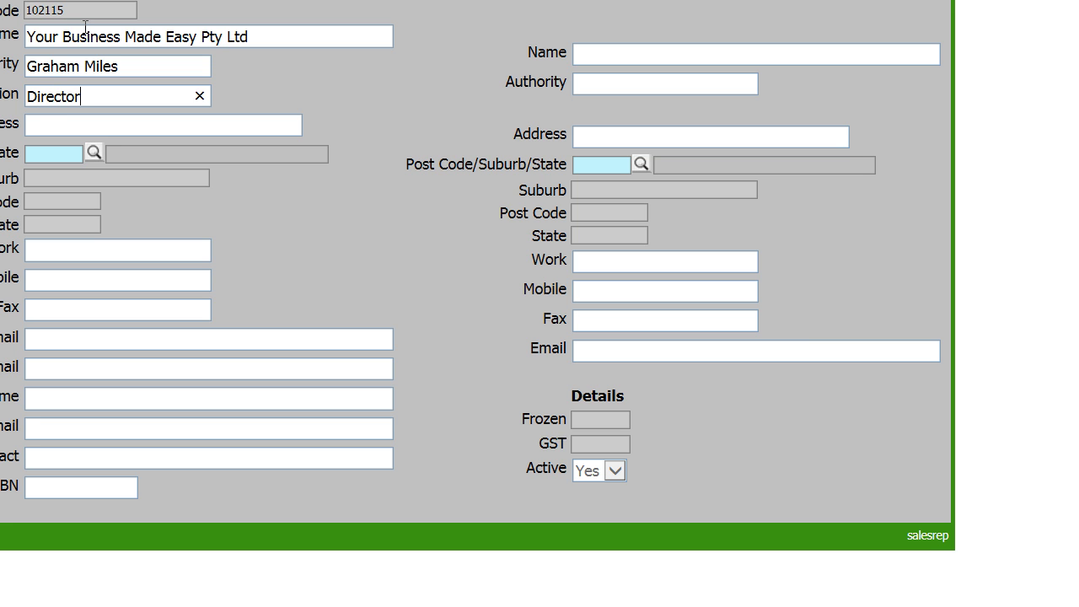
pyautogui.press('Tab')
pyautogui.write('123 fake street')
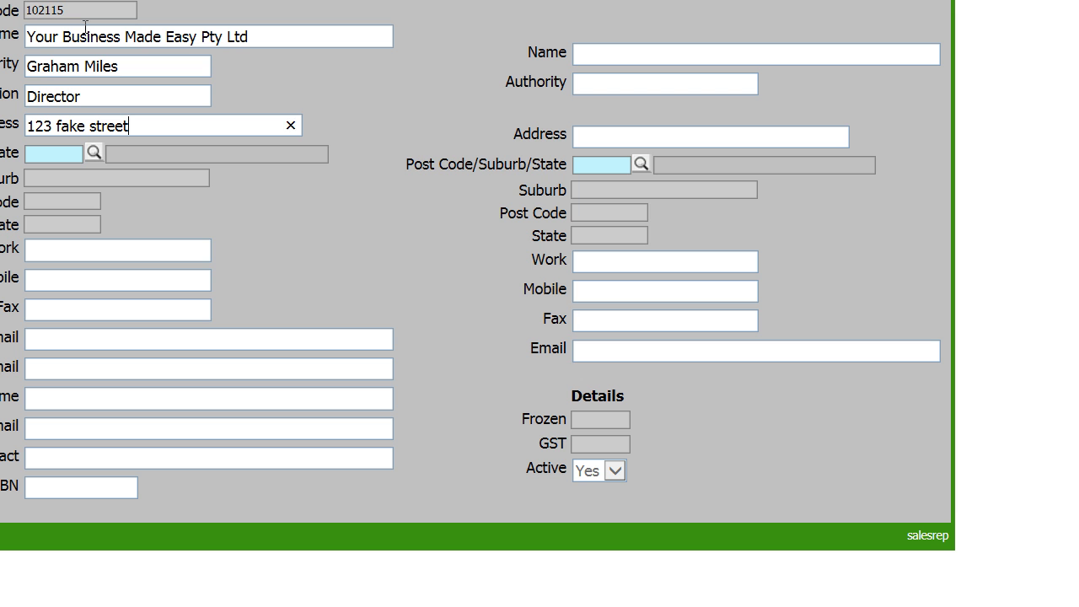
pyautogui.press('Tab')
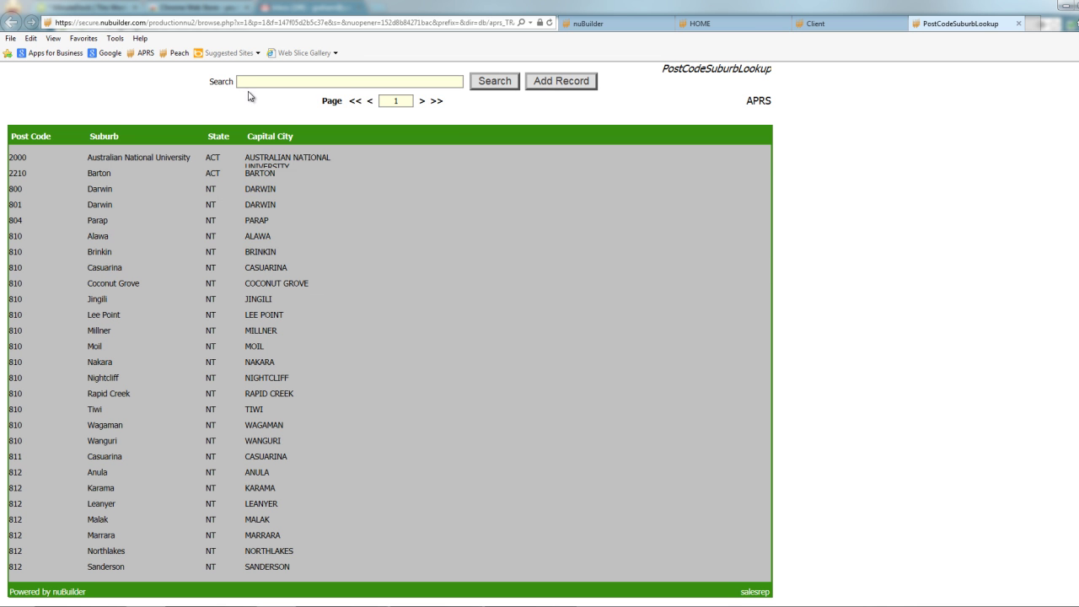
# Look up post code 5162 and pick Morphett Vale, SA for the client.
pyautogui.click(251, 85)
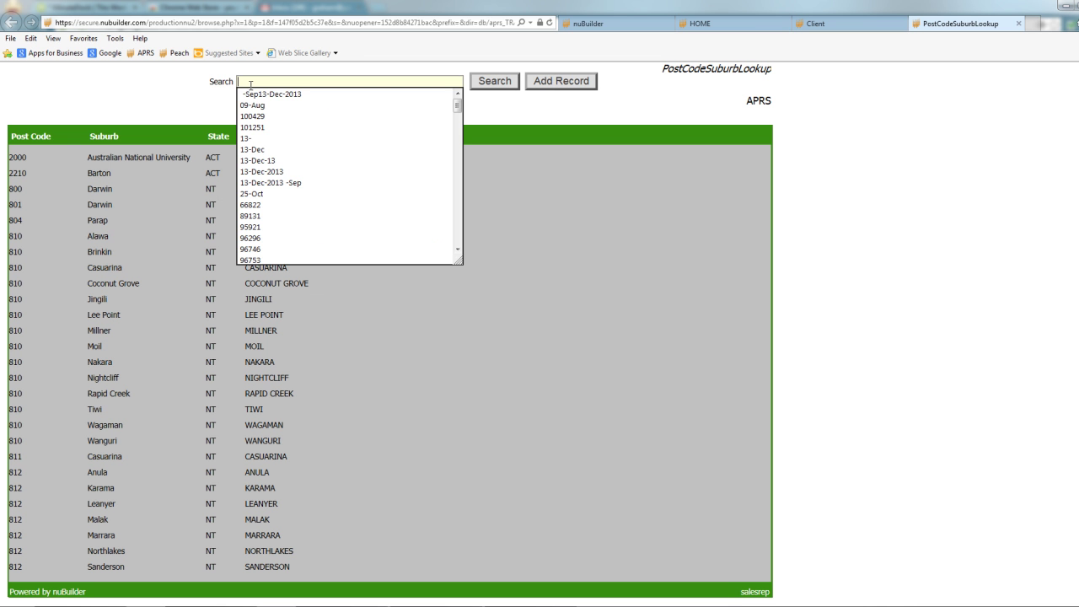
pyautogui.write('5162')
pyautogui.press('Return')
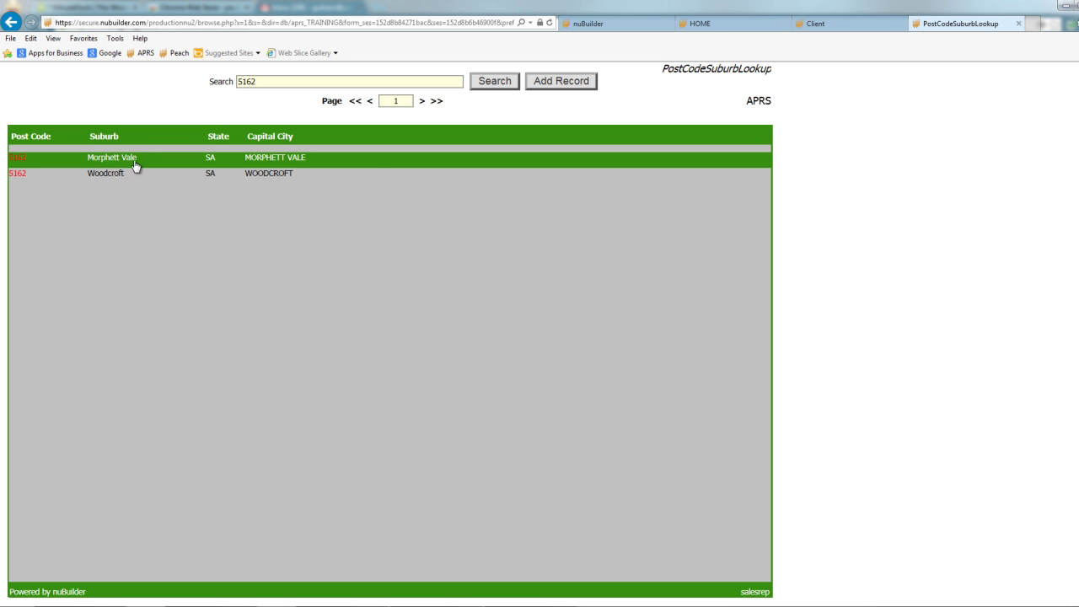
pyautogui.click(147, 164)
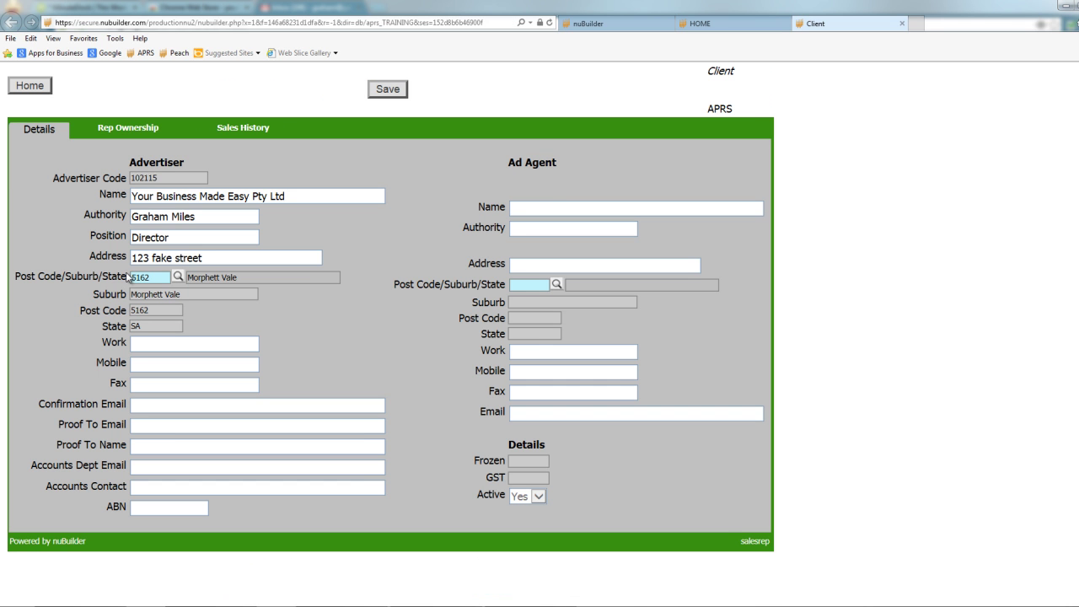
# Fill in the client's mobile number and confirmation e-mail address.
pyautogui.click(153, 361)
pyautogui.write('12345678')
pyautogui.write('9')
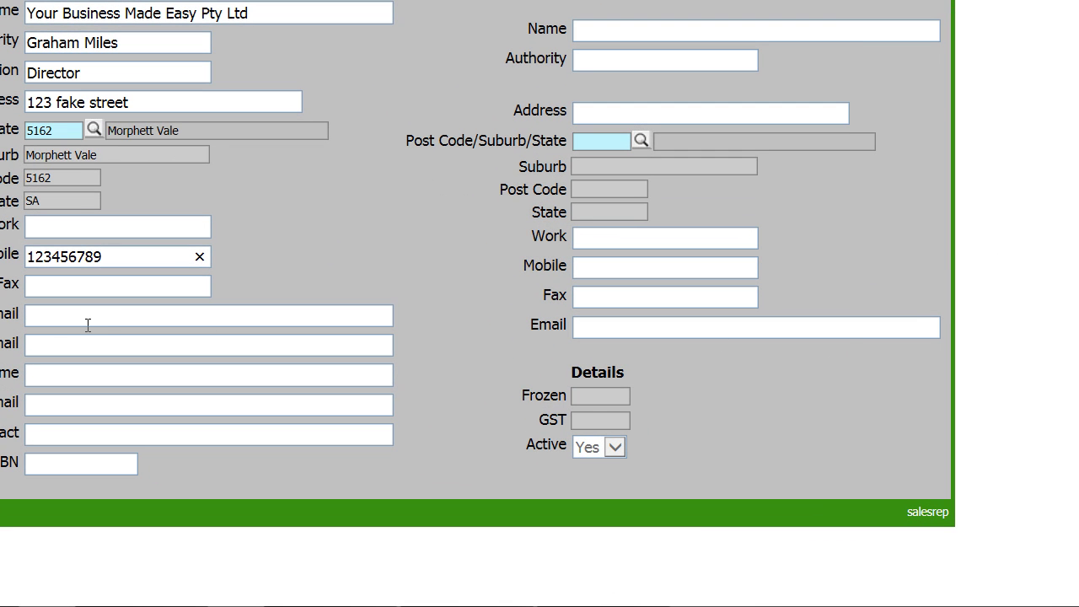
pyautogui.click(56, 323)
pyautogui.write('wwww@www.com.au')
pyautogui.press('Tab')
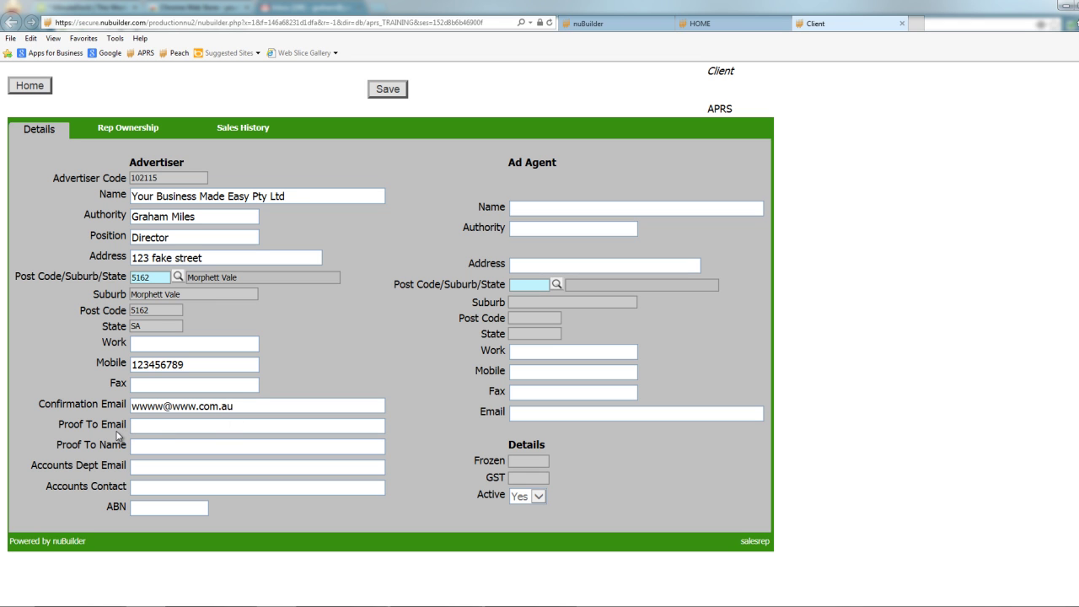
pyautogui.click(147, 429)
pyautogui.press('Tab')
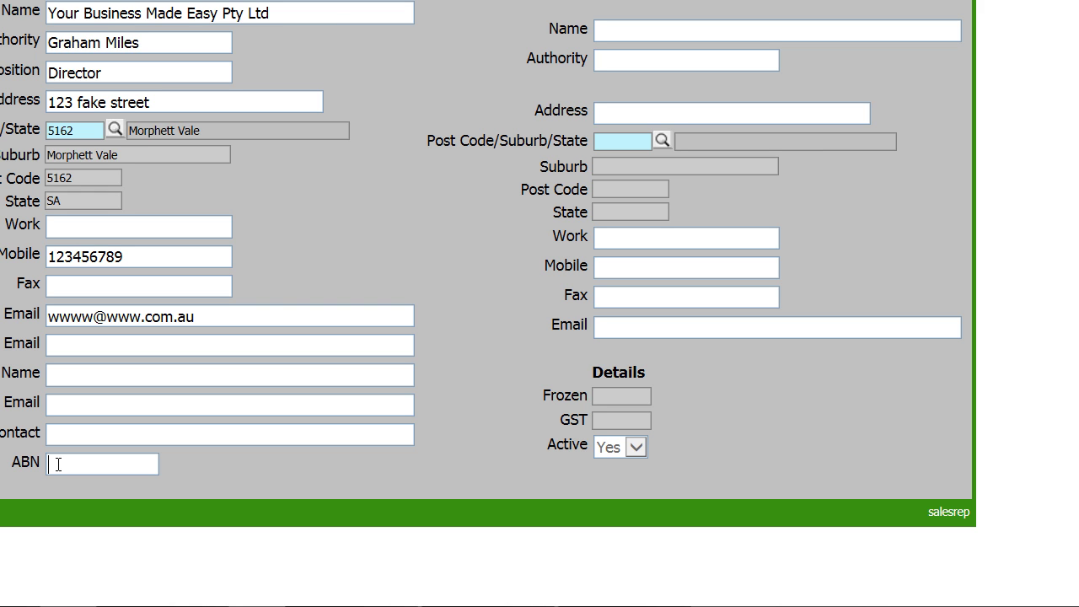
# Enter the business's ABN on the client card.
pyautogui.write('12345678901')
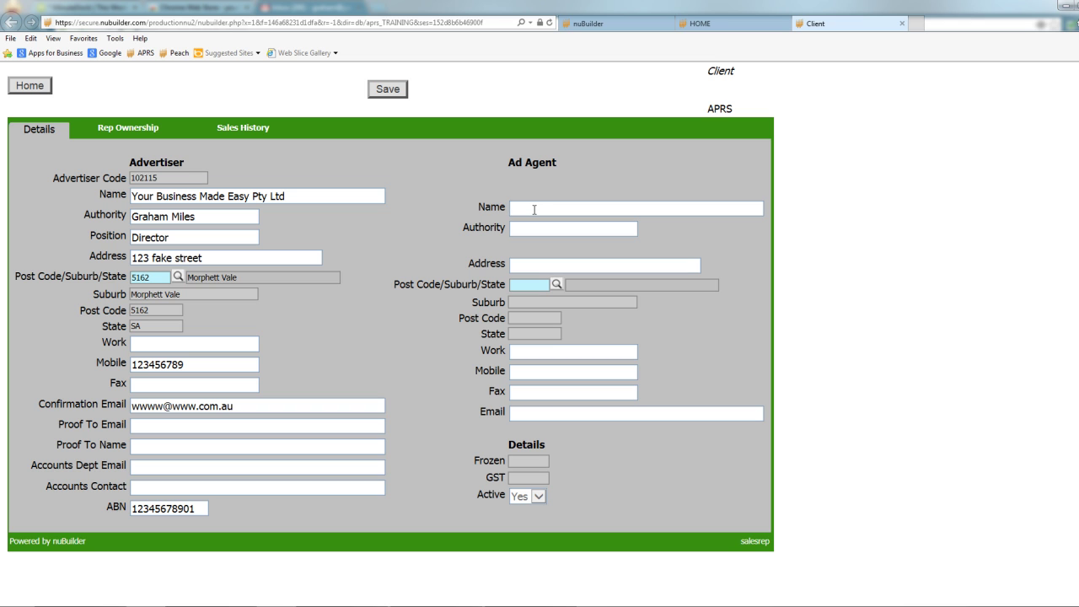
# Enter Extreme marketing as Ad Agent name and the agent's authority contact, capitalised.
pyautogui.write('Extreme marketing')
pyautogui.press('Tab')
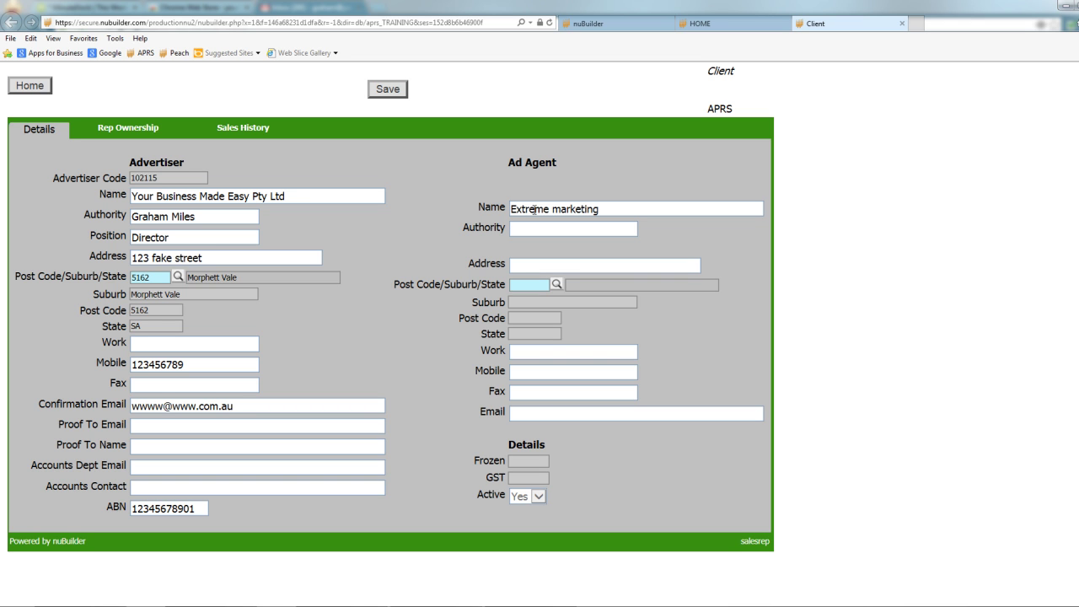
pyautogui.press('Delete')
pyautogui.write('S')
pyautogui.press('Tab')
# Clear the Ad Agent authority contact and Ad Agent name fields.
pyautogui.click(606, 226)
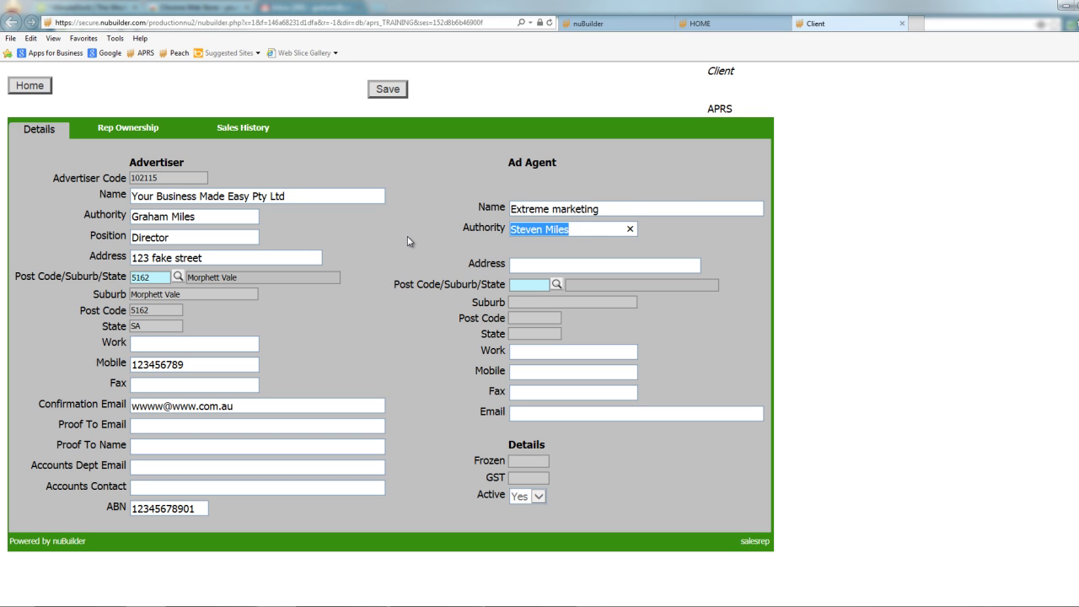
pyautogui.press('BackSpace')
pyautogui.hotkey('shift', 'Tab')
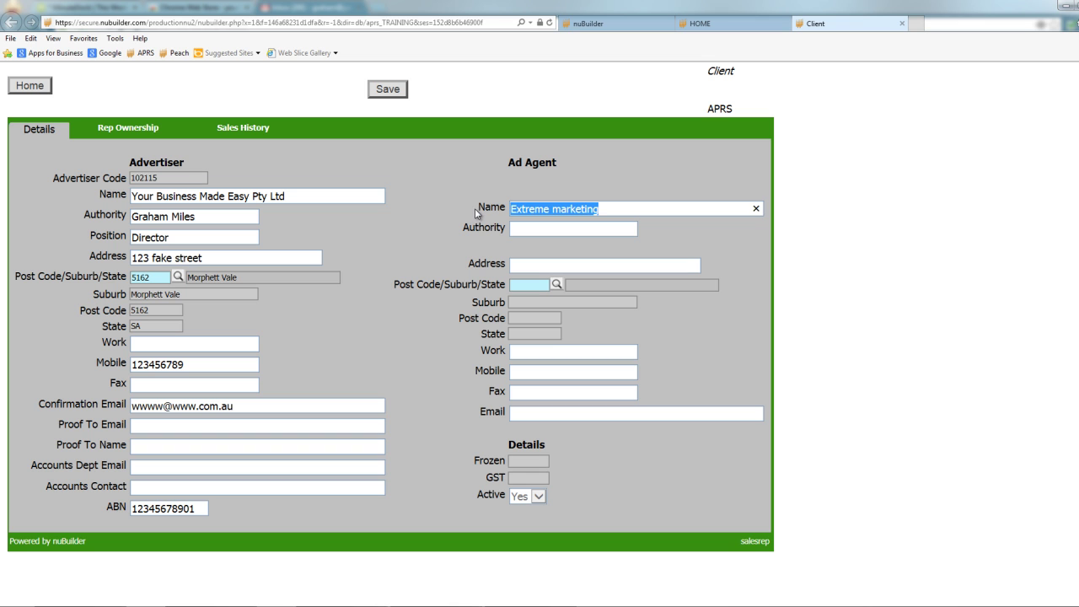
pyautogui.press('BackSpace')
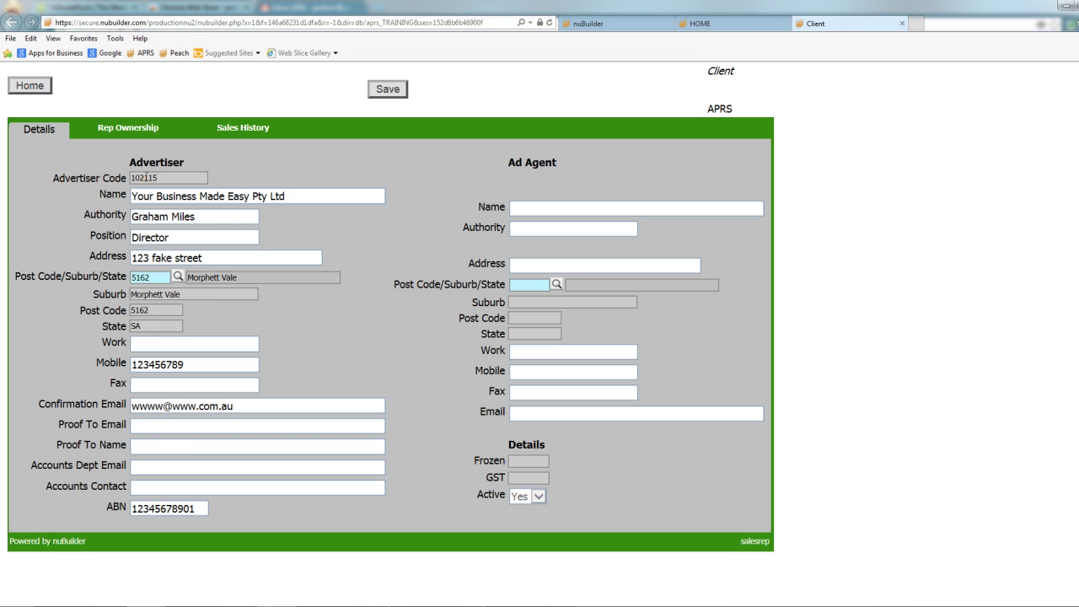
# After the 'Work cannot be left blank' alert, enter the phone number in Work and clear Mobile.
pyautogui.click(387, 93)
pyautogui.click(602, 351)
pyautogui.write('123456789')
pyautogui.moveTo(200, 364); pyautogui.dragTo(24, 365)
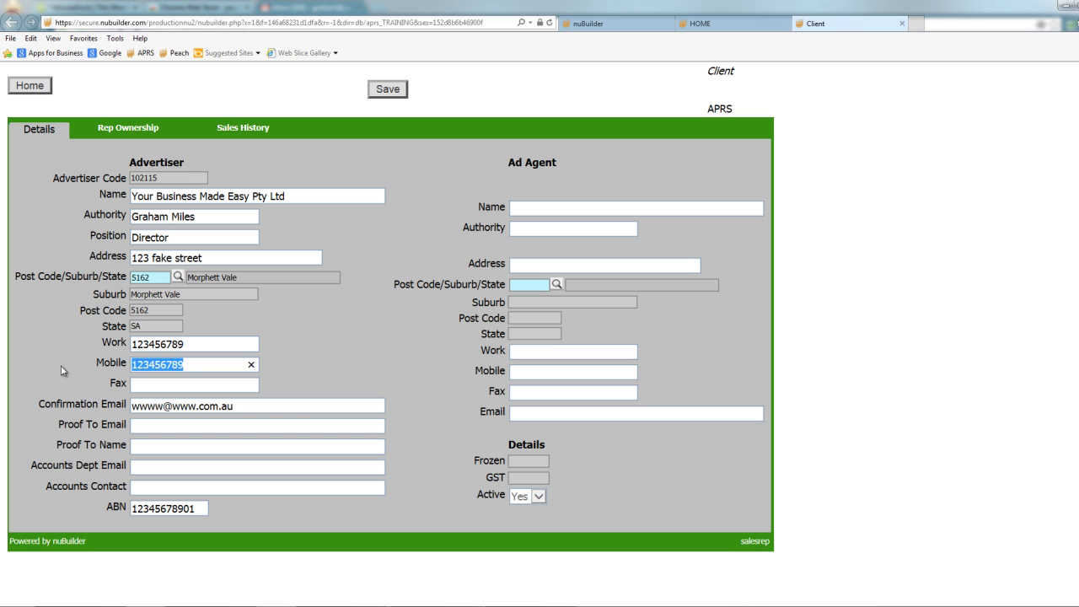
pyautogui.press('BackSpace')
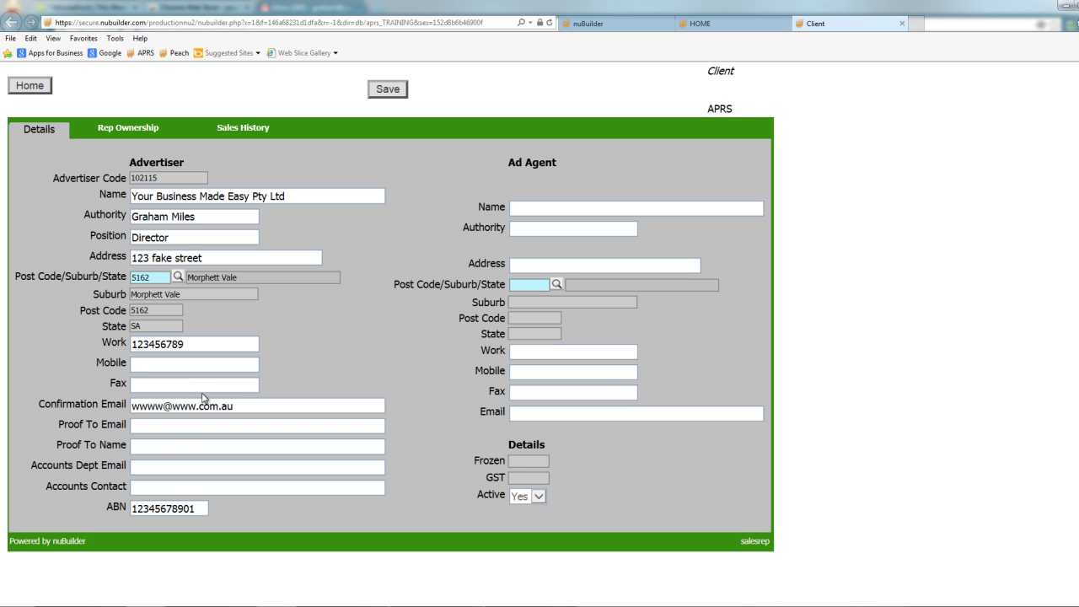
# Save the client record, start a sale, then close the new advertisement form.
pyautogui.click(388, 89)
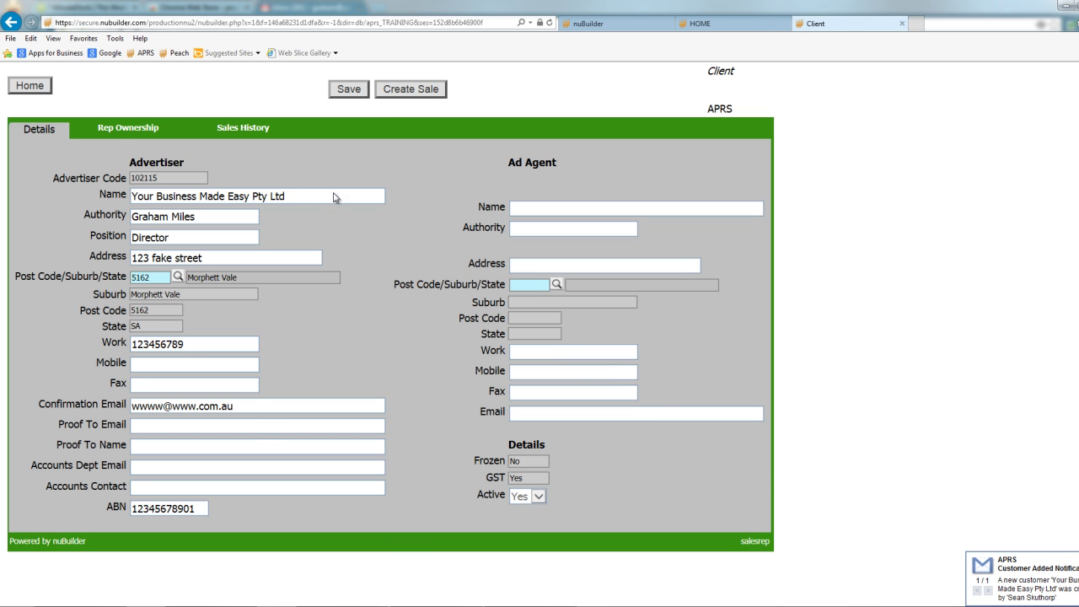
pyautogui.click(409, 90)
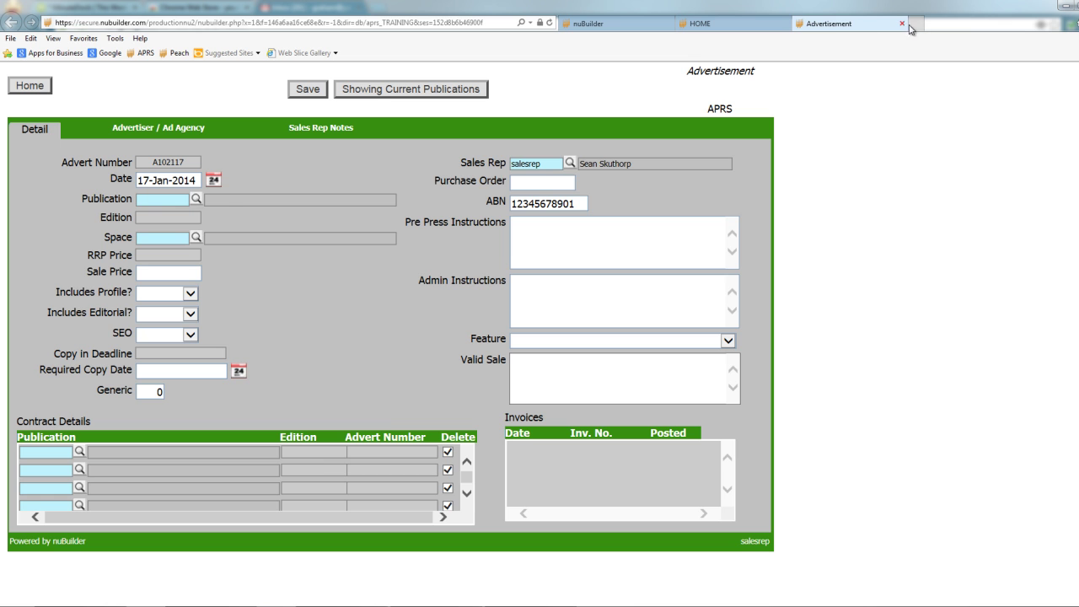
pyautogui.click(901, 24)
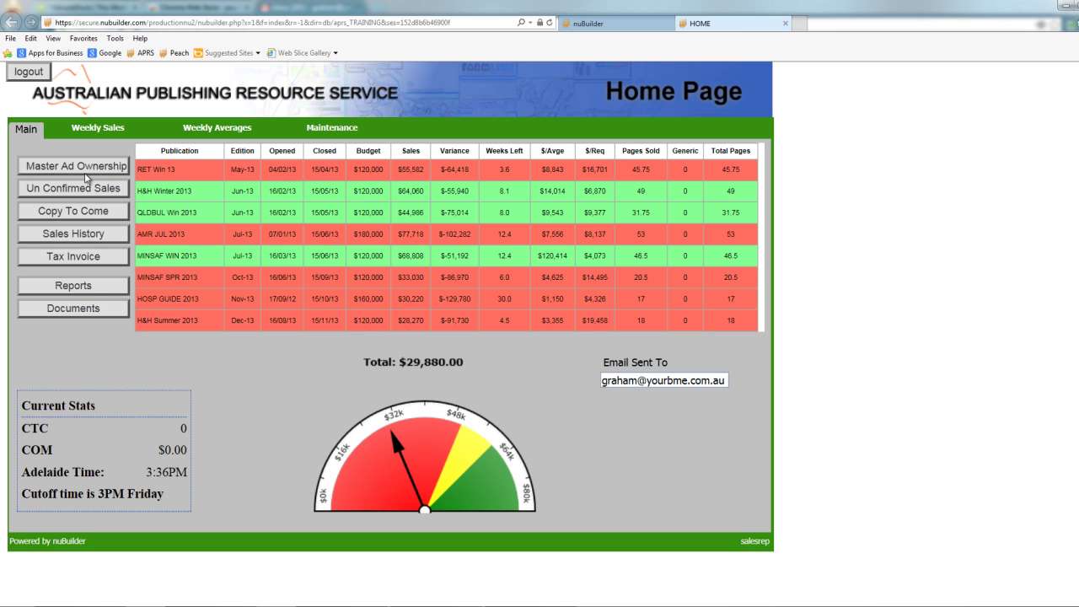
# Search the advertiser list for 'your' and reopen client 102115, Your Business Made Easy Pty Ltd.
pyautogui.click(86, 177)
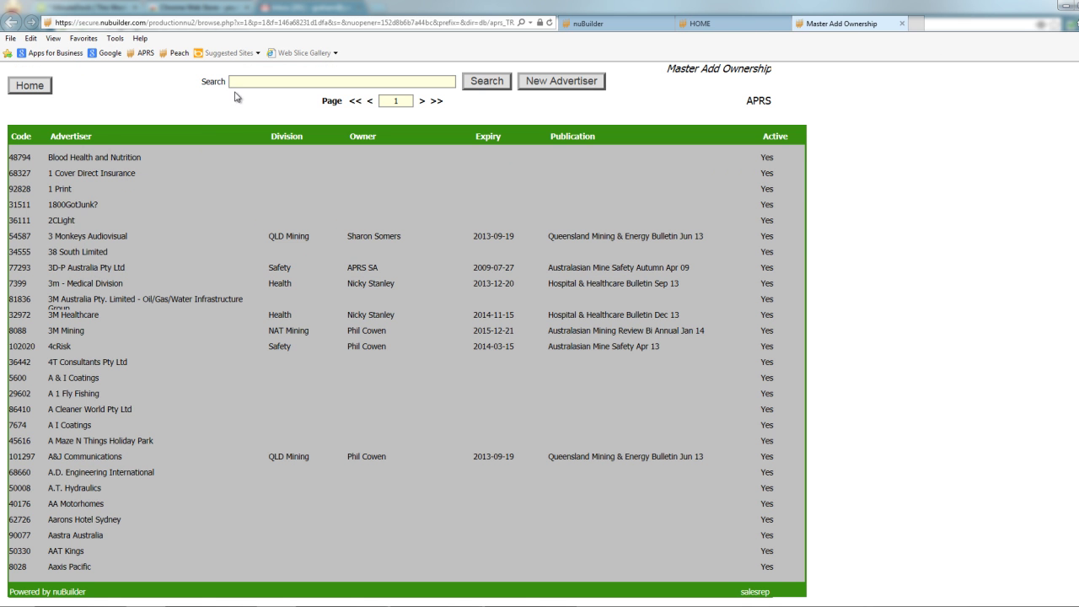
pyautogui.click(243, 85)
pyautogui.write('your')
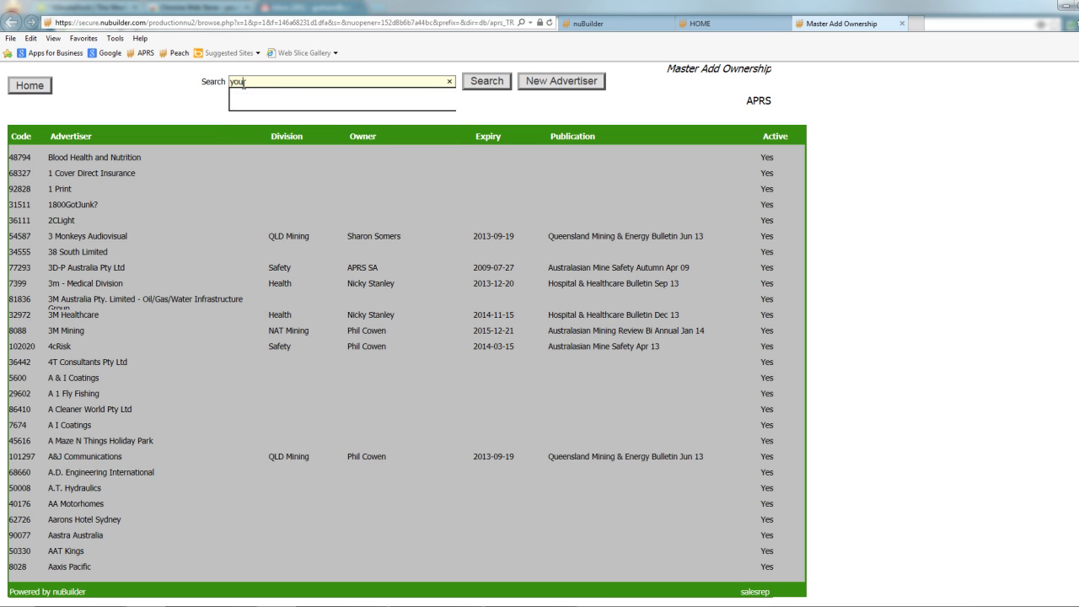
pyautogui.press('Return')
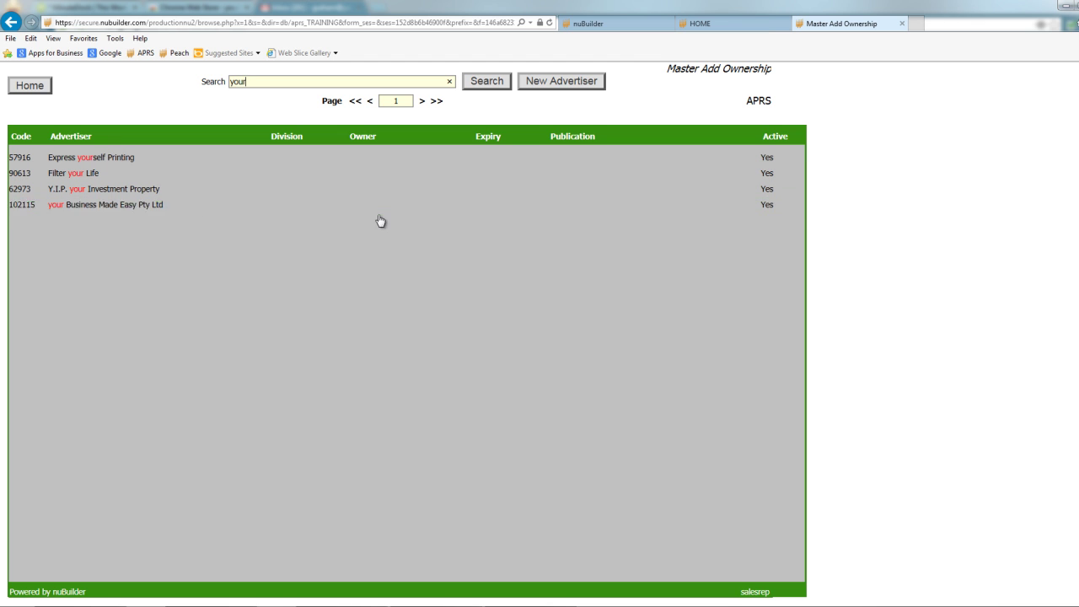
pyautogui.click(131, 209)
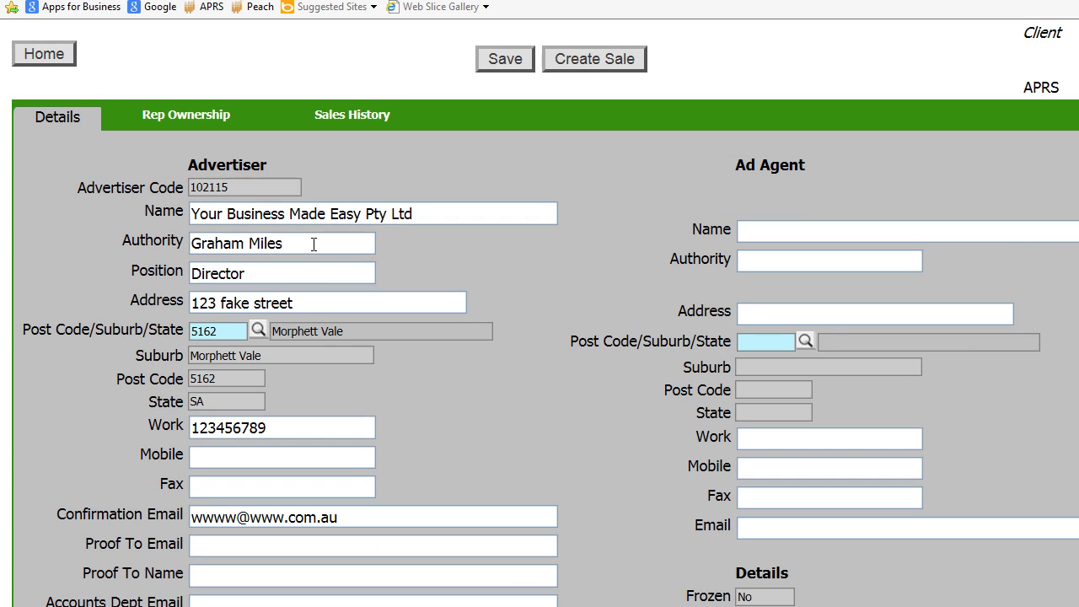
pyautogui.click(216, 217)
pyautogui.write('s')
pyautogui.click(493, 60)
pyautogui.click(322, 246)
pyautogui.press('BackSpace')
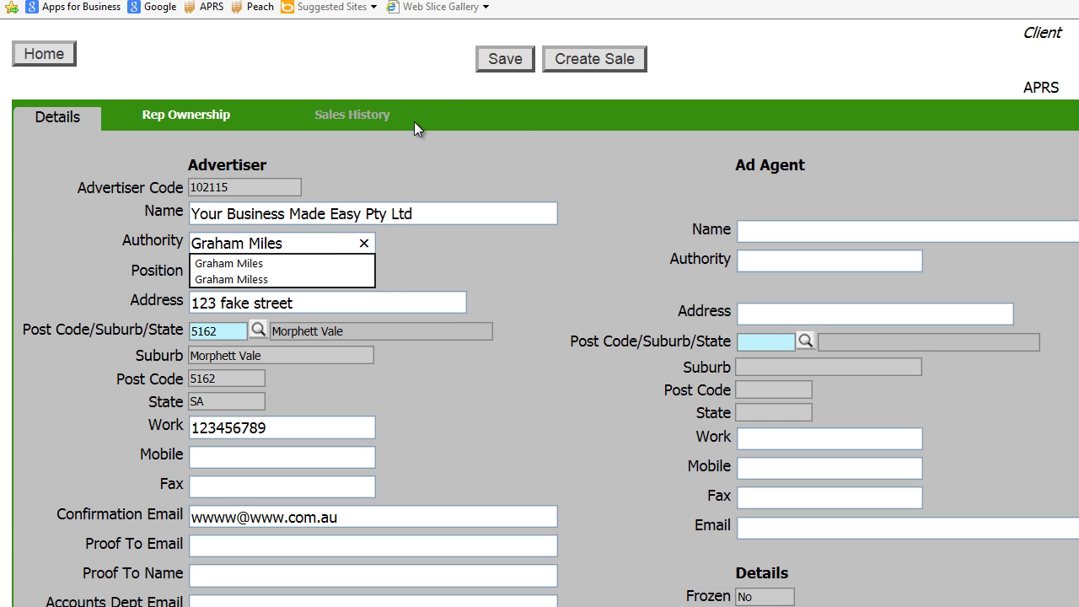
pyautogui.click(487, 64)
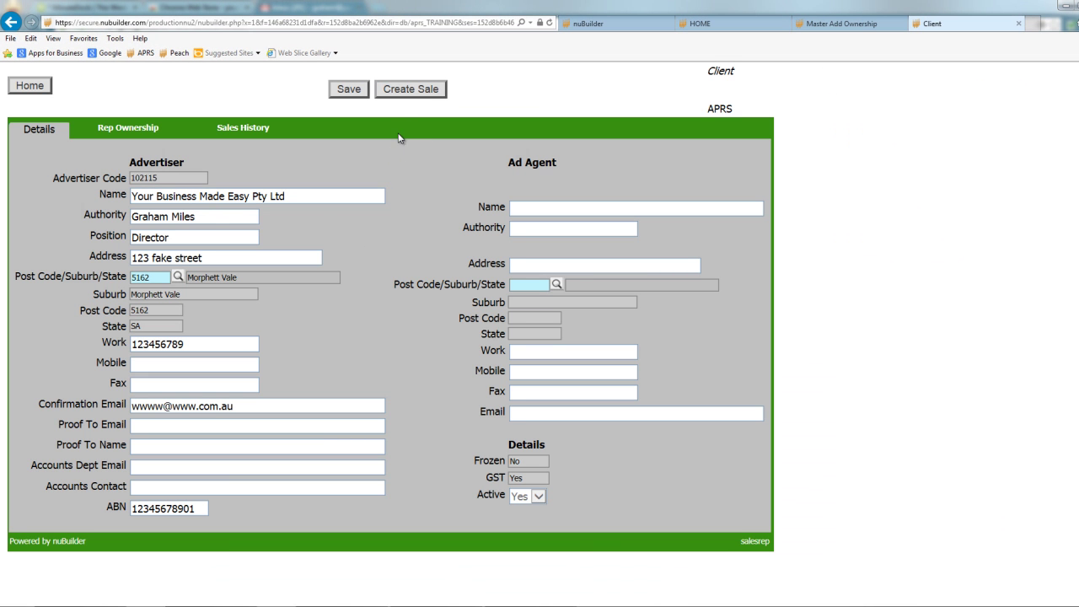
# Create new sale A102121 and amend its authority name and confirmation email on the Advertiser / Ad Agency tab.
pyautogui.click(412, 89)
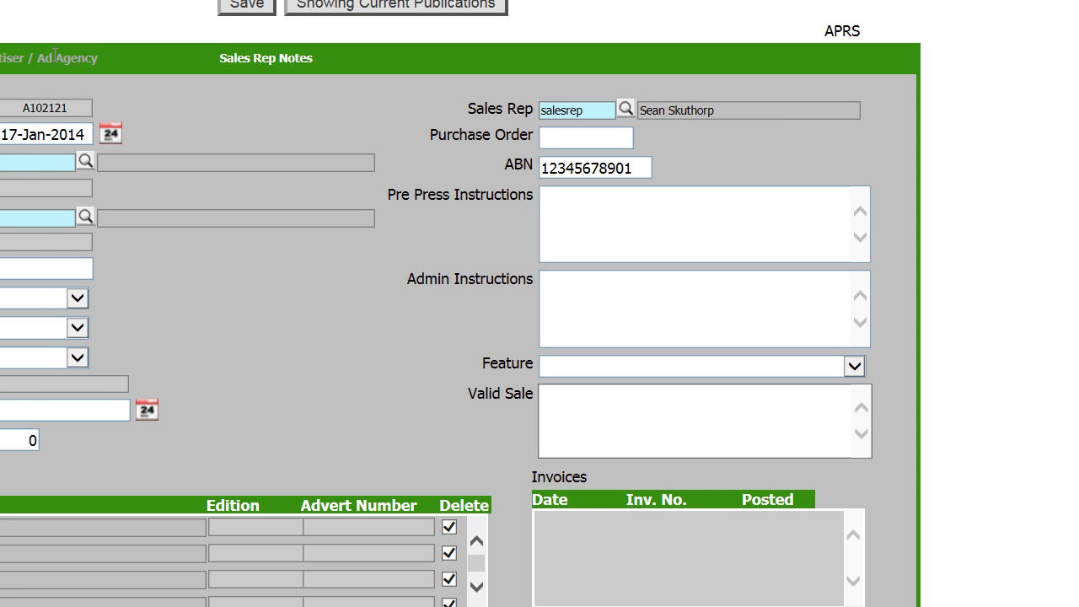
pyautogui.click(55, 55)
pyautogui.click(134, 137)
pyautogui.write('ss')
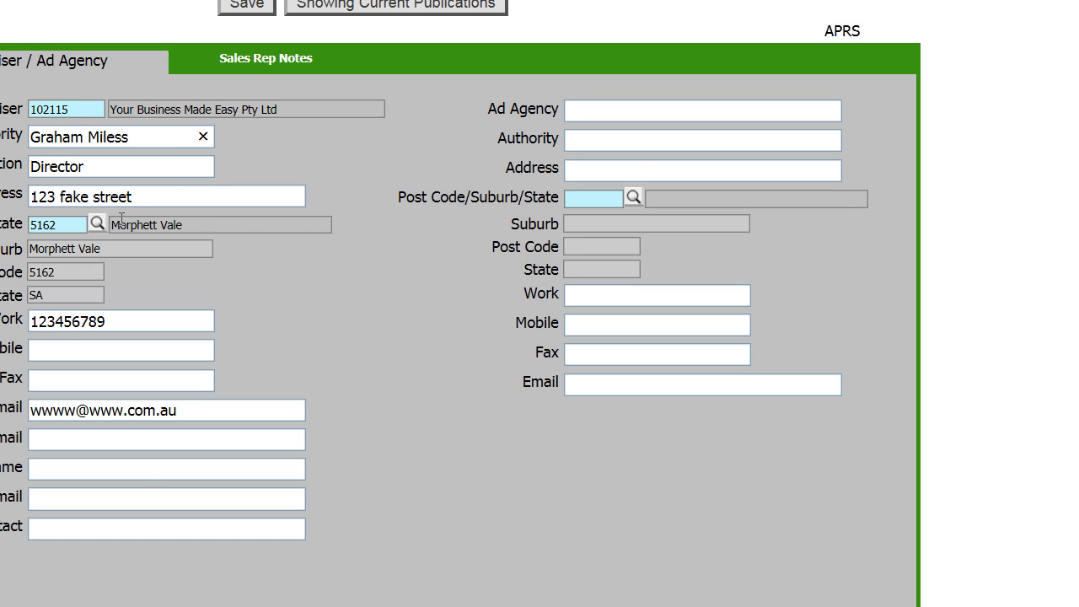
pyautogui.click(65, 410)
pyautogui.write('s')
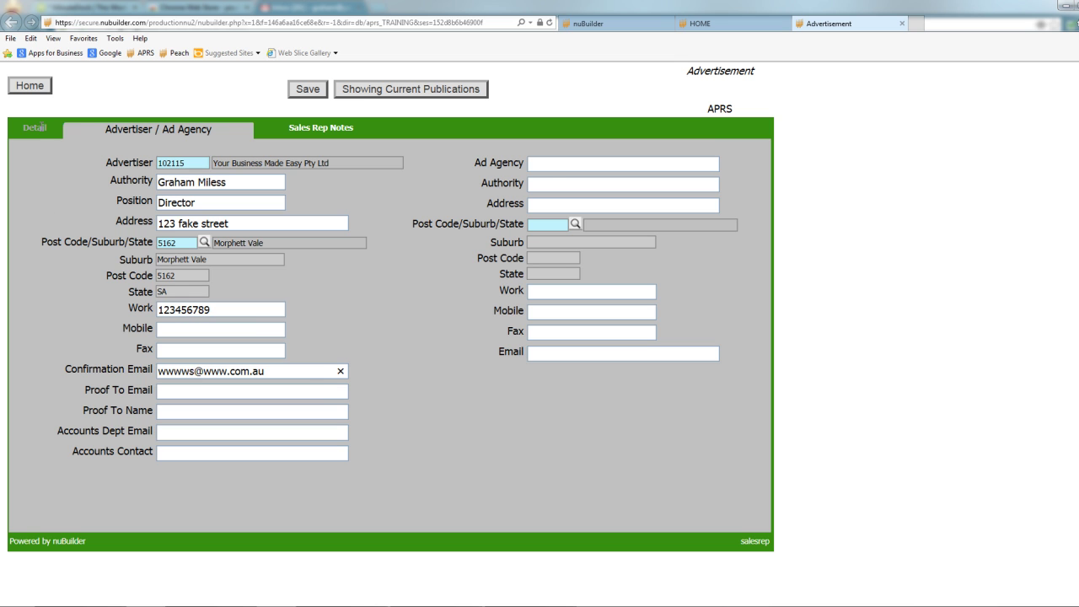
# Date the advert 17-Jan-2014 on the Detail page and bring up the publication lookup.
pyautogui.click(35, 127)
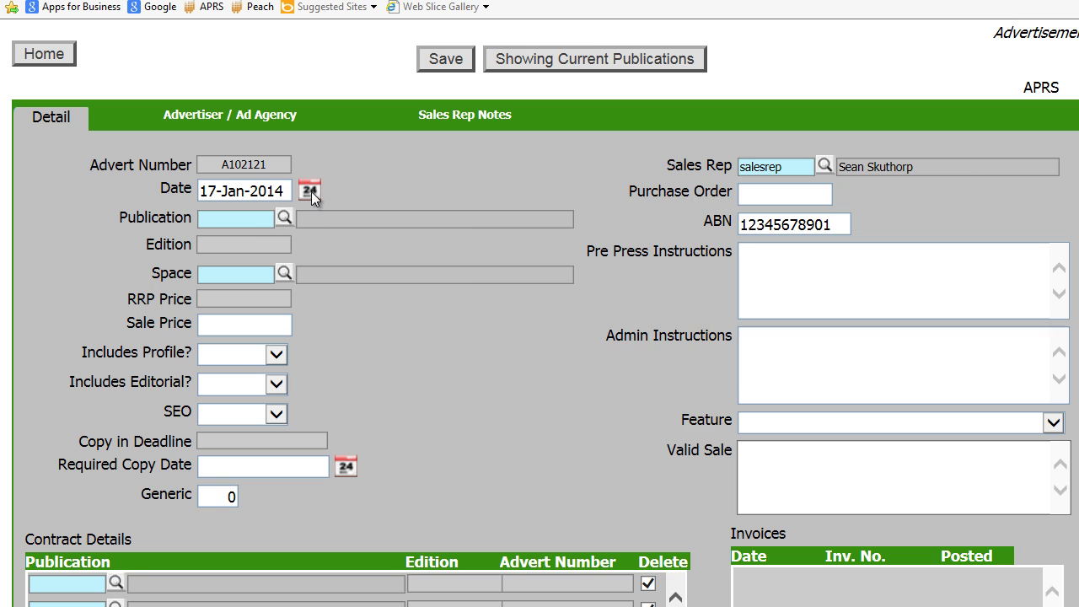
pyautogui.click(310, 191)
pyautogui.click(649, 285)
pyautogui.click(284, 219)
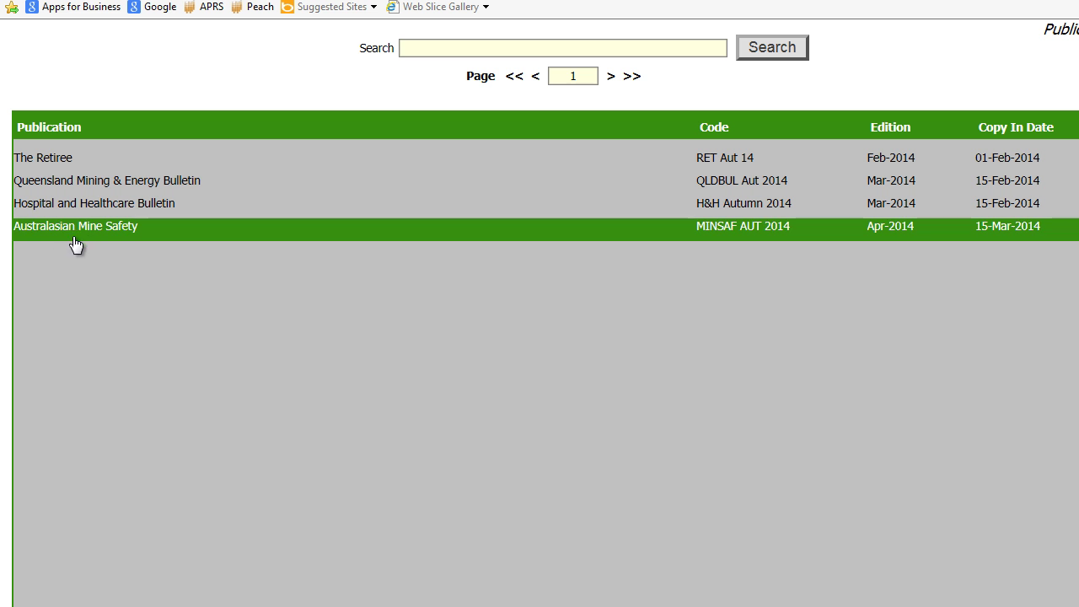
# Choose Australasian Mine Safety as the publication, giving edition Apr-2014 and copy deadline 15-Mar-2014.
pyautogui.click(84, 236)
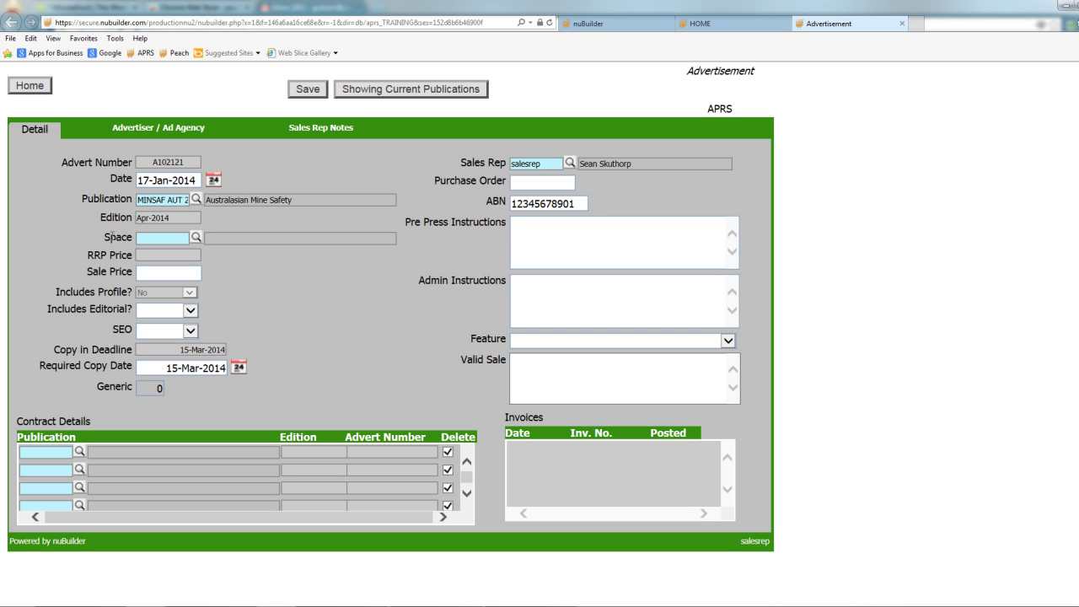
# Find 'full' in the page size lookup and set the space to Full Page - Casual (code 31), priced 3410.00.
pyautogui.click(196, 238)
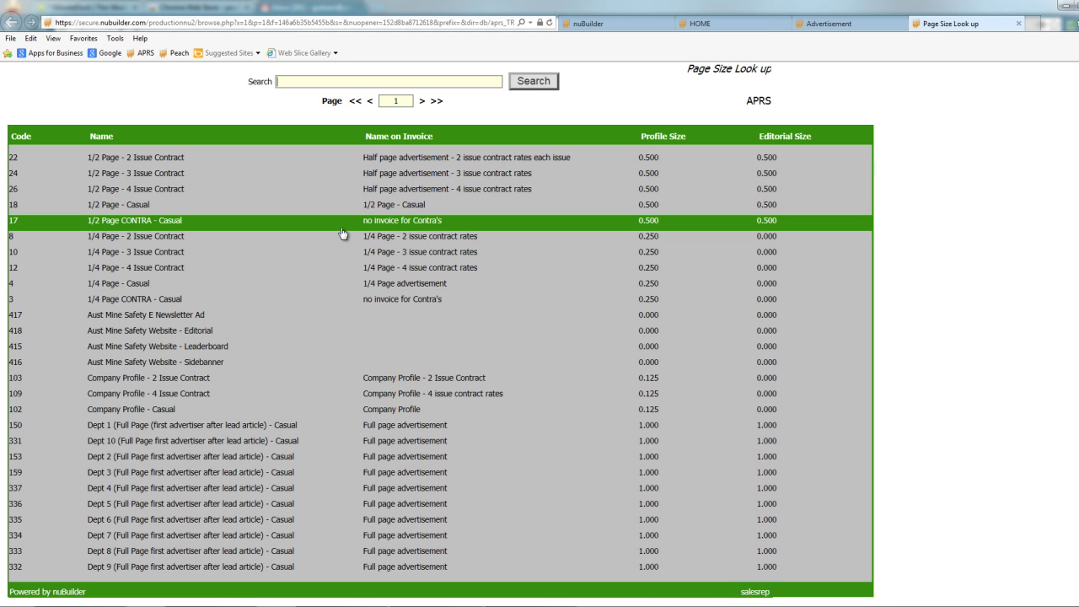
pyautogui.doubleClick(300, 86)
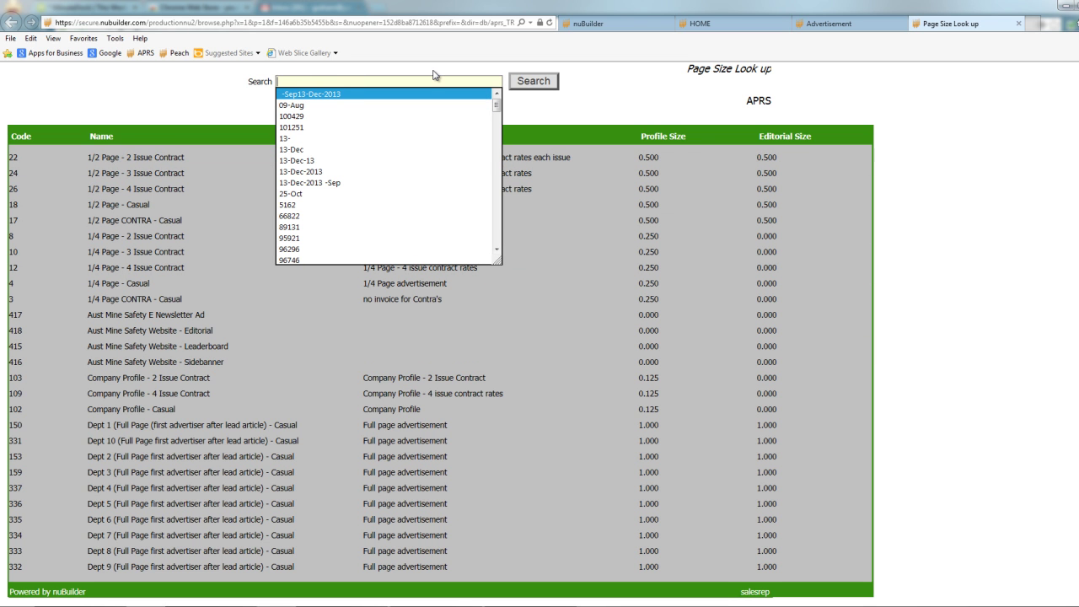
pyautogui.write('full')
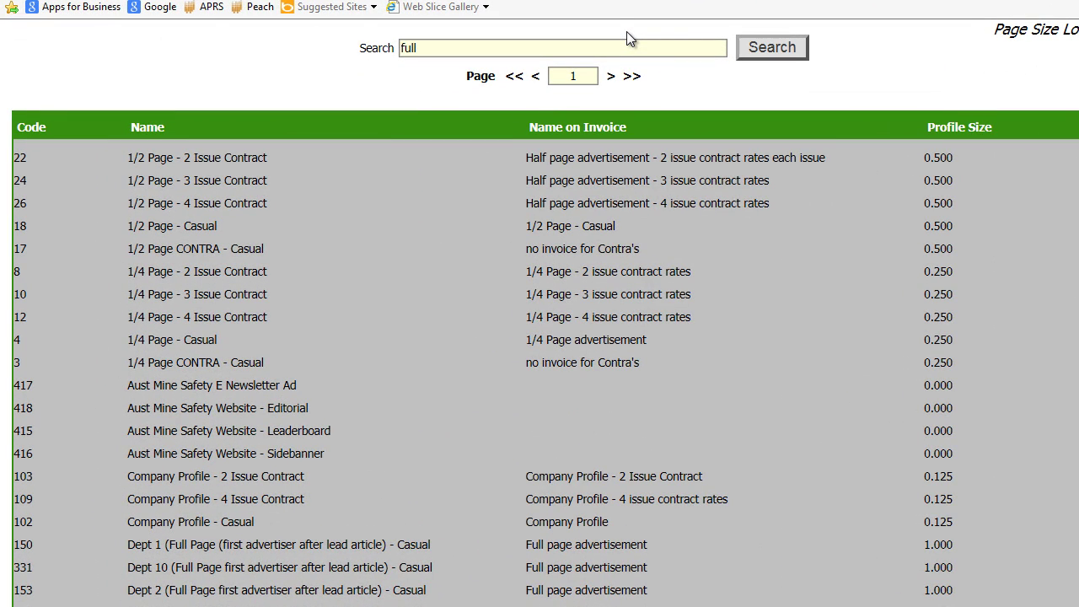
pyautogui.press('Return')
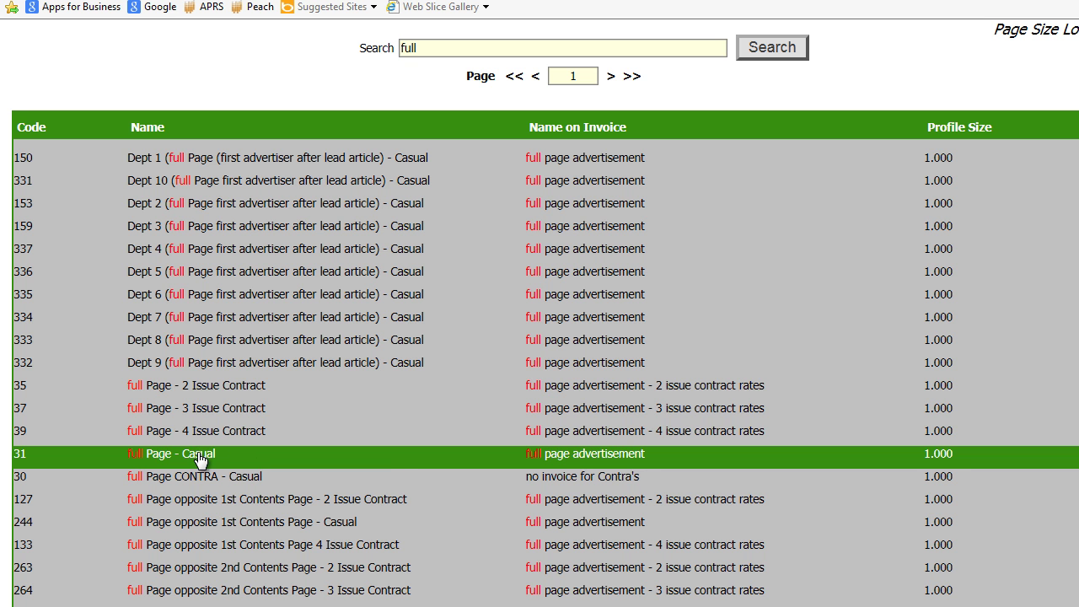
pyautogui.click(628, 386)
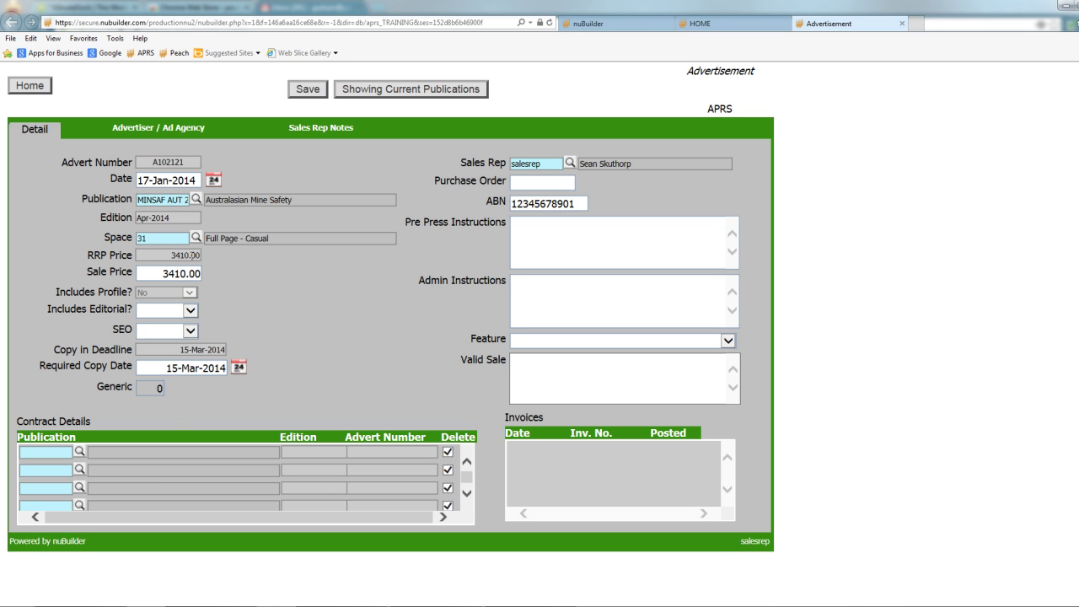
# Change the sale price to 3300.00, set Includes Editorial to Yes and SEO to No.
pyautogui.moveTo(164, 273); pyautogui.dragTo(215, 275)
pyautogui.write('3300')
pyautogui.press('Tab')
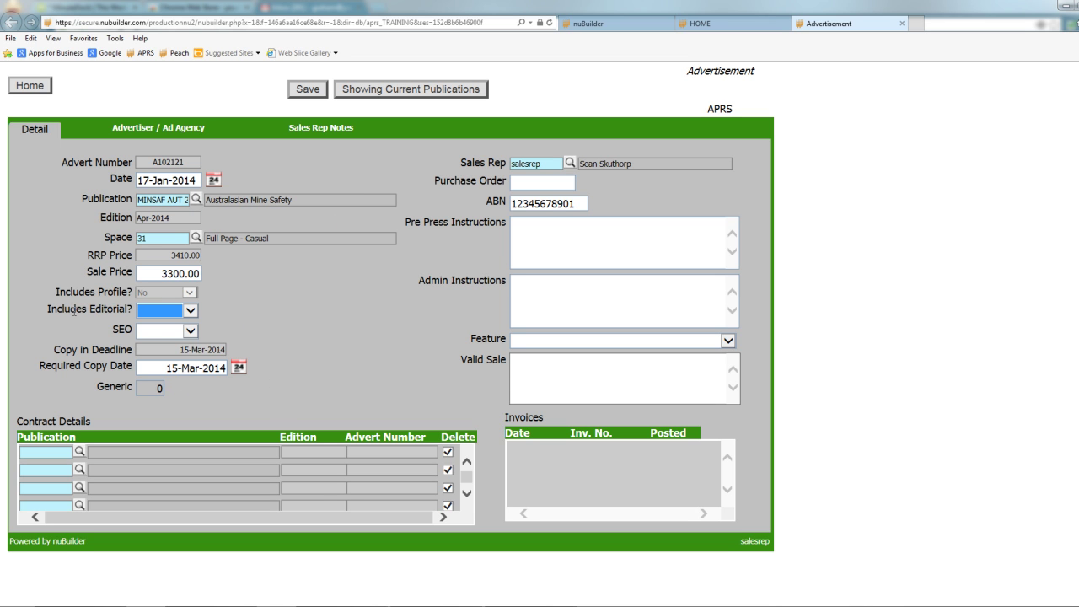
pyautogui.click(169, 311)
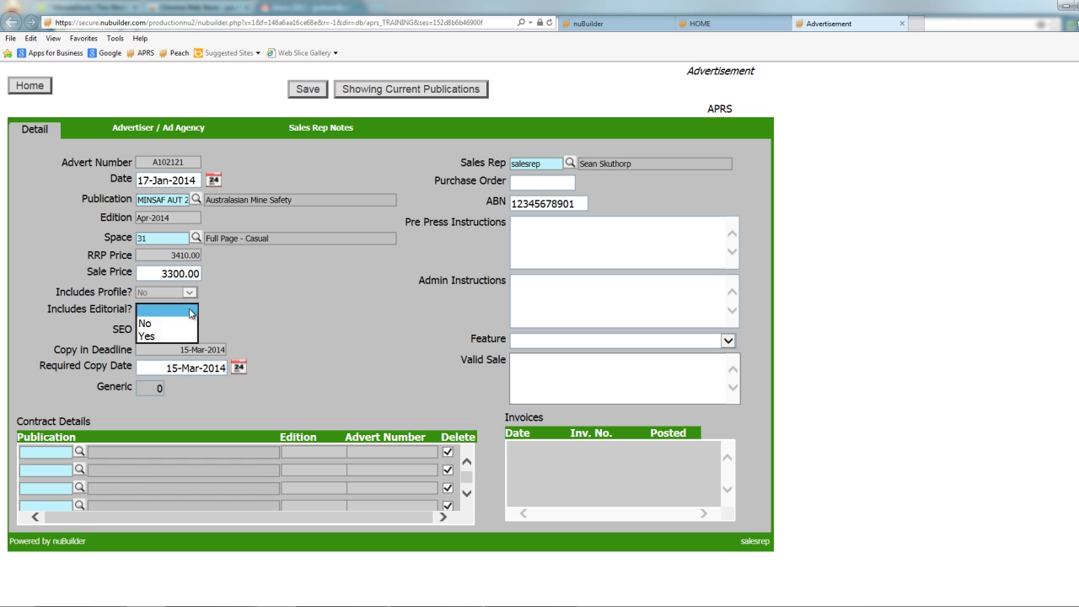
pyautogui.click(166, 334)
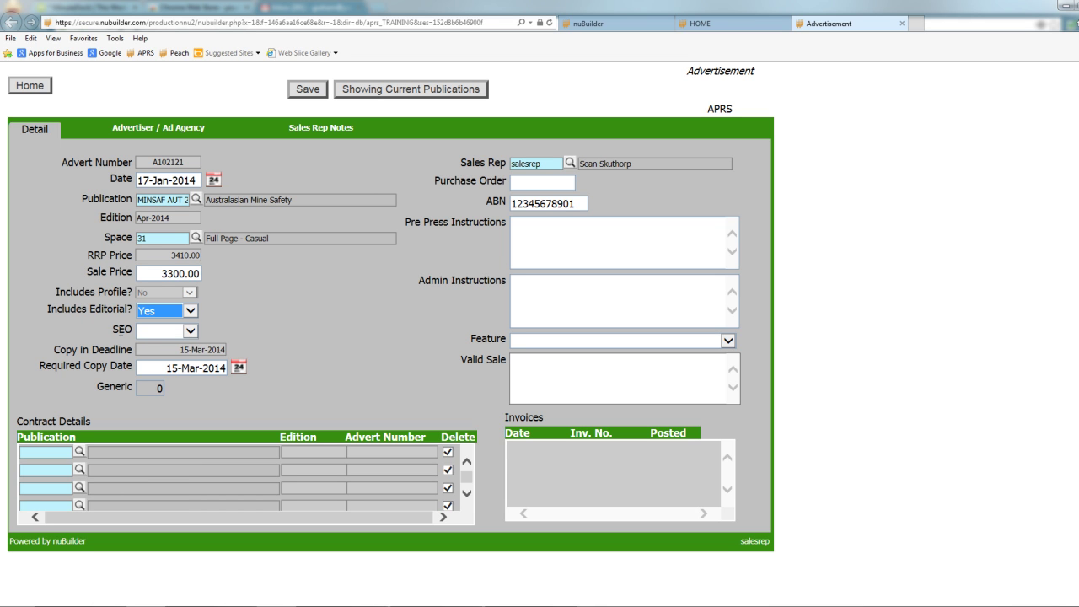
pyautogui.click(194, 332)
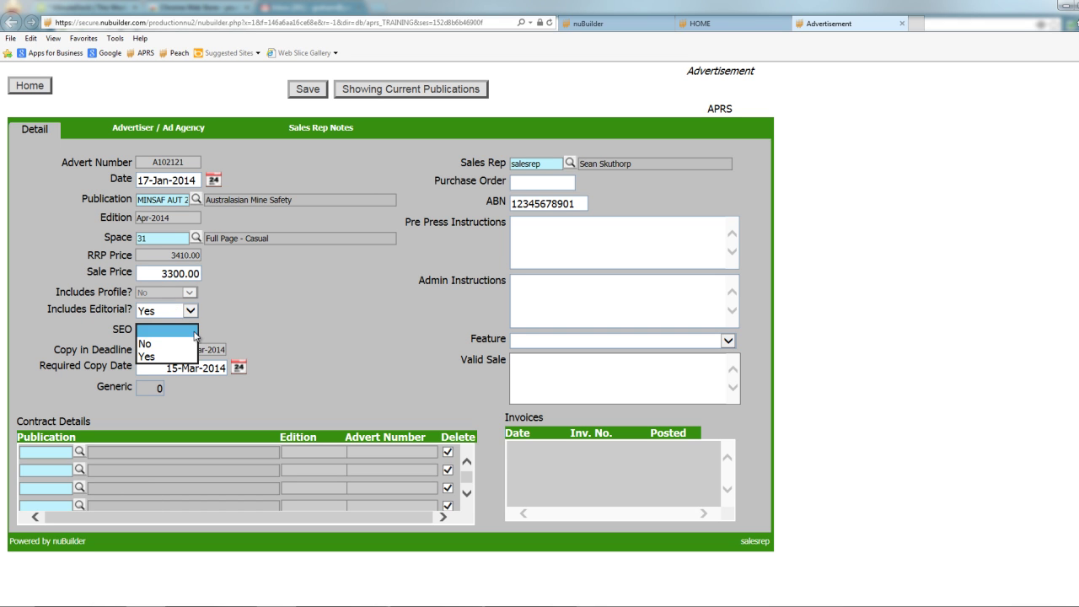
pyautogui.click(155, 344)
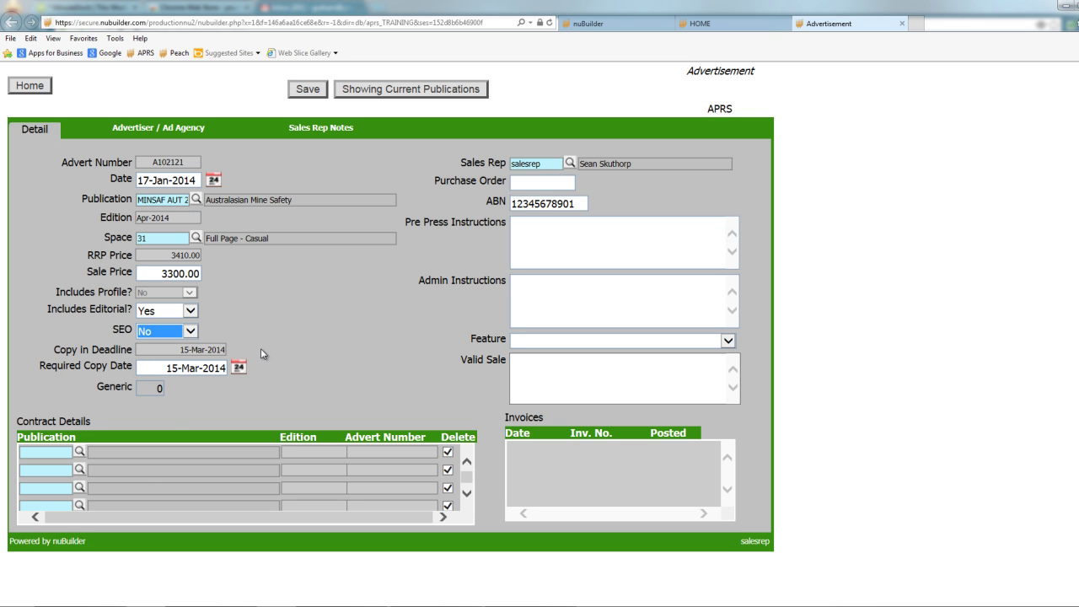
# Change the required copy date to 05-Mar-2014.
pyautogui.click(170, 369)
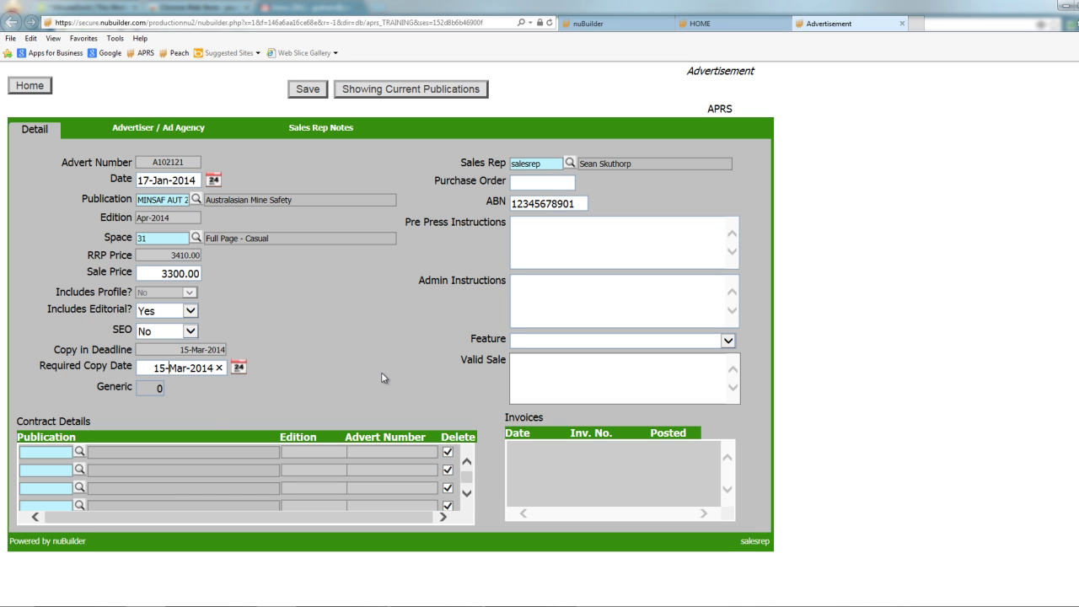
pyautogui.press('BackSpace')
pyautogui.write('0')
pyautogui.press('Tab')
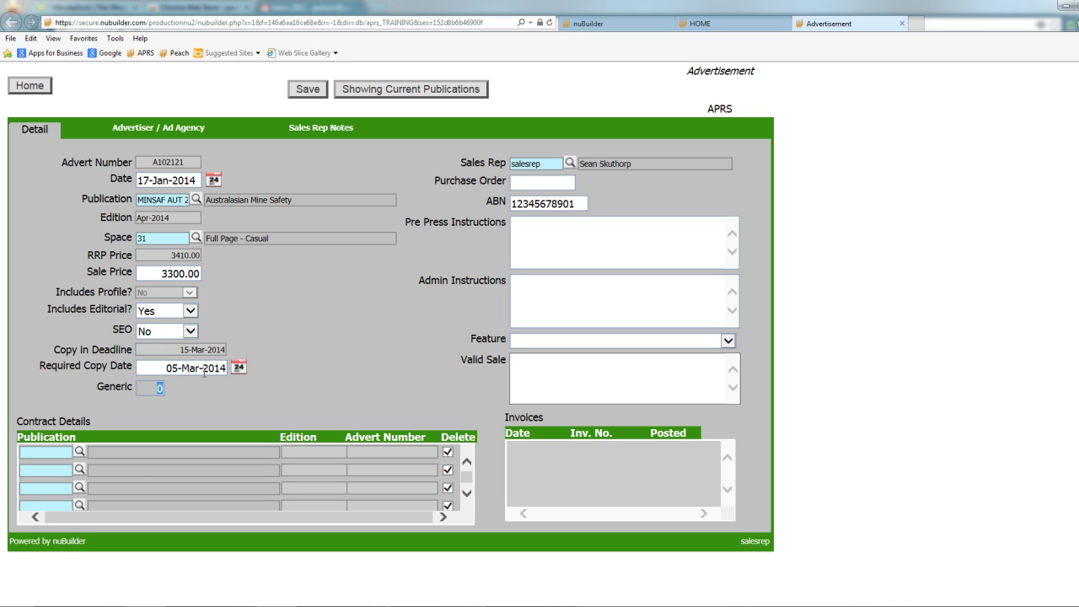
pyautogui.click(164, 127)
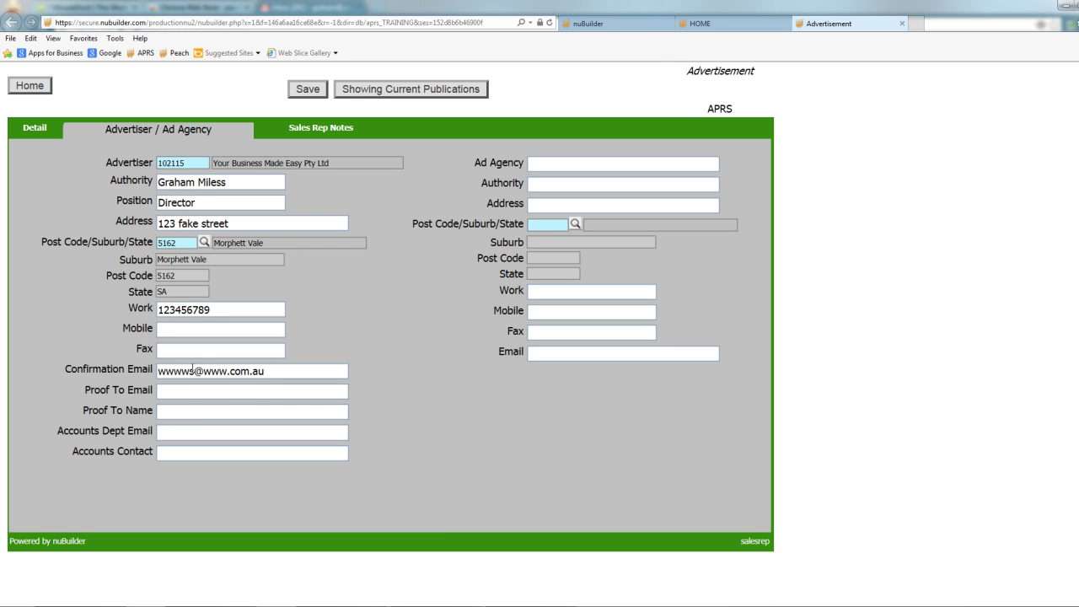
pyautogui.click(38, 131)
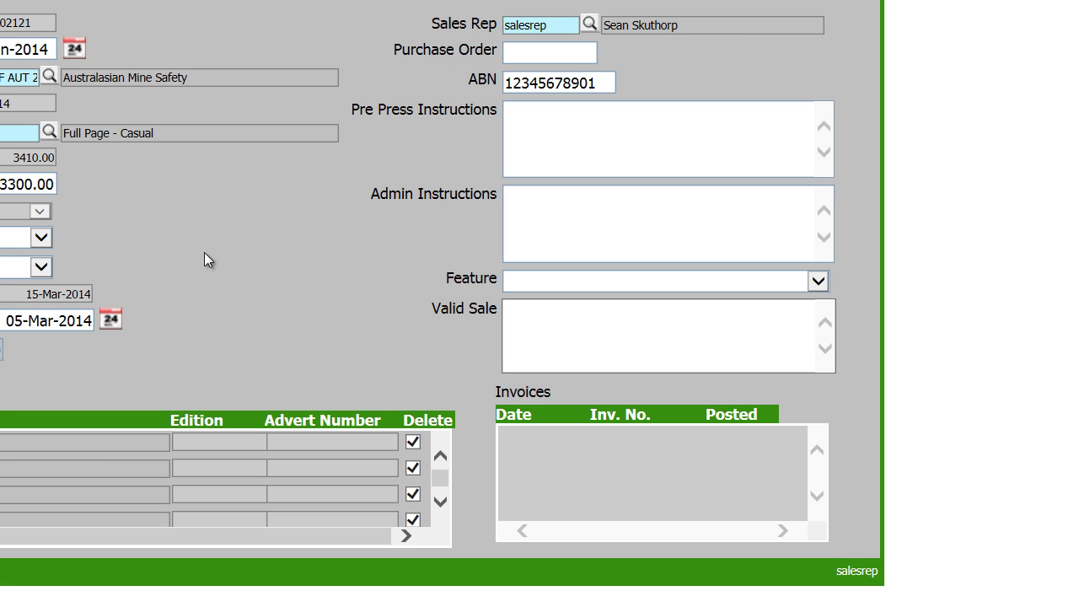
# Enter purchase order AC1245 and the pre-press note 'Client would like proof ASAP.'.
pyautogui.click(514, 54)
pyautogui.write('AC1245')
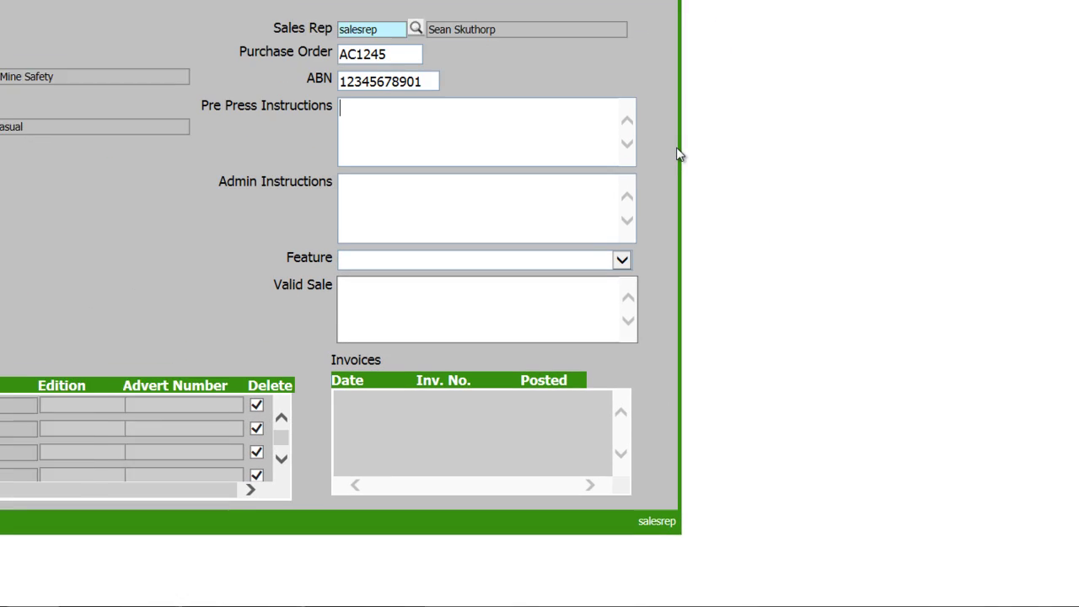
pyautogui.write('Client')
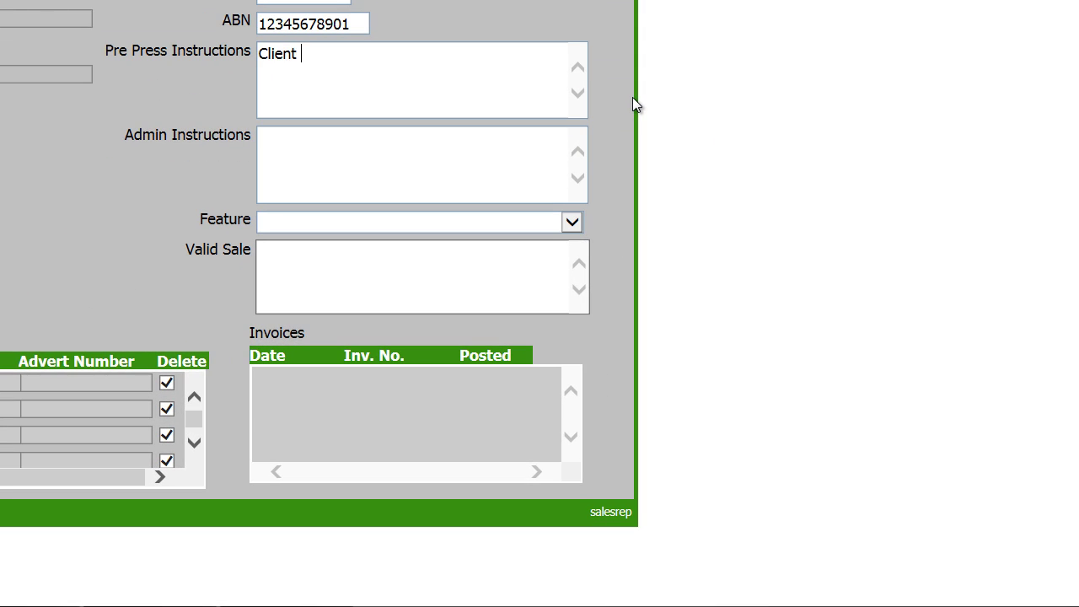
pyautogui.write(' would like proof')
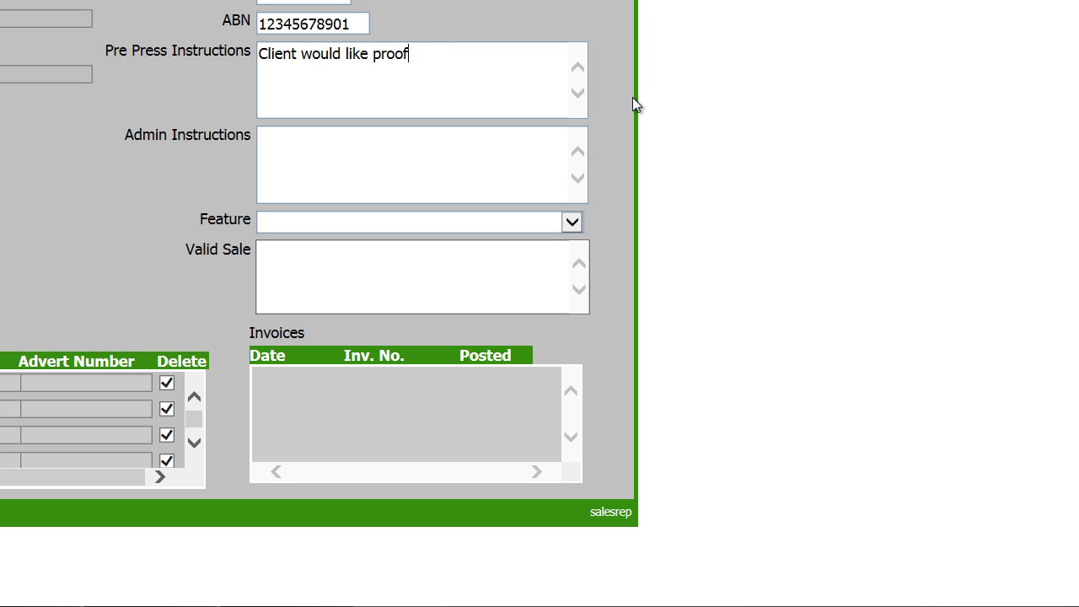
pyautogui.write(' ASAP.')
# Add an admin note asking for the purchase order to appear on the tax invoice.
pyautogui.click(326, 150)
pyautogui.write('Client asked')
pyautogui.write('for Purchase')
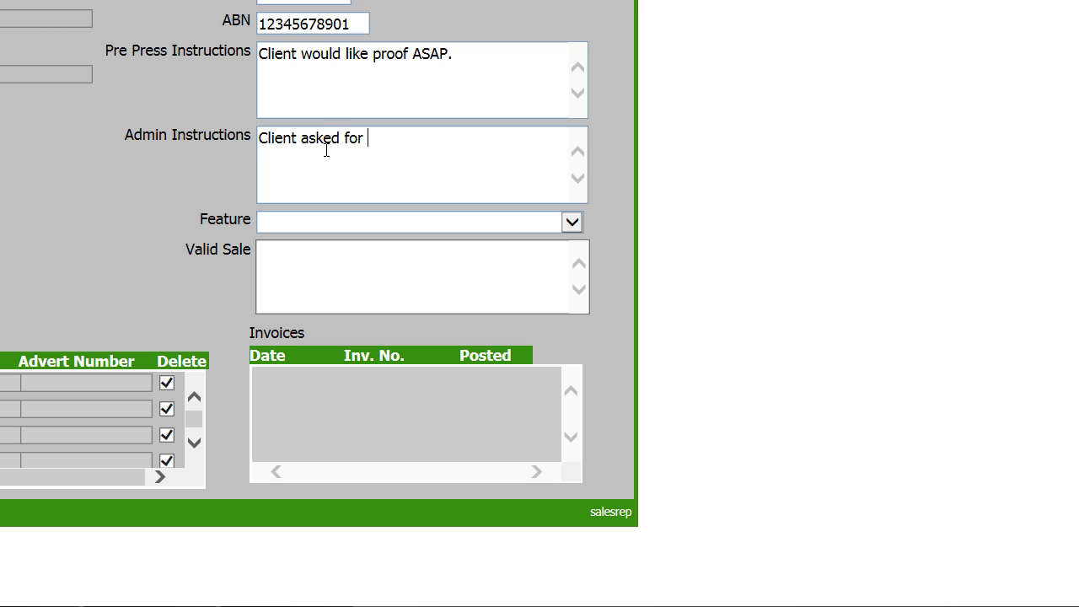
pyautogui.write(' order to be n')
pyautogui.press('BackSpace')
pyautogui.write('on our Tax Invoice.')
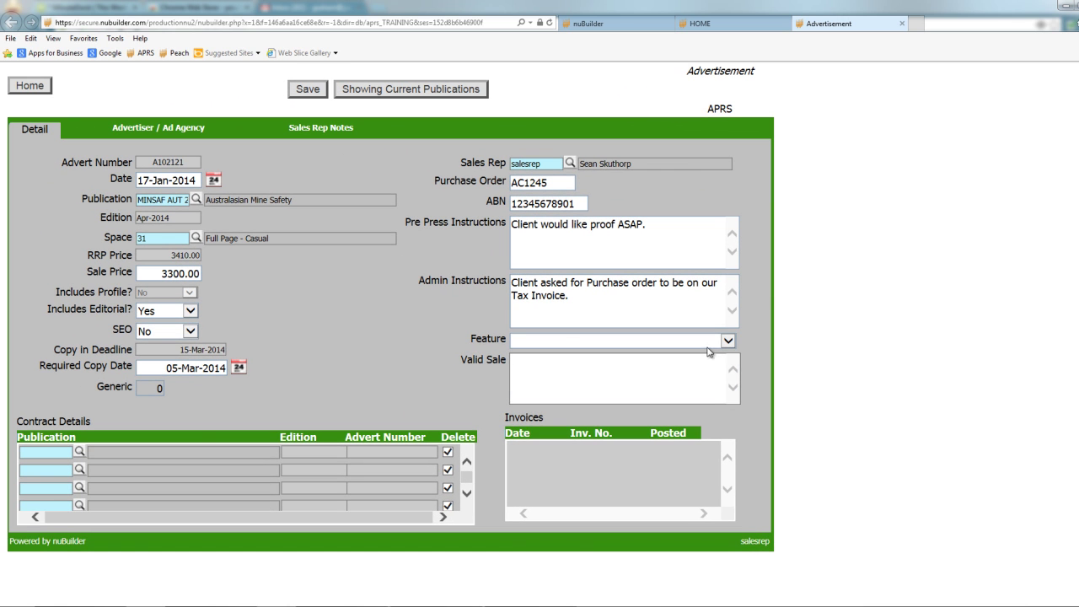
# Set the Feature to MF 4: Step back in Time and click into the Valid Sale notes.
pyautogui.click(728, 342)
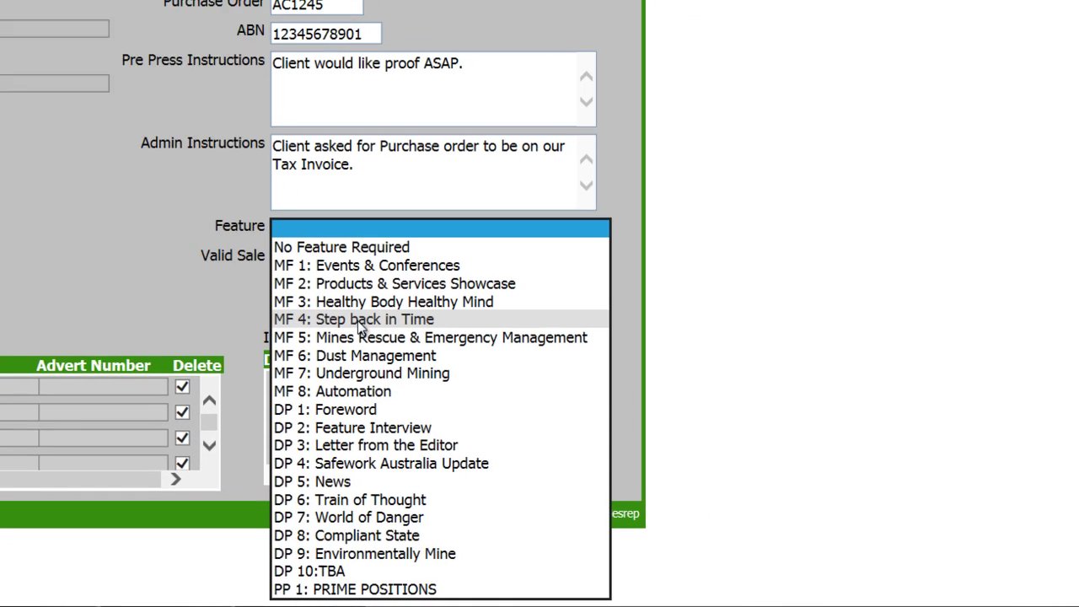
pyautogui.click(574, 405)
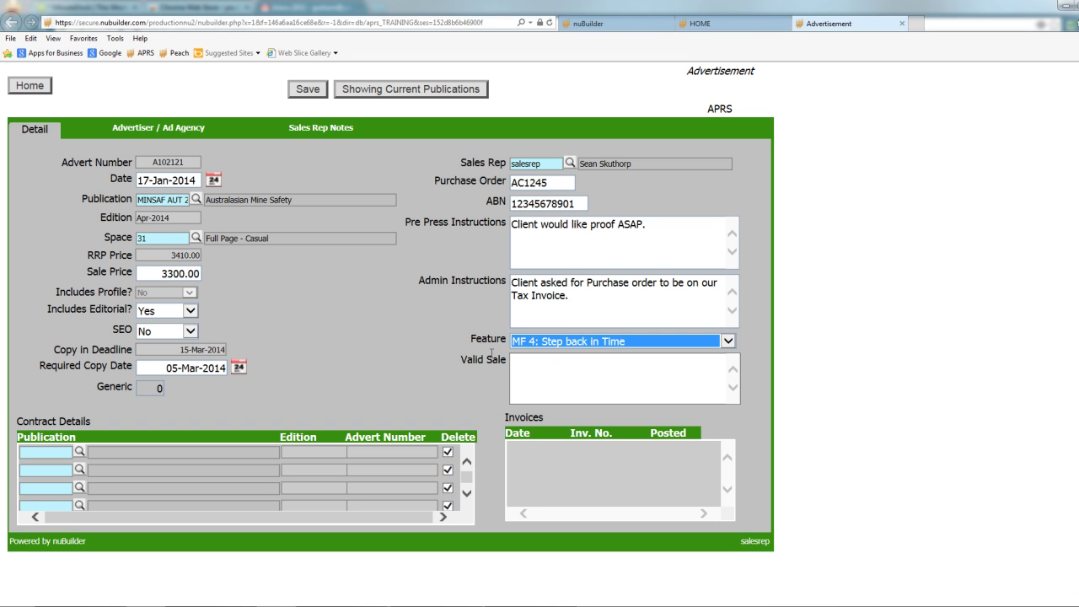
pyautogui.click(572, 382)
# Look at the Advertiser / Ad Agency details, then go back to the advert's Detail page.
pyautogui.click(158, 128)
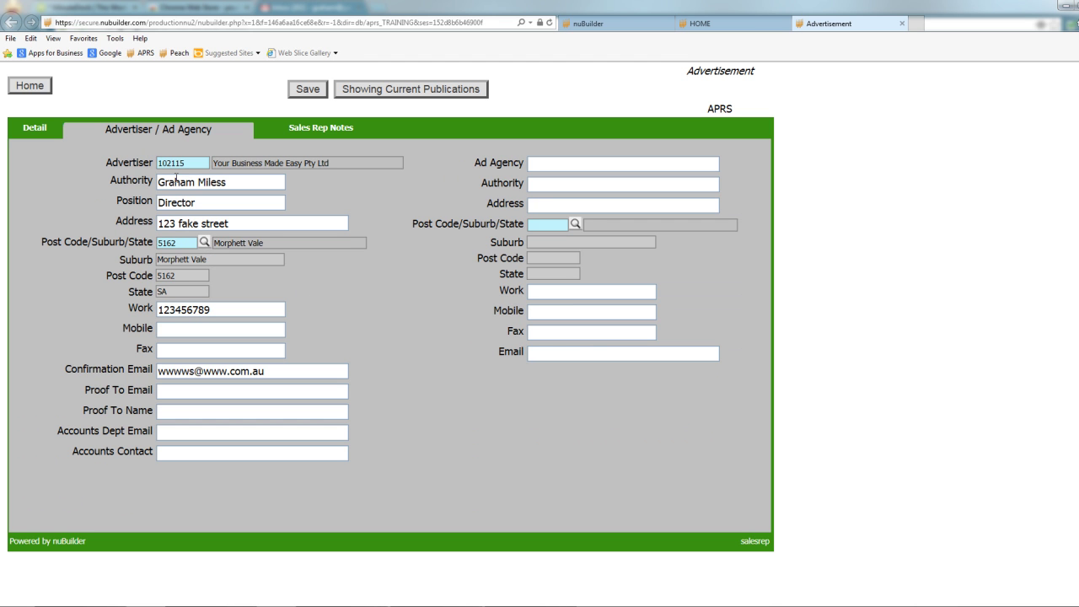
pyautogui.click(43, 128)
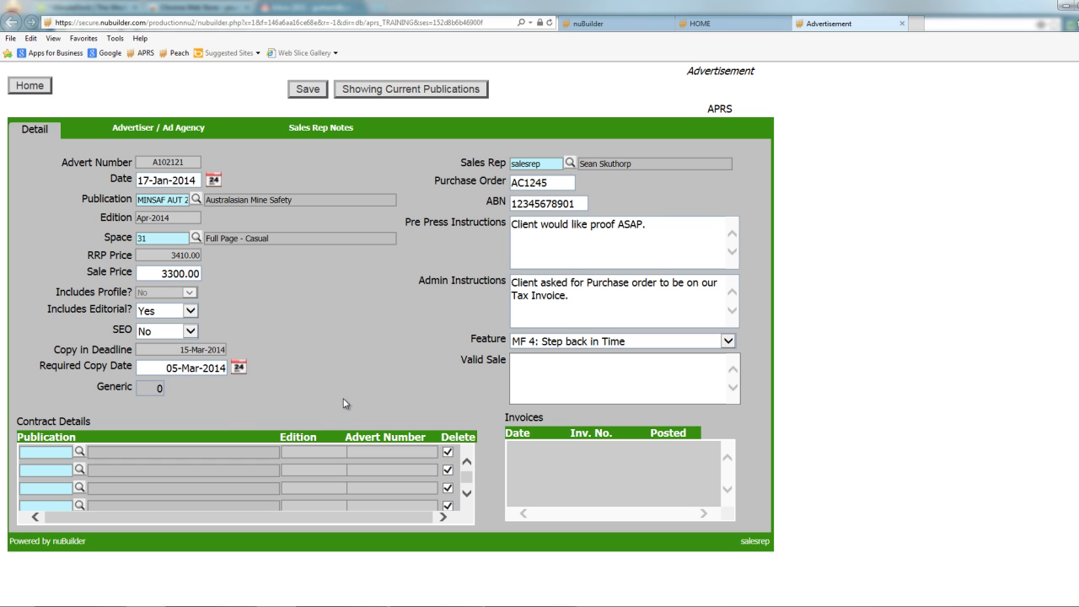
# Save advert A102121 and accept the warning that it can no longer be changed.
pyautogui.click(309, 90)
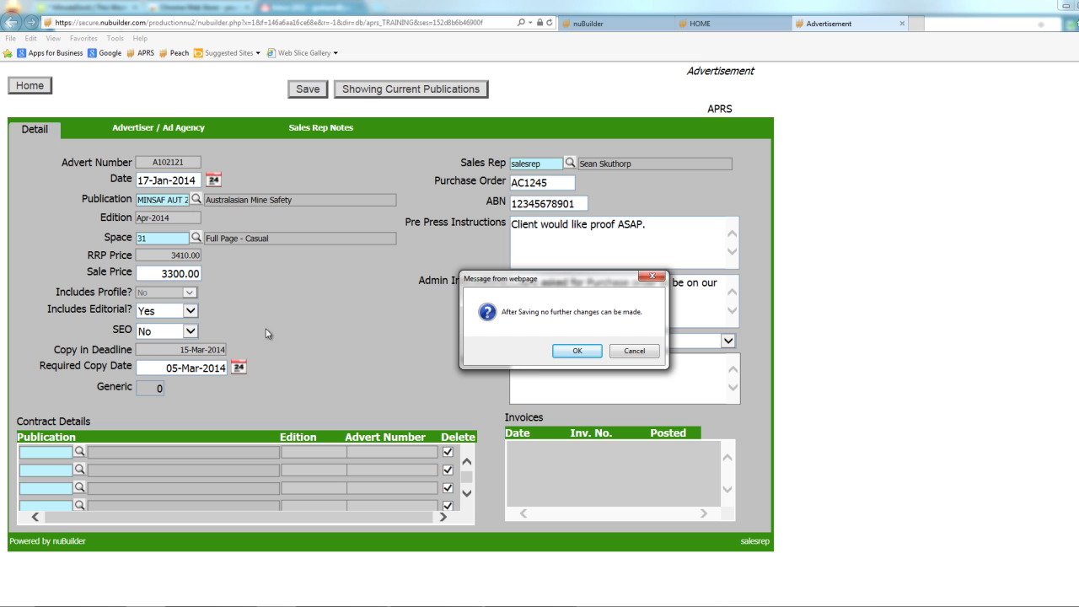
pyautogui.click(579, 352)
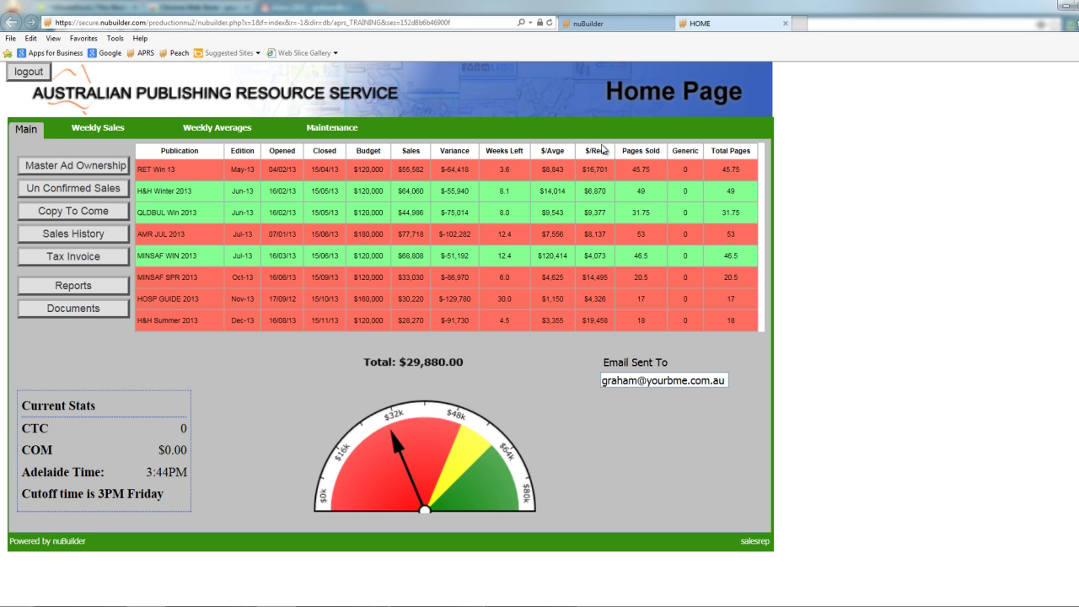
# In Gmail, refresh the inbox, open the Advertisement Confirmation email and follow its A102121 booking link.
pyautogui.hotkey('alt', 'Tab')
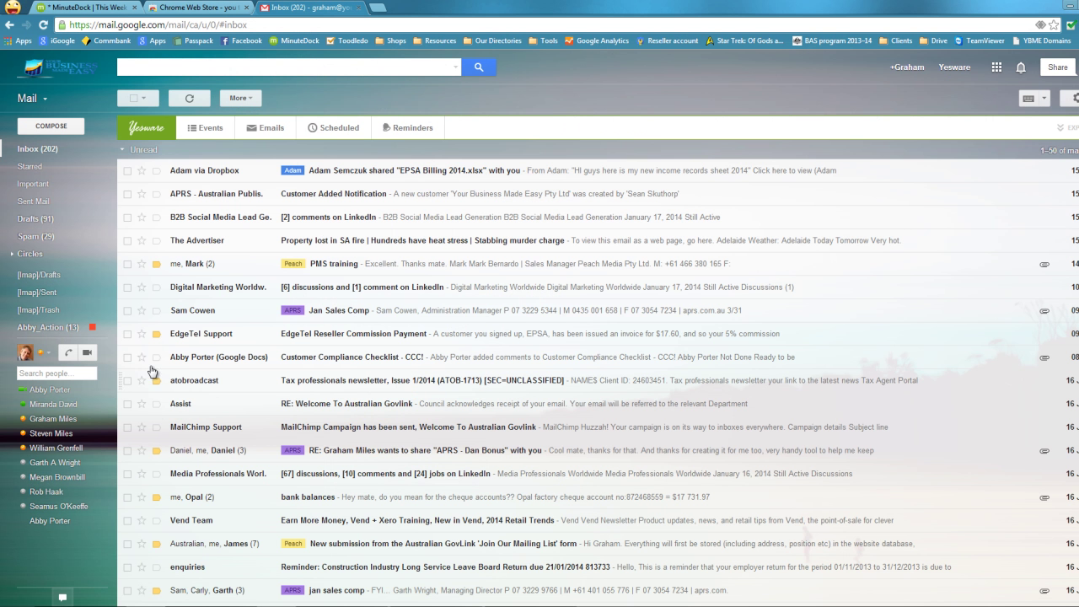
pyautogui.click(38, 149)
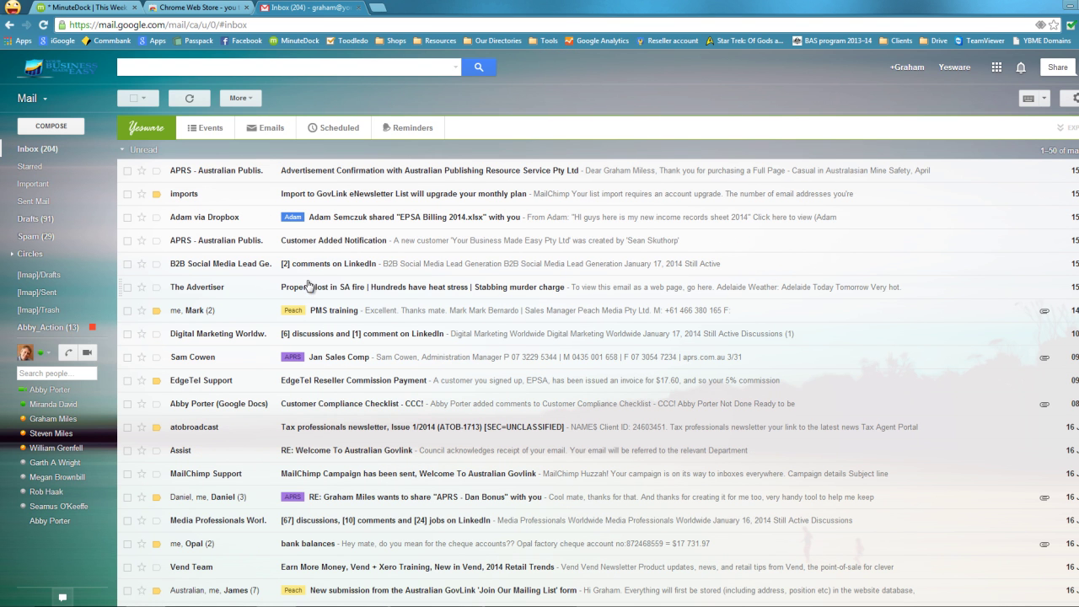
pyautogui.click(308, 243)
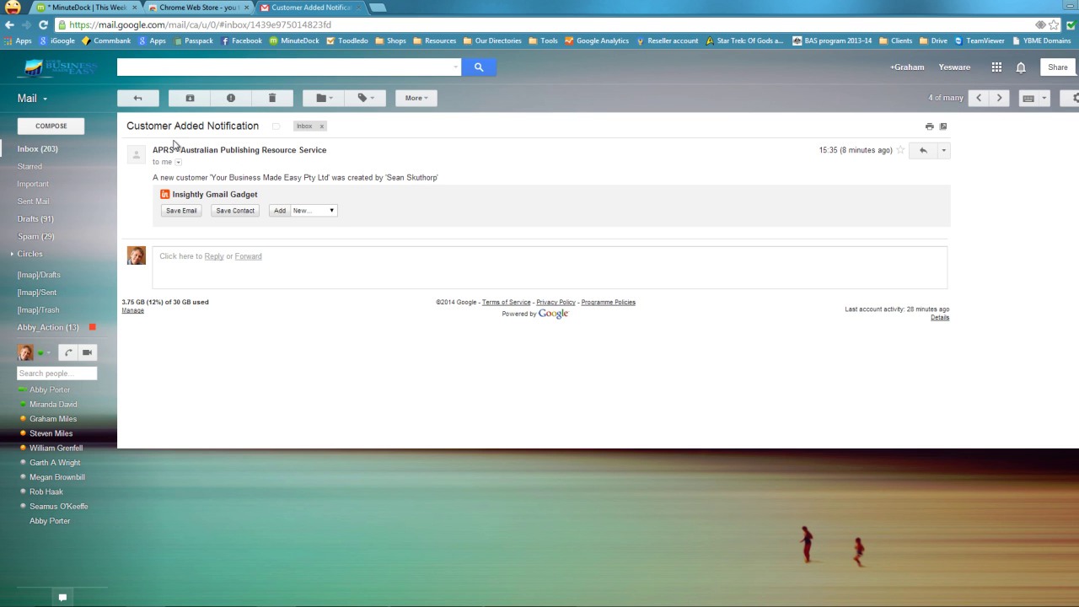
pyautogui.click(140, 101)
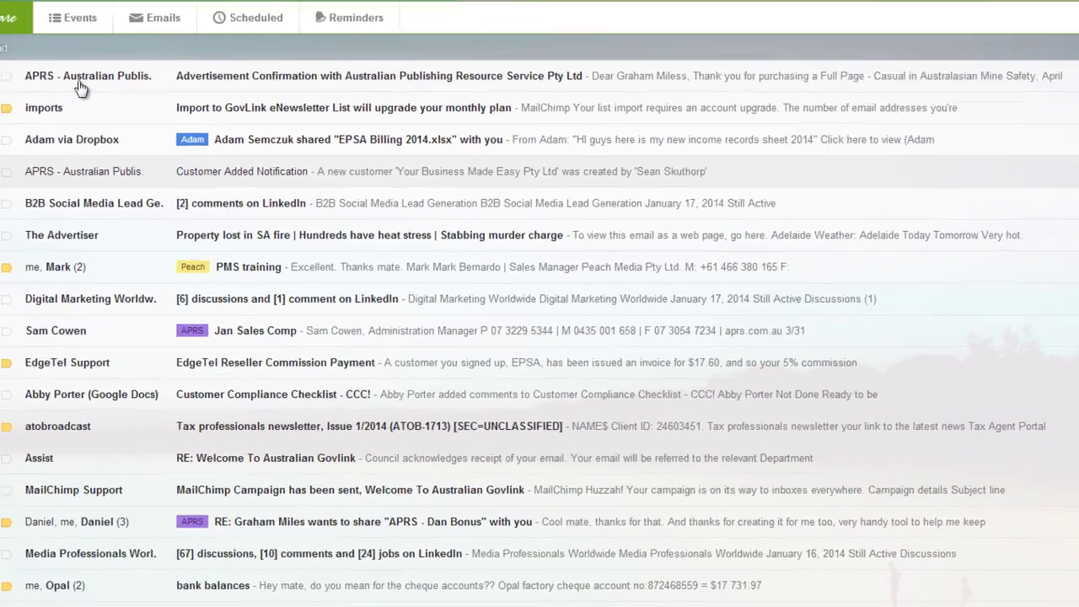
pyautogui.click(202, 158)
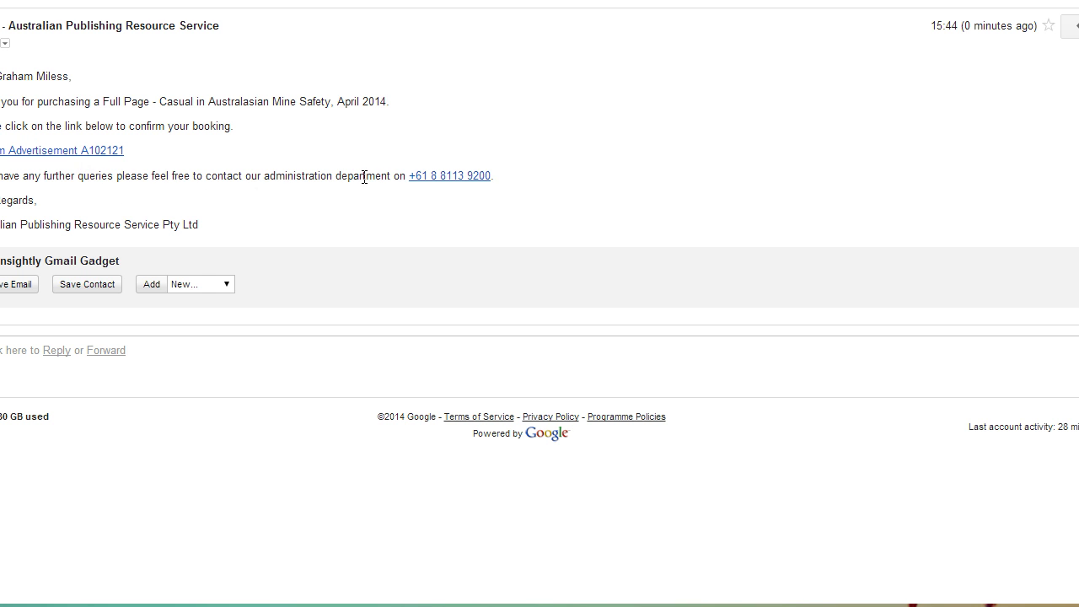
pyautogui.click(78, 152)
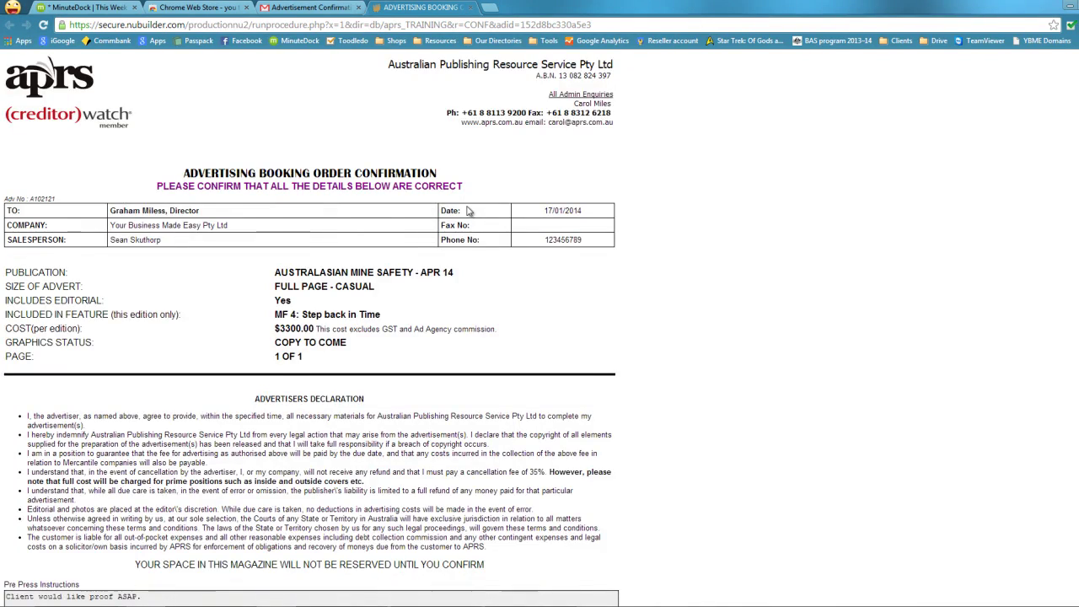
# Scroll through booking order A102121 to review the declaration, pre-press and admin notes.
pyautogui.scroll(-3, 479, 222)
pyautogui.scroll(3, 481, 226)
pyautogui.scroll(-3, 480, 227)
pyautogui.scroll(3, 481, 226)
pyautogui.scroll(-2, 179, 280)
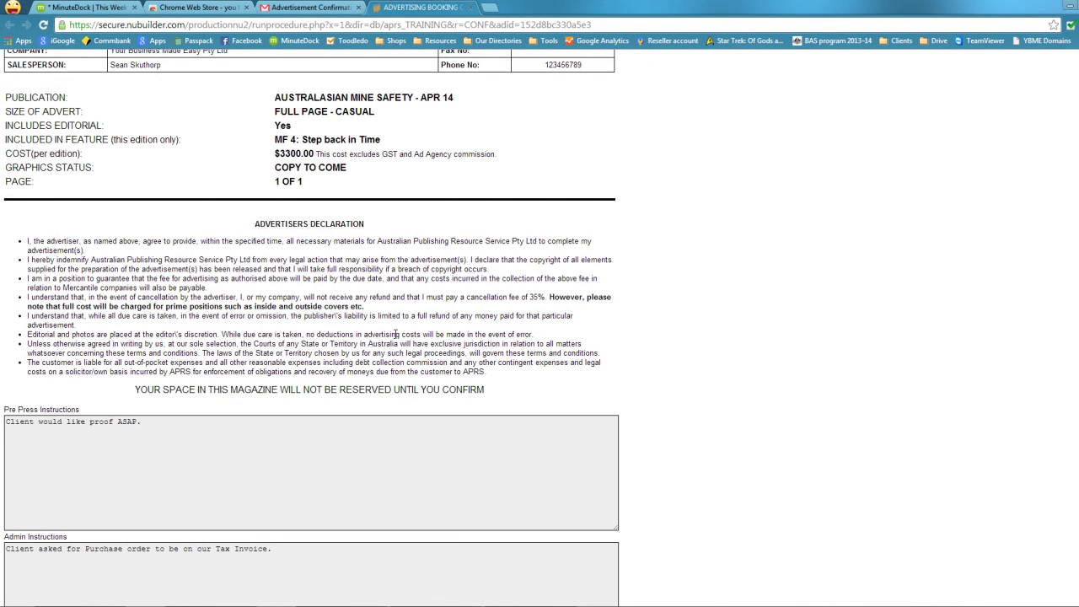
# Scroll down to the customer comments box and the I CONFIRM THE BOOKING button.
pyautogui.scroll(-1, 403, 333)
pyautogui.scroll(-1, 593, 294)
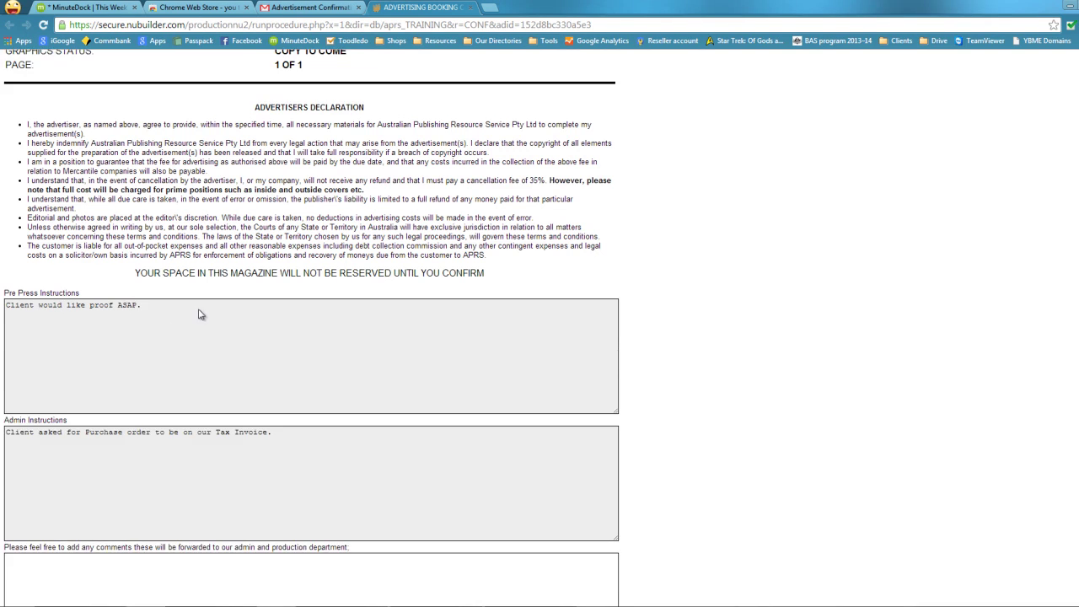
pyautogui.scroll(-1, 202, 313)
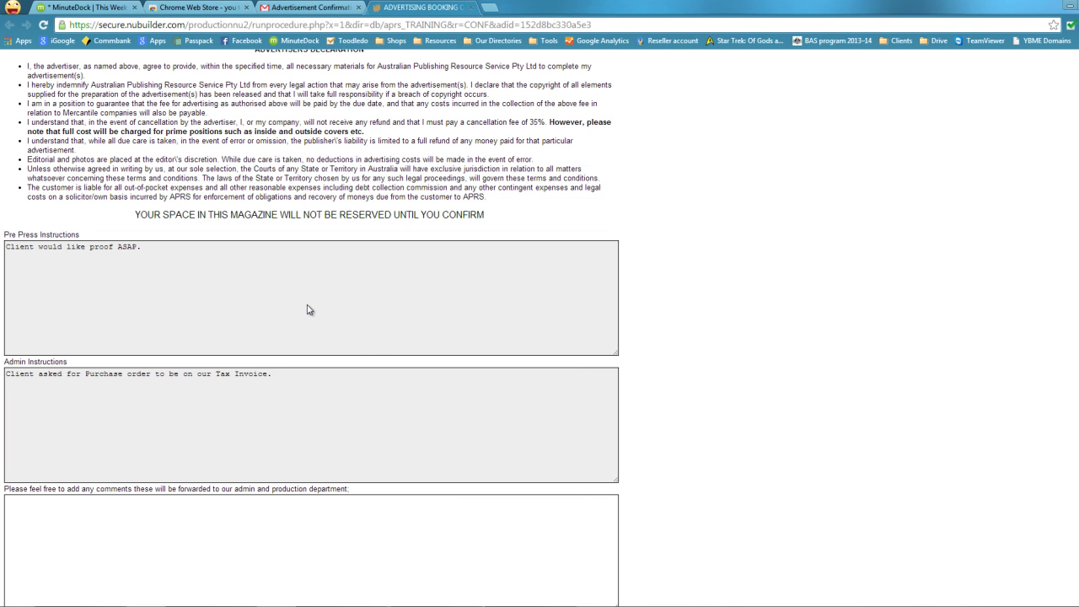
pyautogui.scroll(-1, 308, 310)
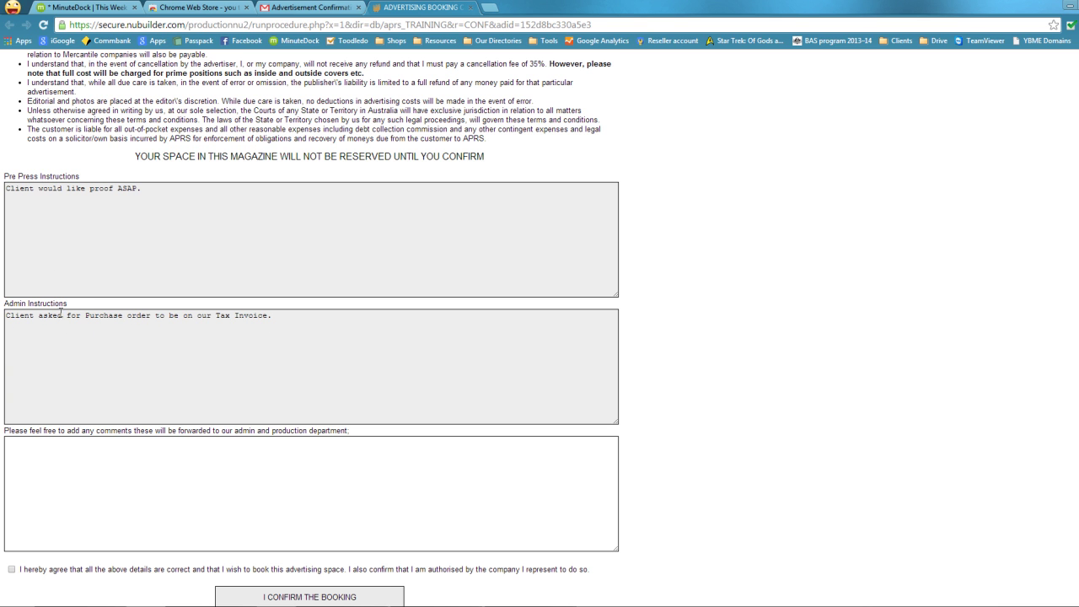
# Enter the comment 'You forgot to include that it will be a Right Hand page advert.'.
pyautogui.click(158, 463)
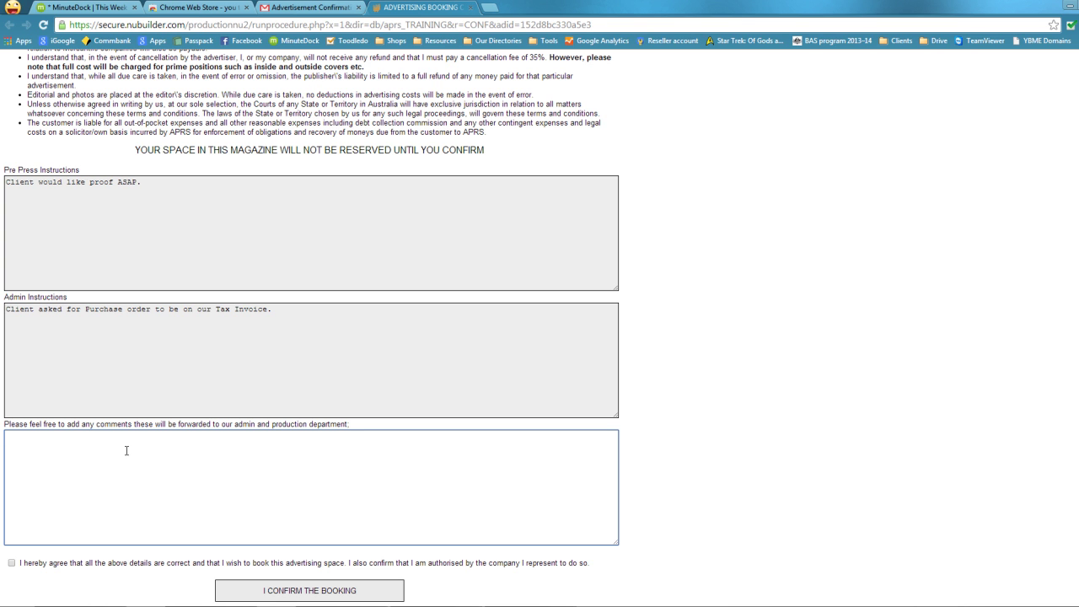
pyautogui.write('You forgot to include that it will be a Right Hand page')
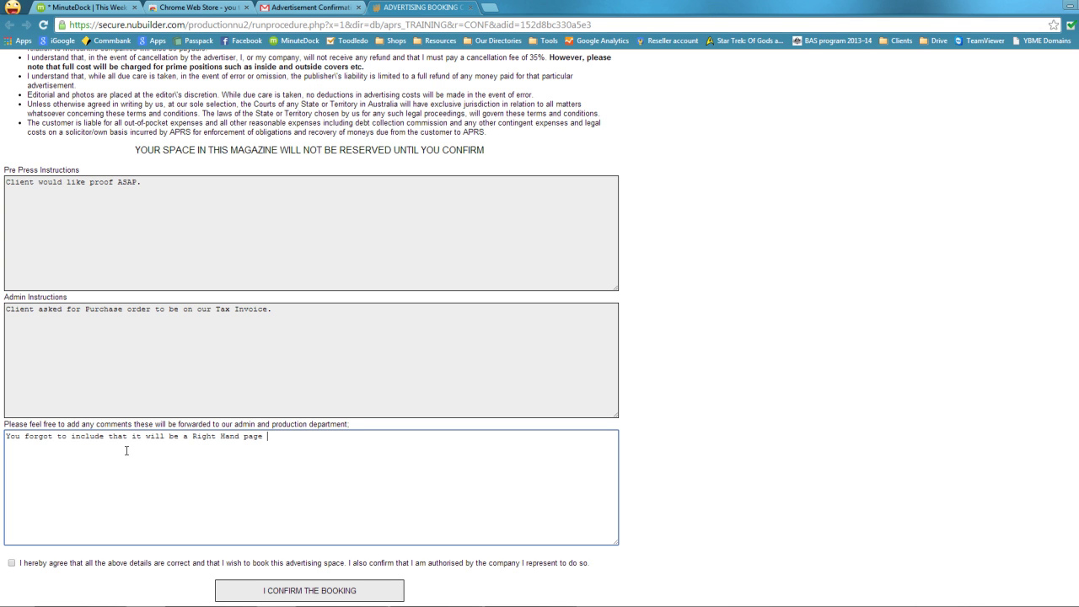
pyautogui.write(' advert.')
# Tick the 'I hereby agree' checkbox and submit the A102121 booking confirmation.
pyautogui.click(13, 564)
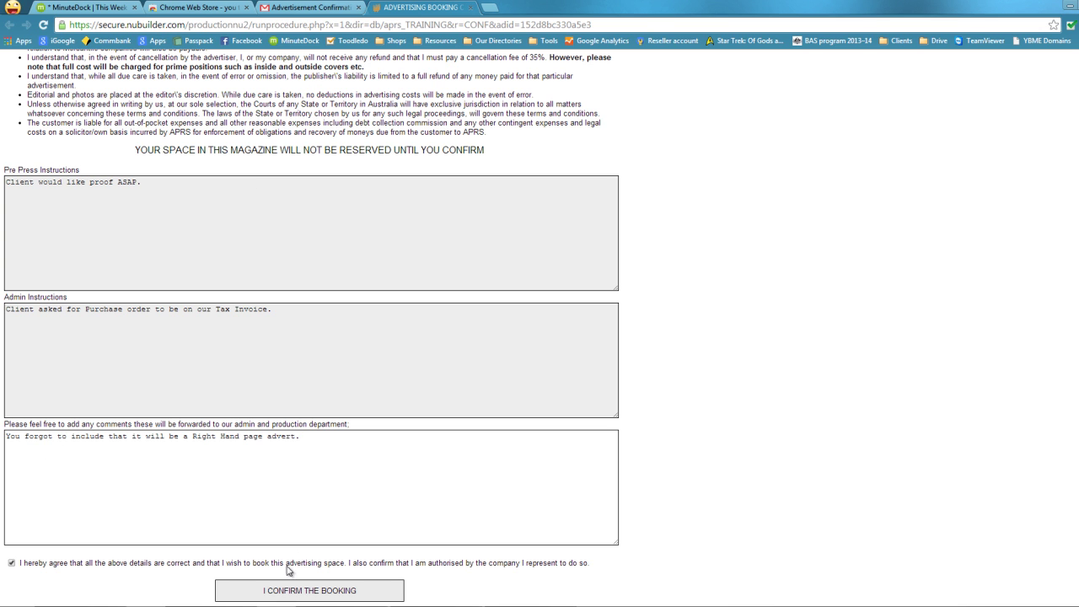
pyautogui.click(331, 593)
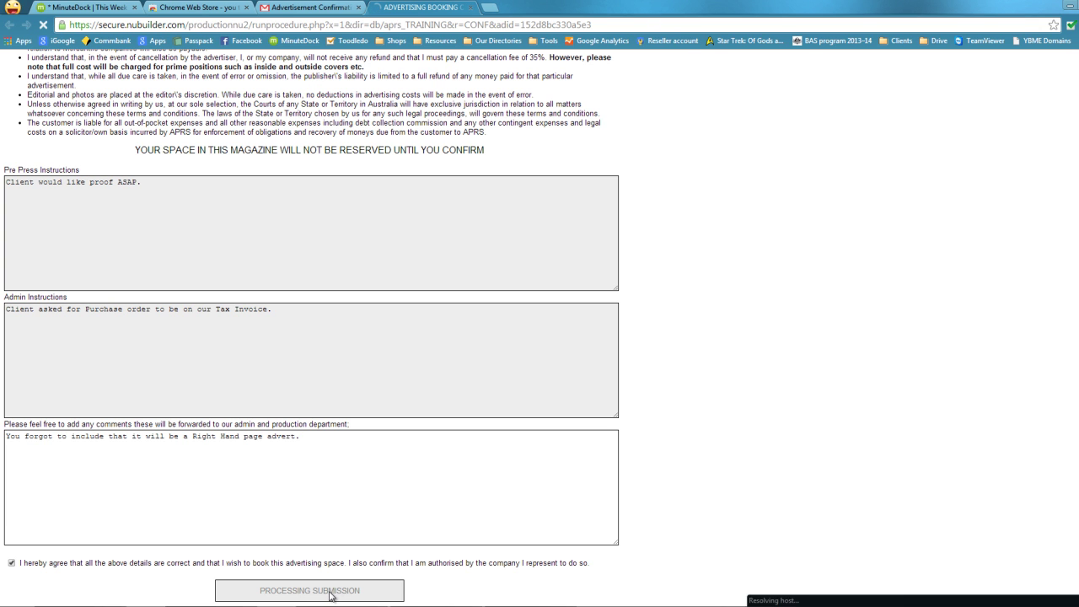
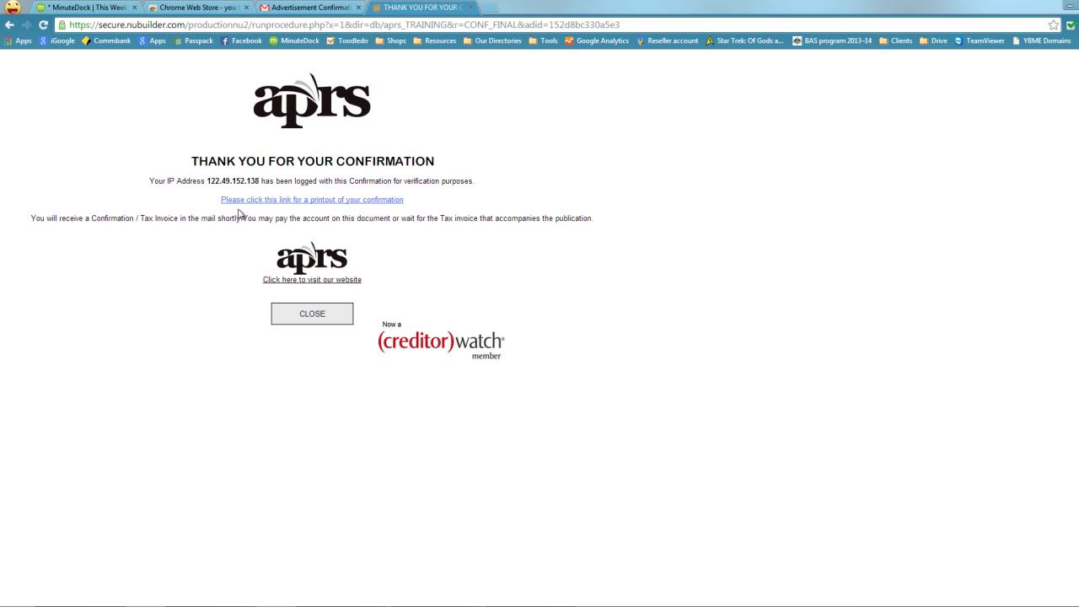
# Review the printable A102121 booking confirmation, then close it.
pyautogui.click(351, 202)
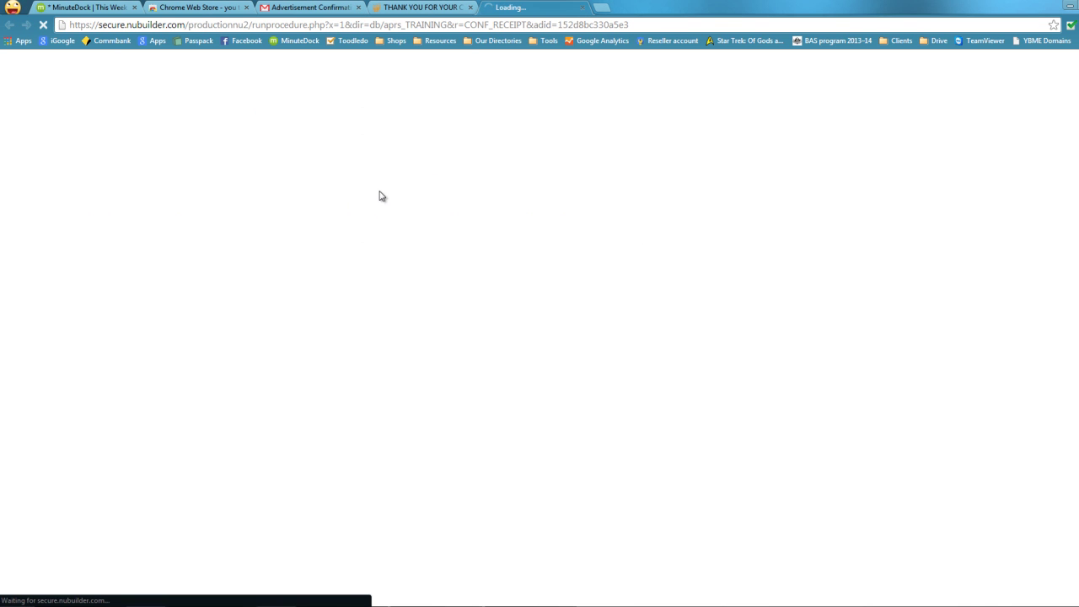
pyautogui.scroll(-1, 282, 274)
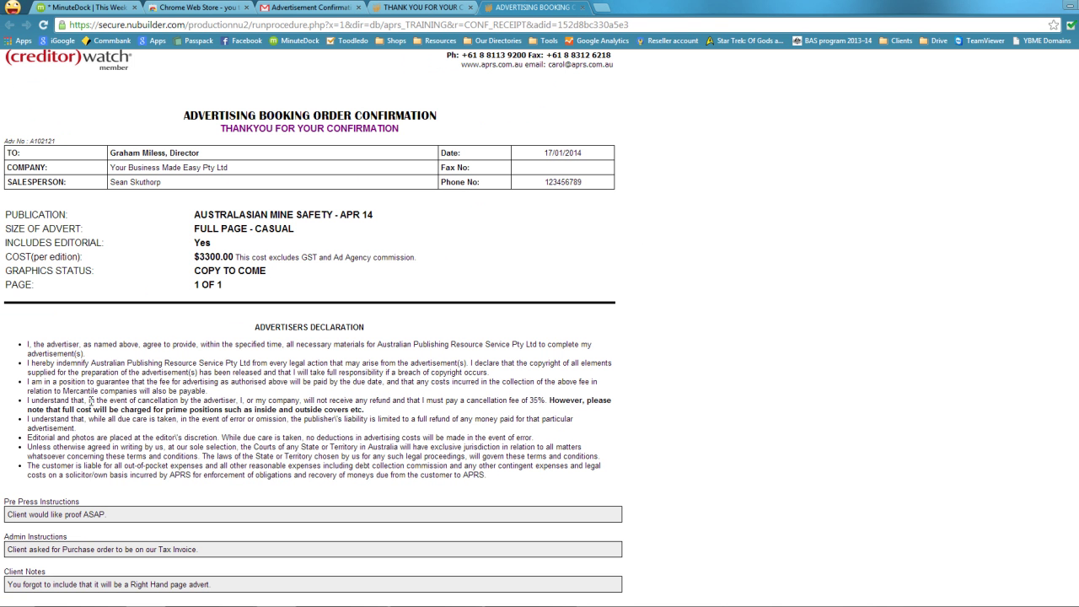
pyautogui.scroll(1, 270, 371)
pyautogui.scroll(-1, 270, 371)
pyautogui.click(587, 7)
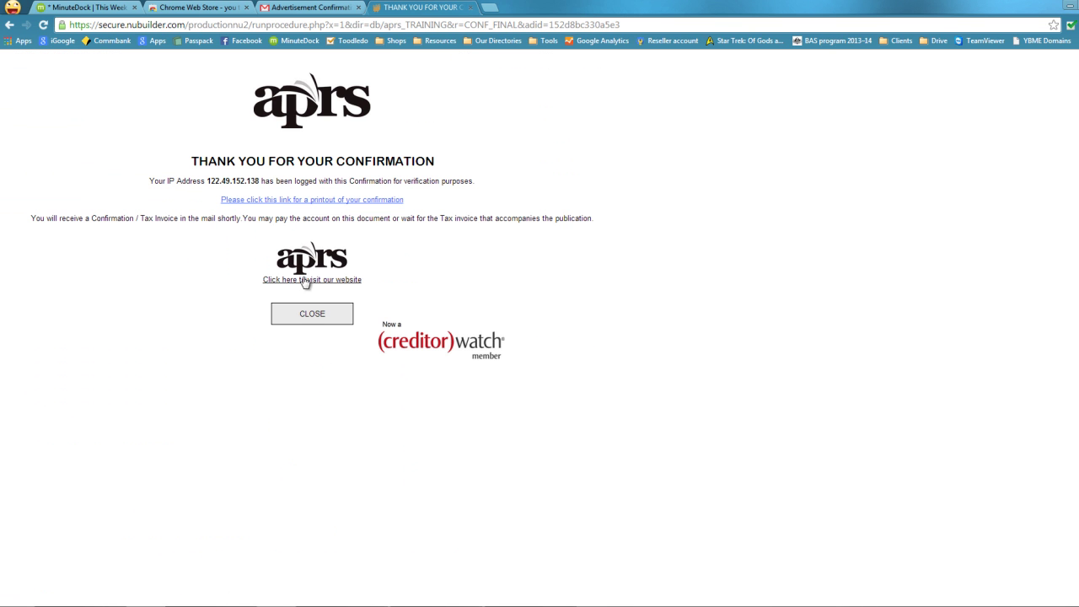
# Return to the Gmail inbox and open the 'Ad A102121 confirmed by Advertiser' email.
pyautogui.click(311, 313)
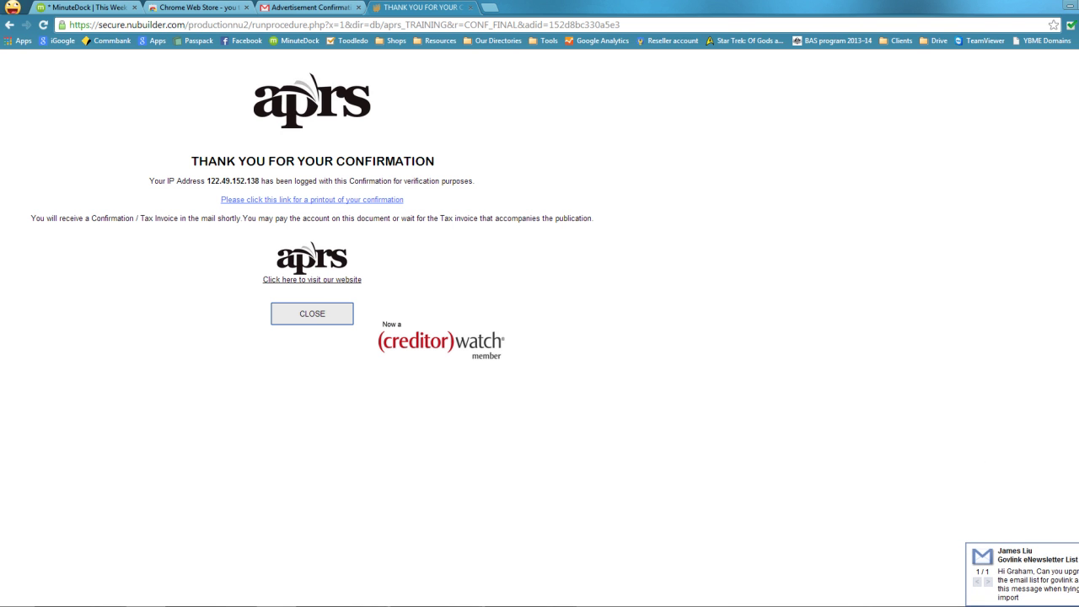
pyautogui.click(470, 10)
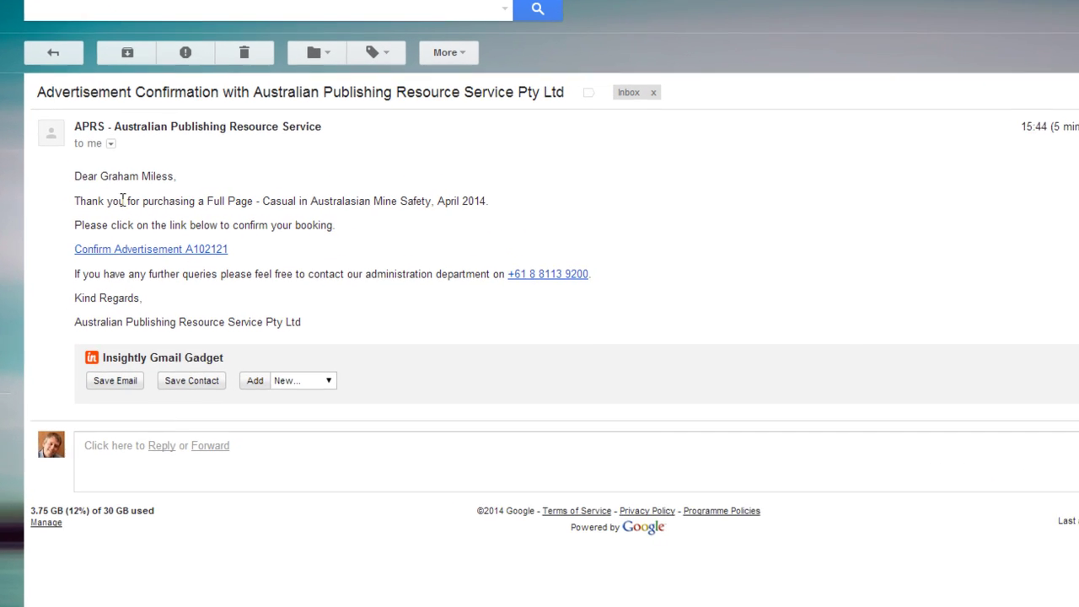
pyautogui.click(49, 50)
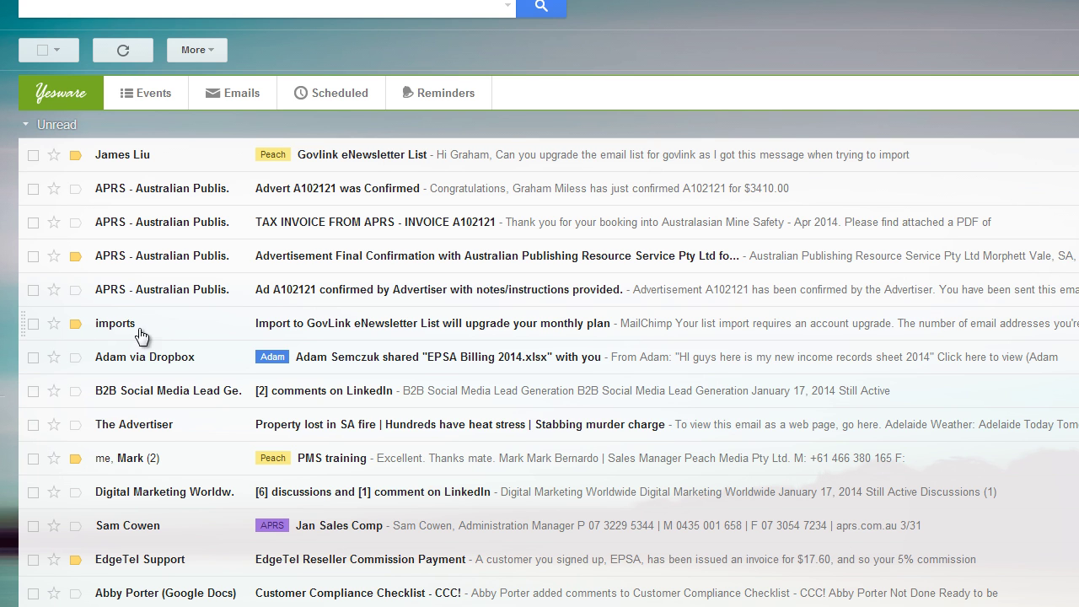
pyautogui.click(205, 297)
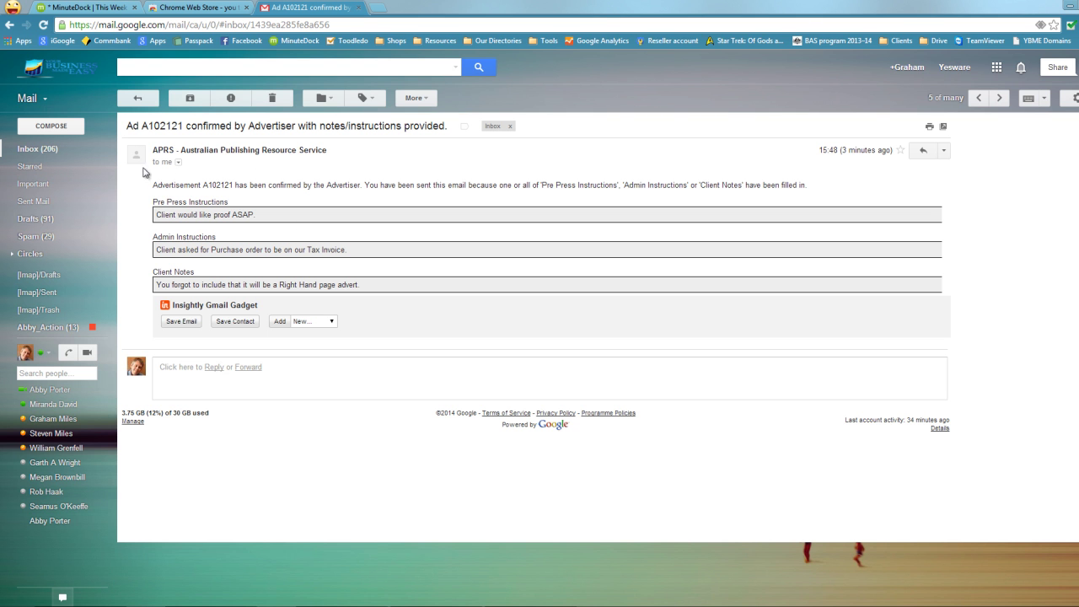
# Read the Advertisement Final Confirmation email, then open the 'TAX INVOICE FROM APRS - INVOICE A102121' email.
pyautogui.click(145, 101)
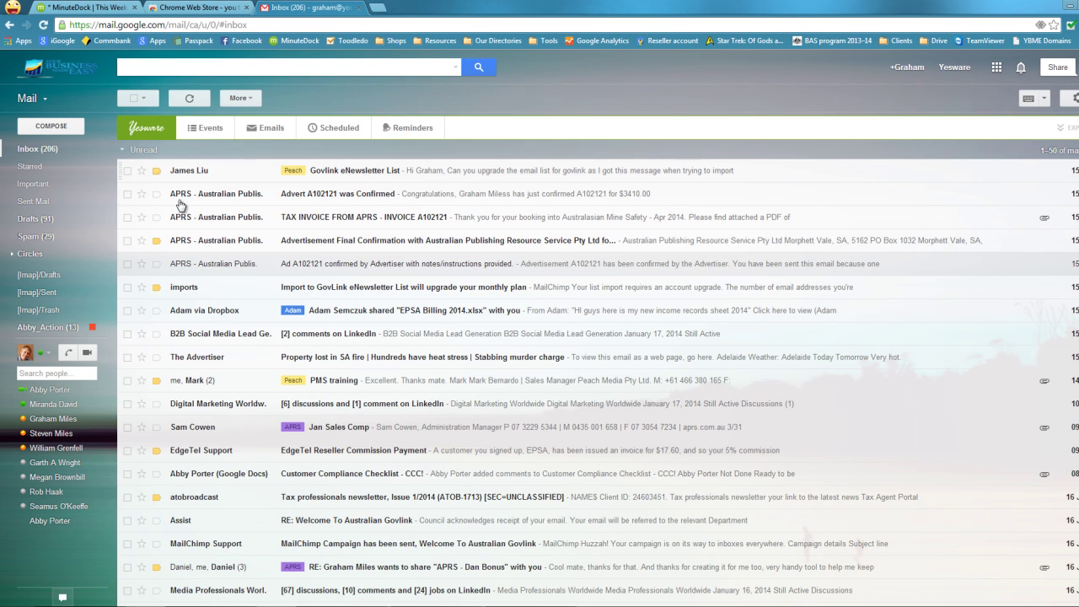
pyautogui.click(231, 245)
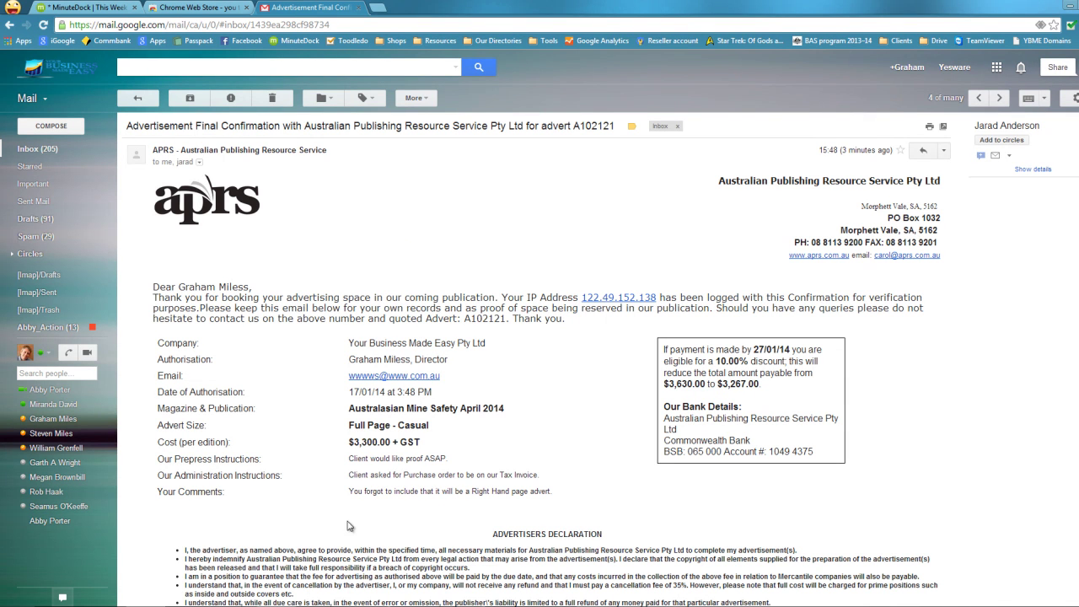
pyautogui.scroll(-2, 516, 413)
pyautogui.scroll(2, 514, 410)
pyautogui.scroll(-3, 574, 375)
pyautogui.scroll(3, 572, 268)
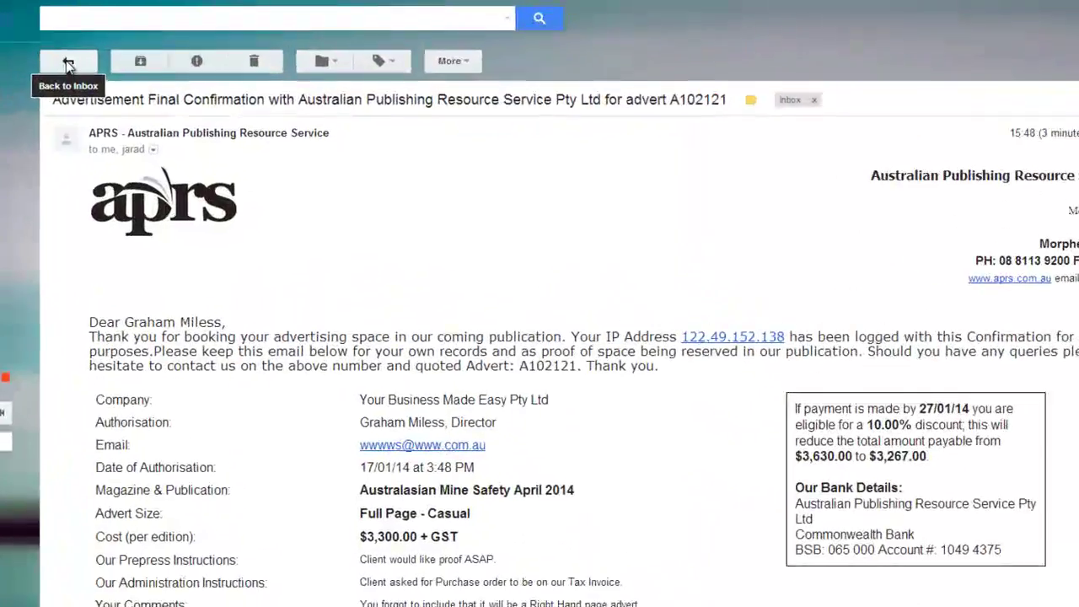
pyautogui.click(131, 95)
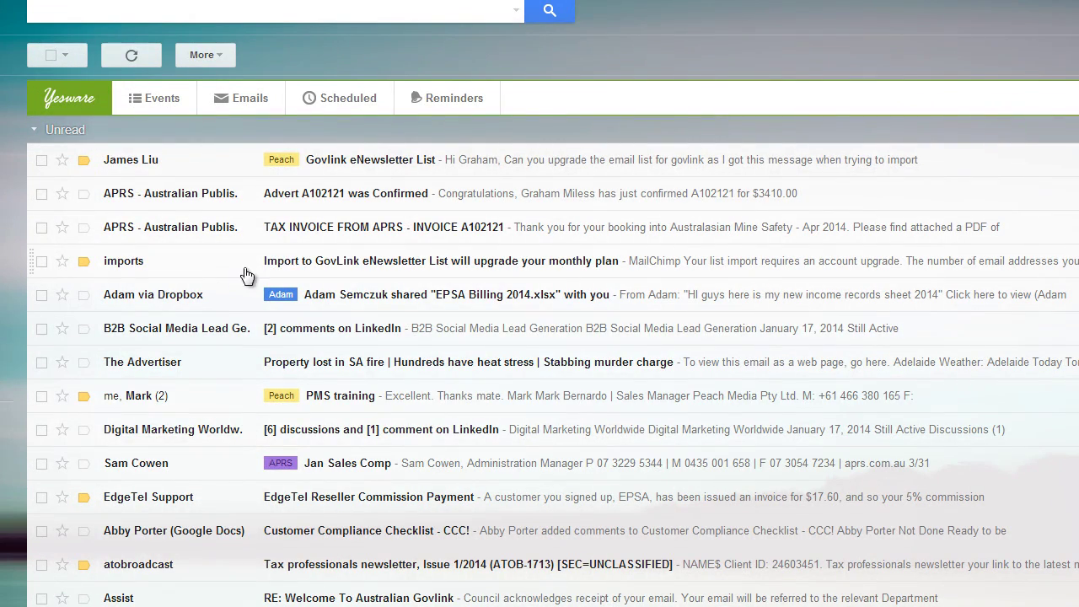
pyautogui.click(344, 229)
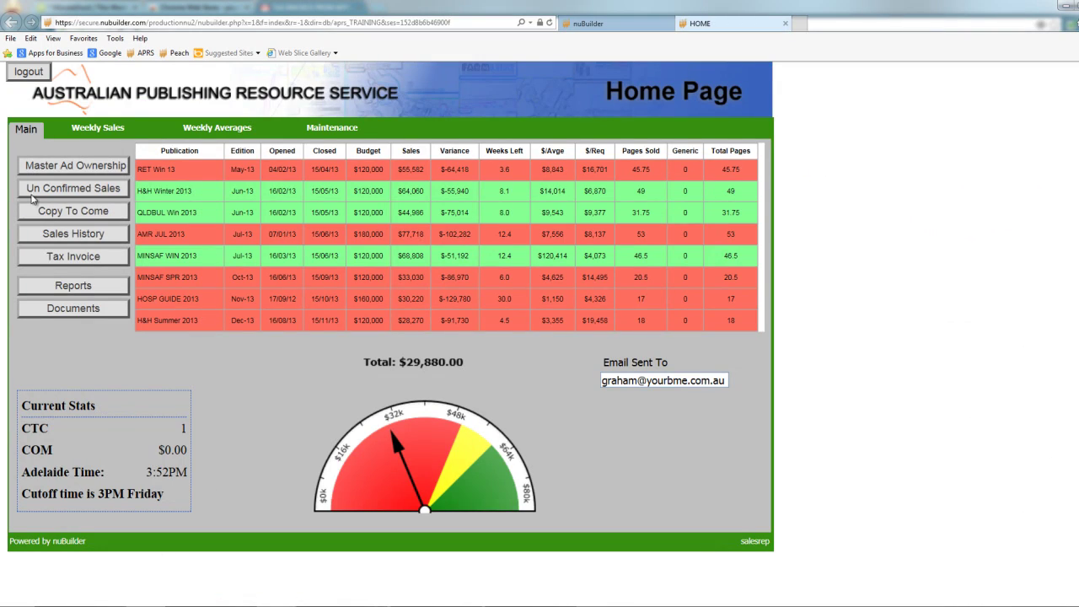
# Open the 1800GotJunk? client record from Master Ad Ownership, then go back to the Gmail invoice.
pyautogui.click(64, 167)
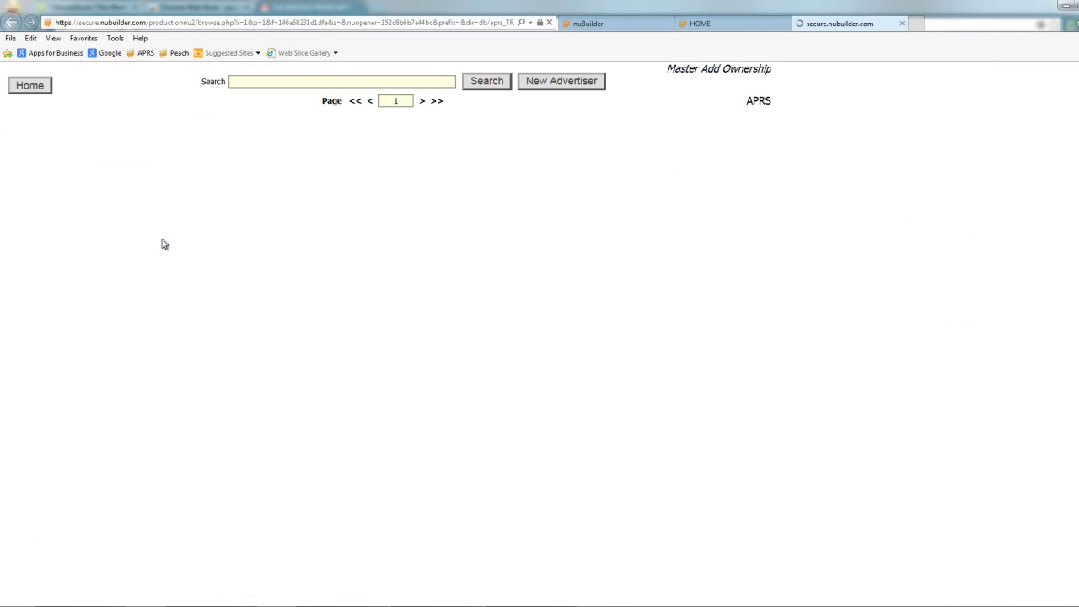
pyautogui.click(82, 210)
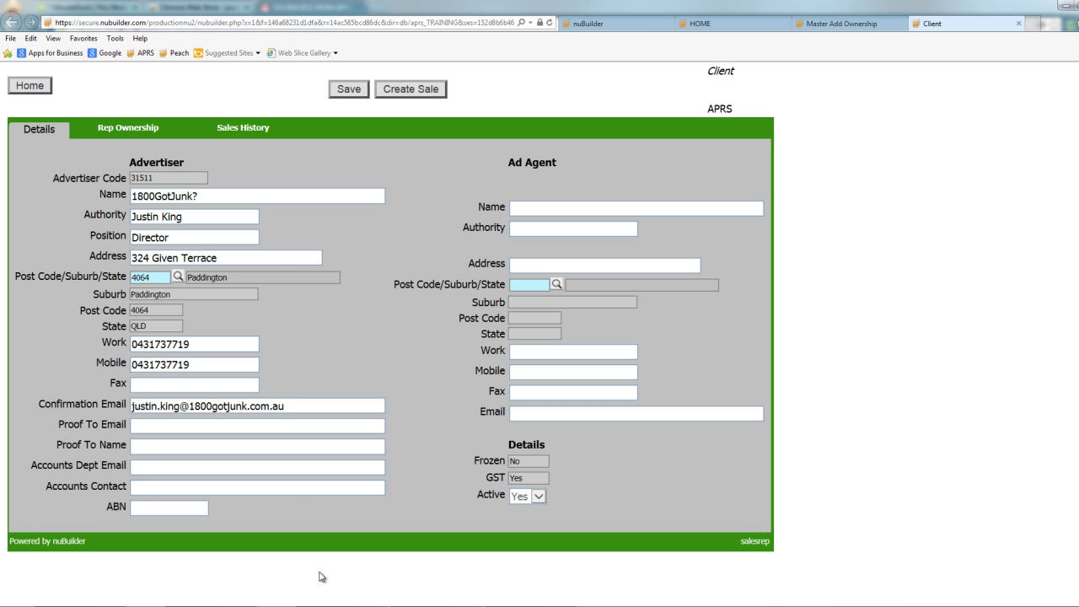
pyautogui.click(134, 603)
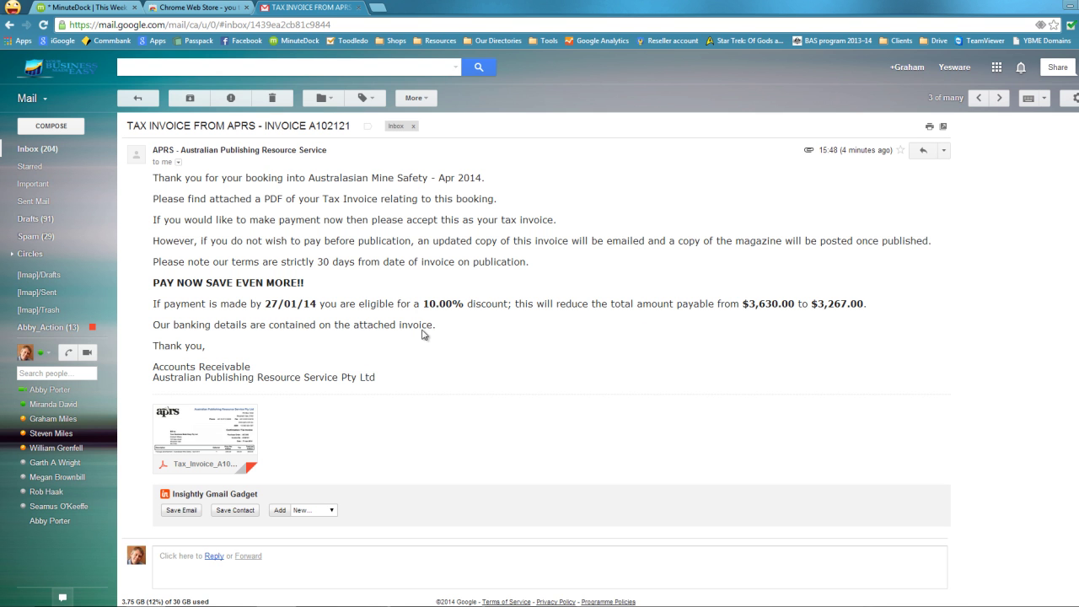
# Preview the attached A102121 Tax_Invoice PDF, then return to the inbox.
pyautogui.click(208, 422)
pyautogui.scroll(-4, 541, 268)
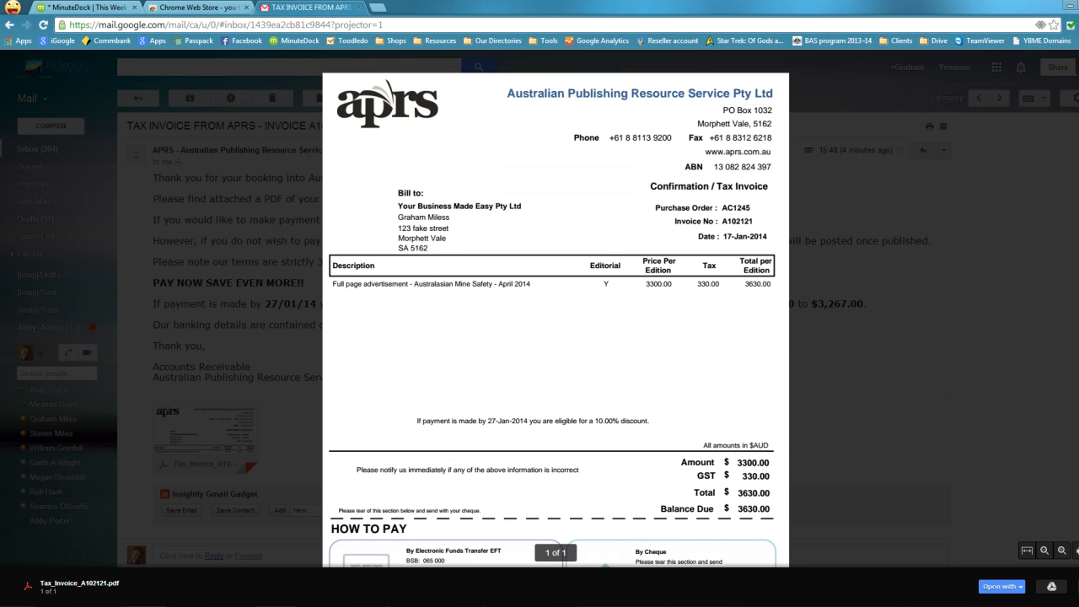
pyautogui.click(307, 270)
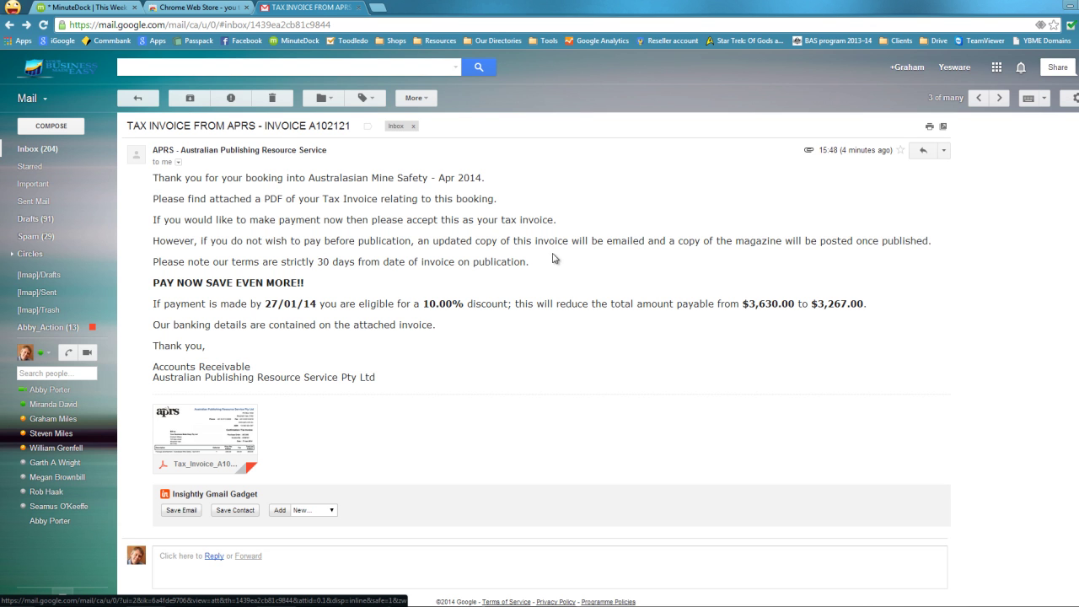
pyautogui.click(137, 98)
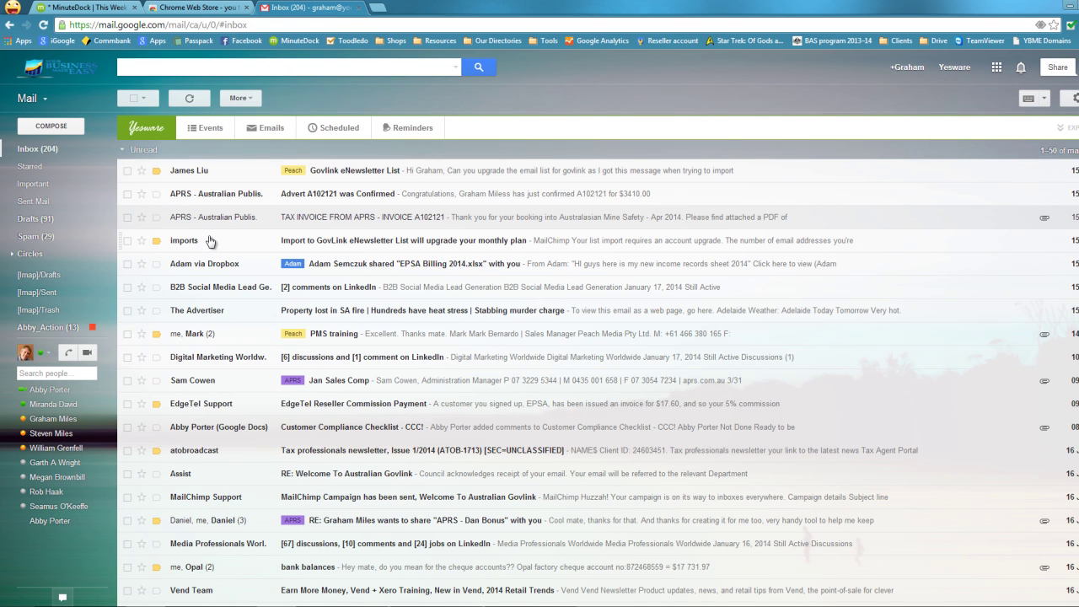
# Read the 'Advert A102121 was Confirmed' email for $3410.00, then return to the inbox.
pyautogui.click(232, 194)
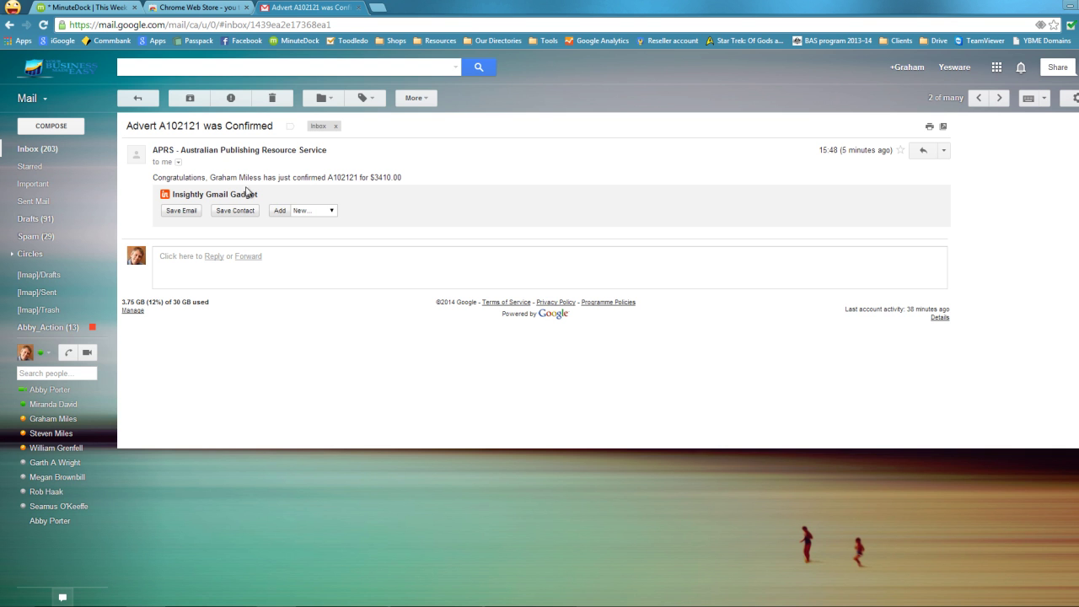
pyautogui.click(140, 99)
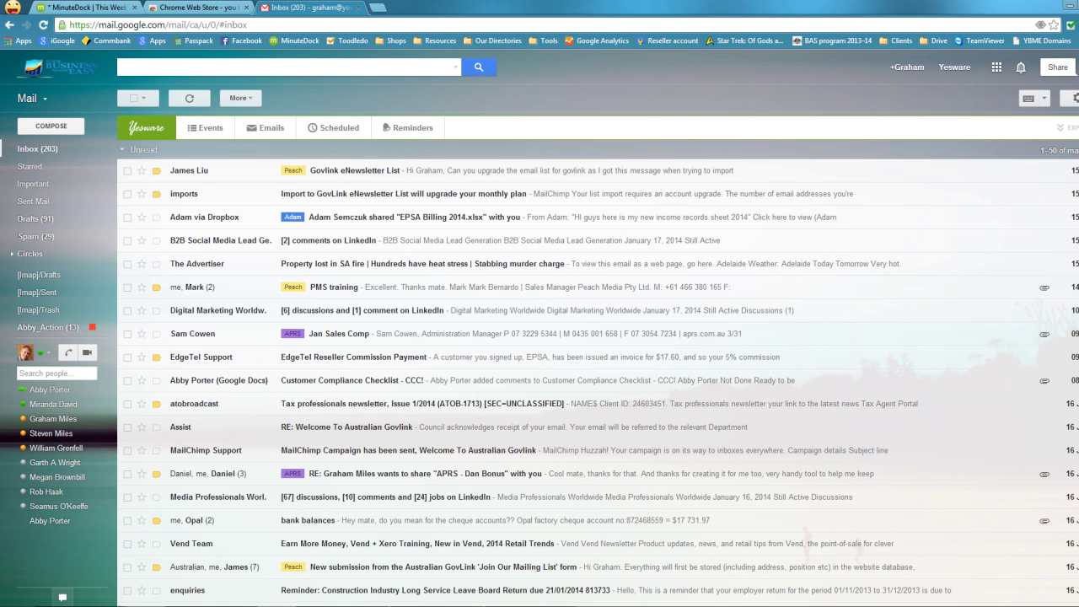
# Search the nuBuilder advertiser list for 'your business'.
pyautogui.hotkey('alt', 'Tab')
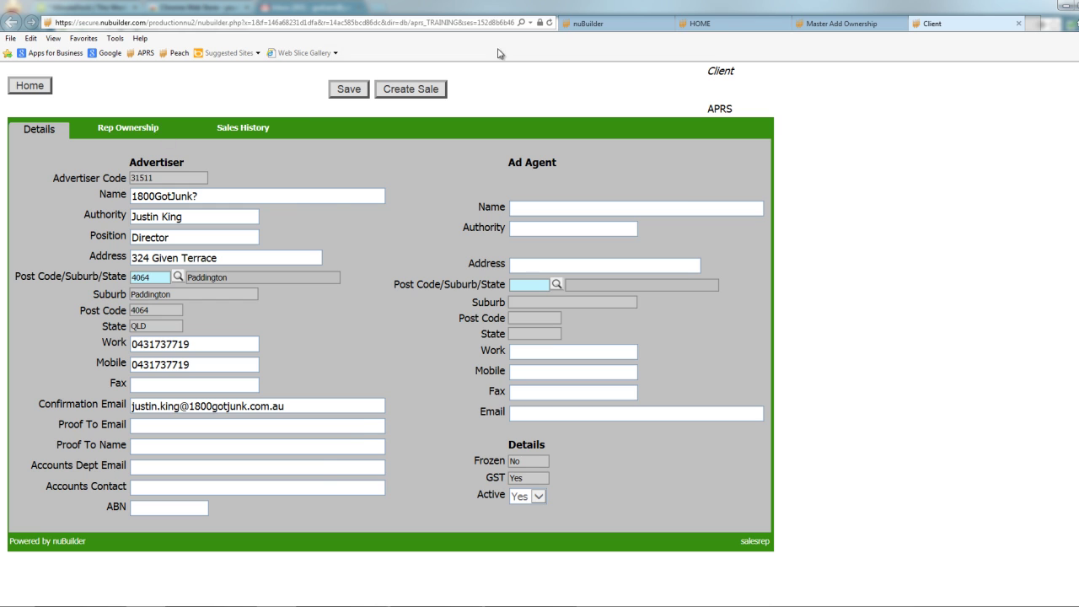
pyautogui.click(723, 26)
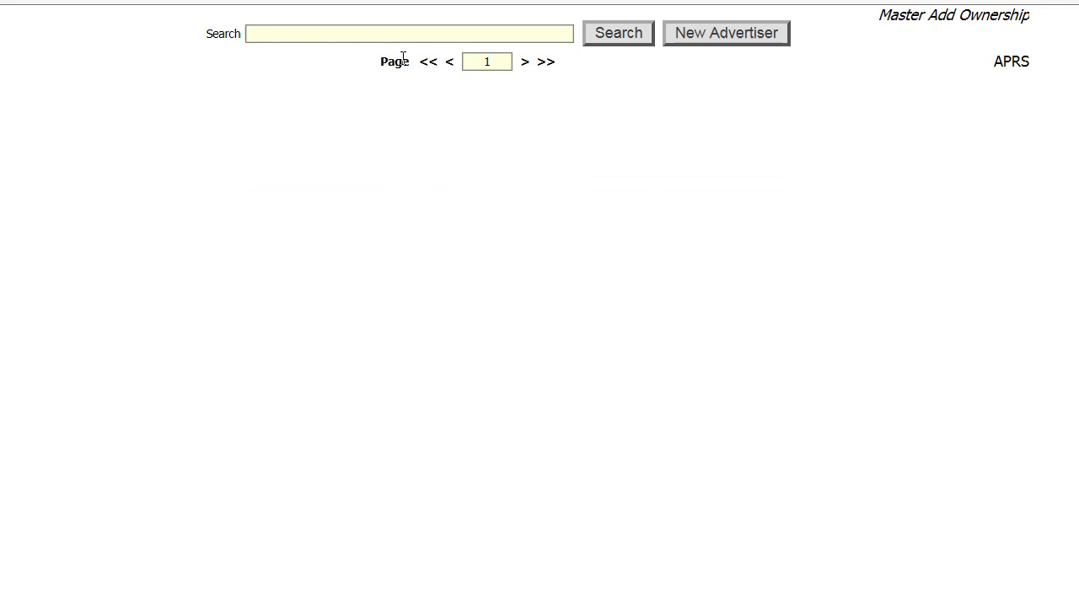
pyautogui.doubleClick(333, 35)
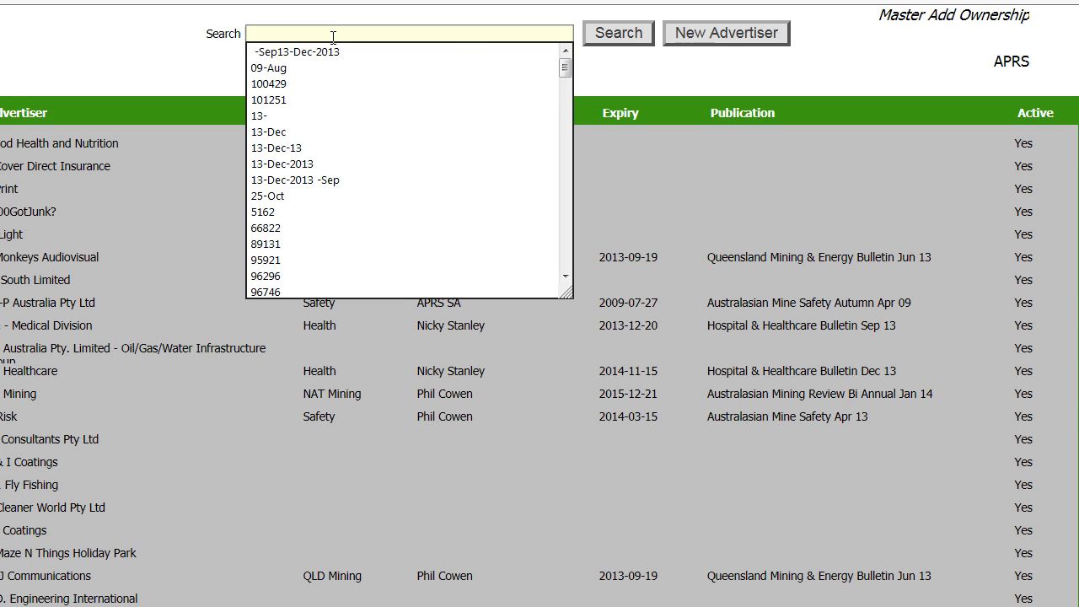
pyautogui.write('your bu')
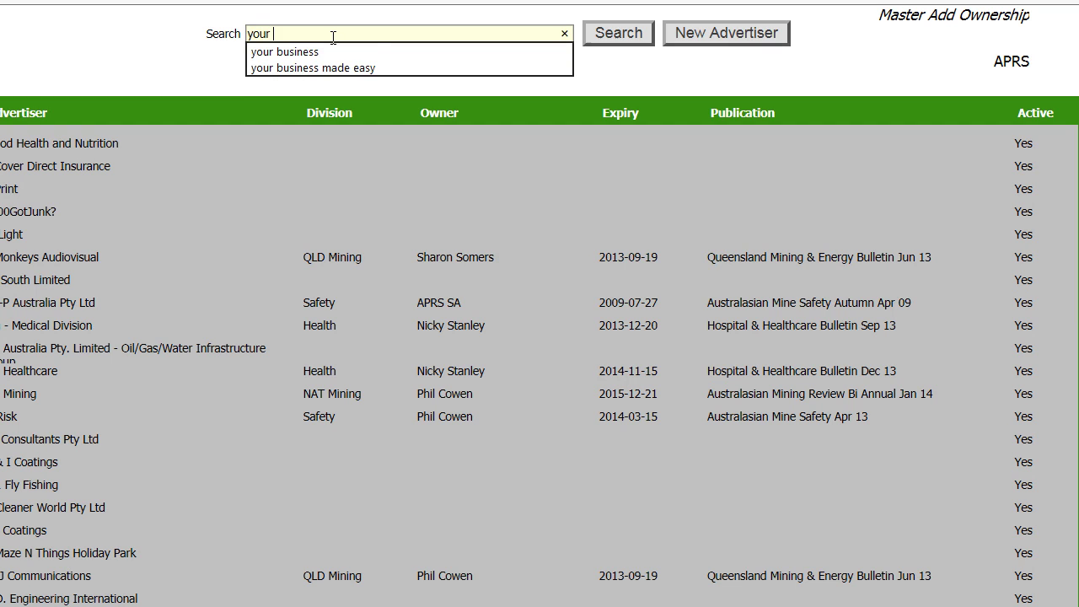
pyautogui.write('siness')
pyautogui.press('Return')
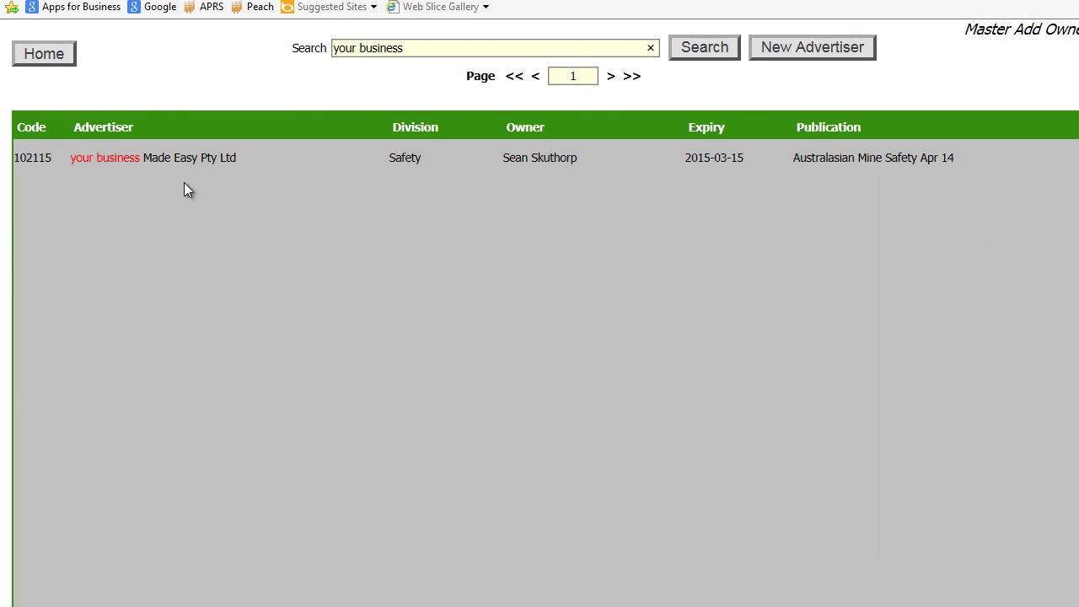
# Open the Your Business Made Easy Pty Ltd record and view its rep ownership and sales history.
pyautogui.click(194, 160)
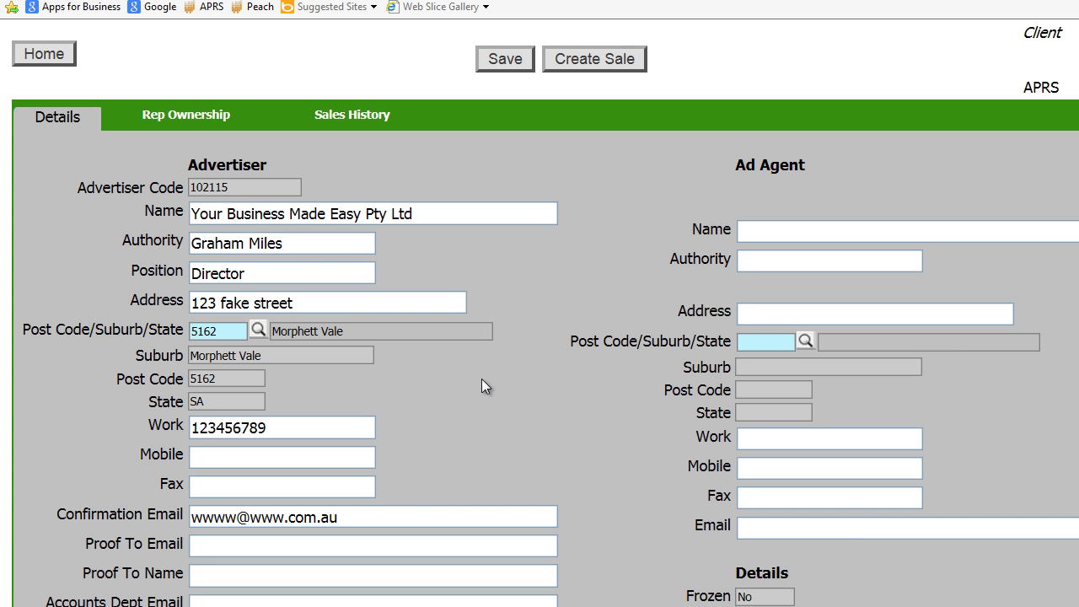
pyautogui.click(203, 115)
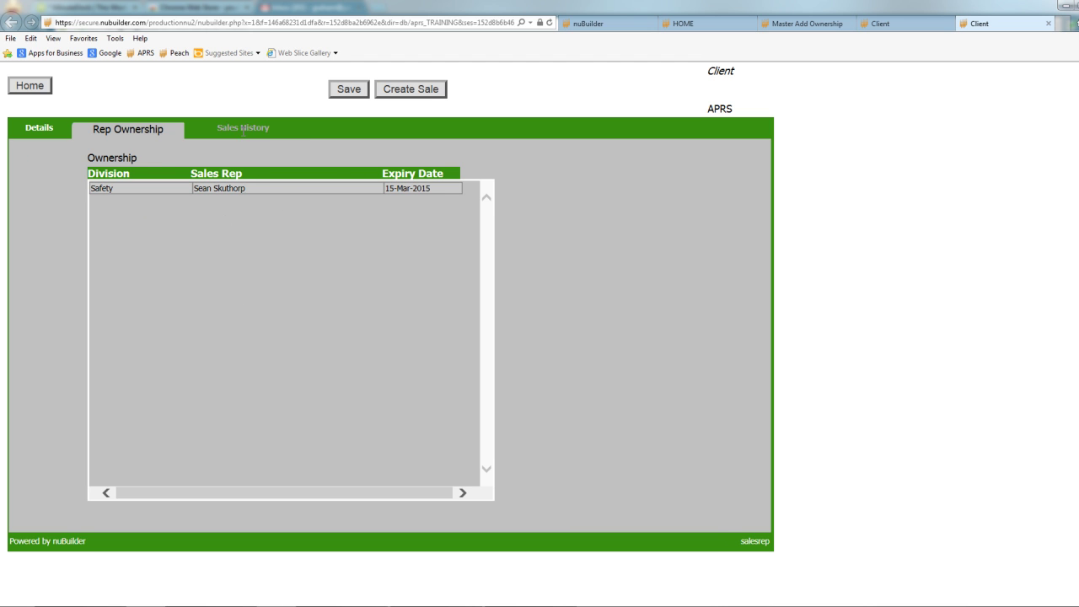
pyautogui.click(245, 133)
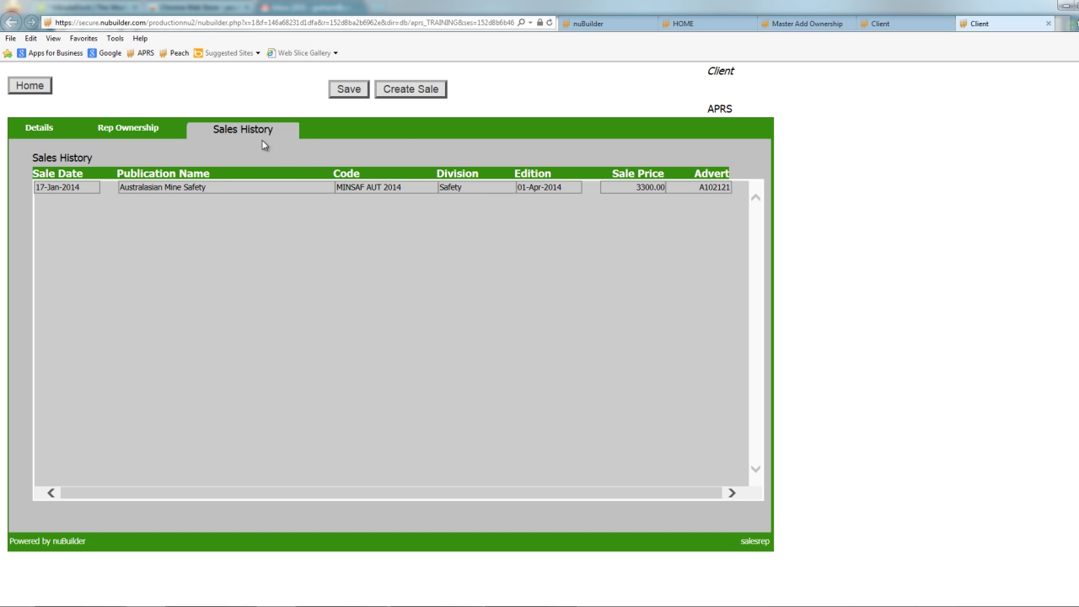
# Close both client record pages and the Master Add Ownership page.
pyautogui.click(1050, 24)
pyautogui.click(1050, 25)
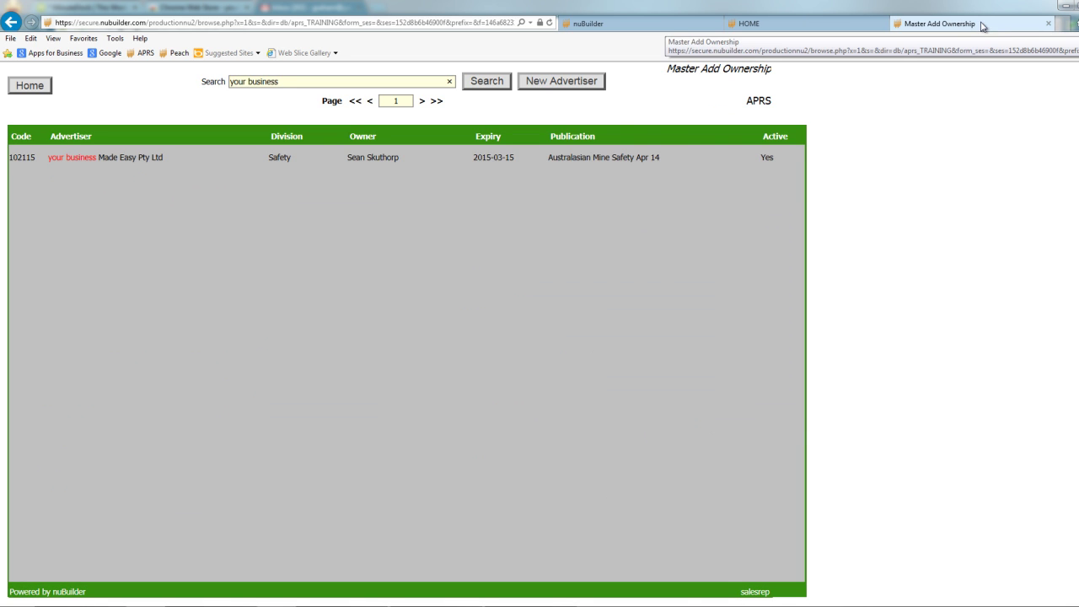
pyautogui.click(1049, 25)
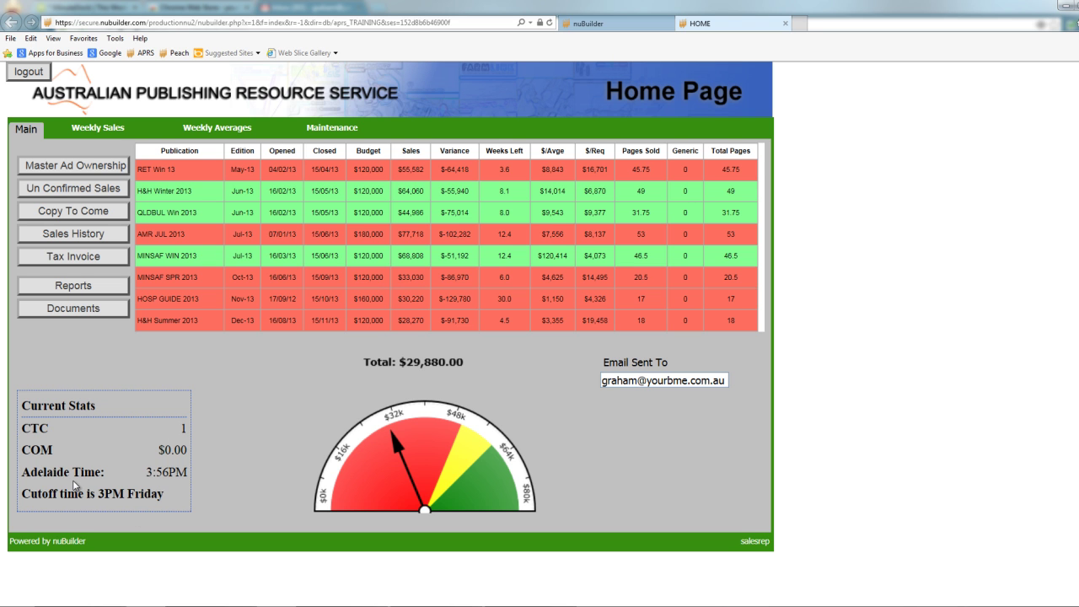
# Check the Un Confirmed Sales list, which is empty, and return to the home dashboard.
pyautogui.click(77, 188)
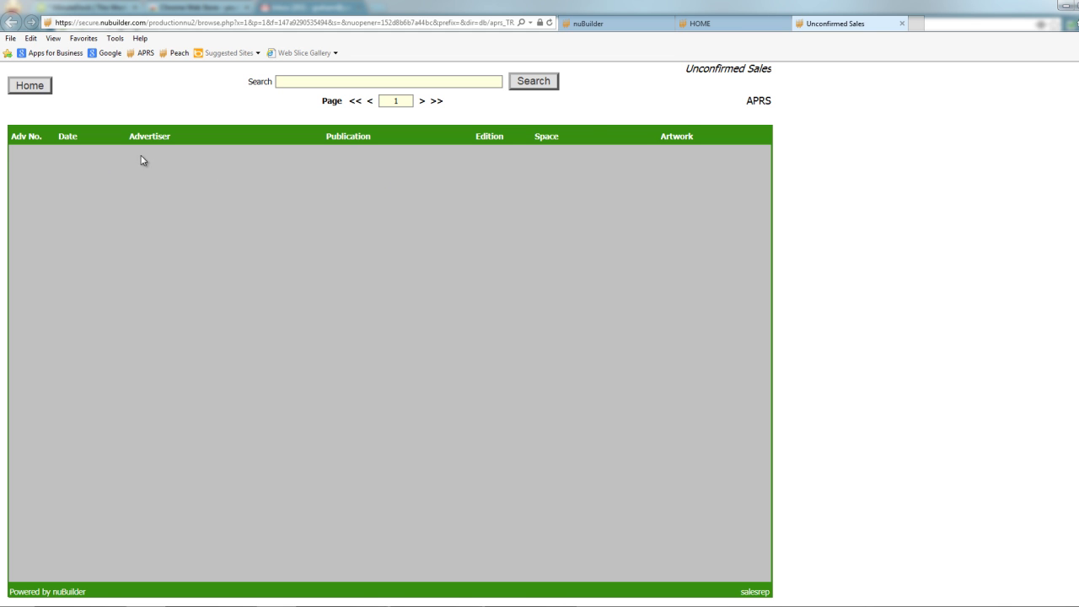
pyautogui.click(903, 23)
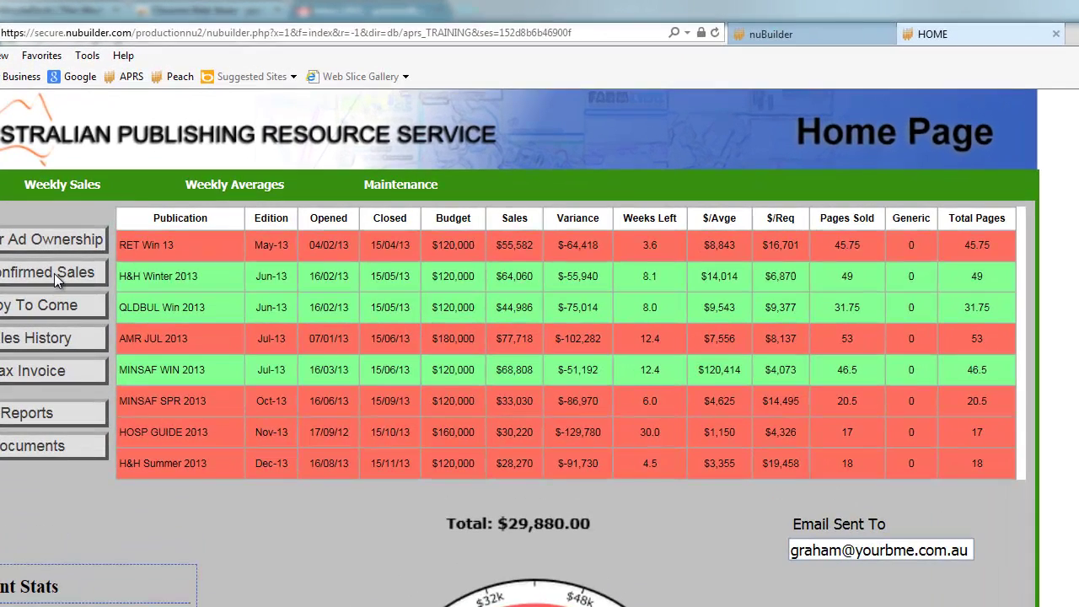
pyautogui.click(94, 192)
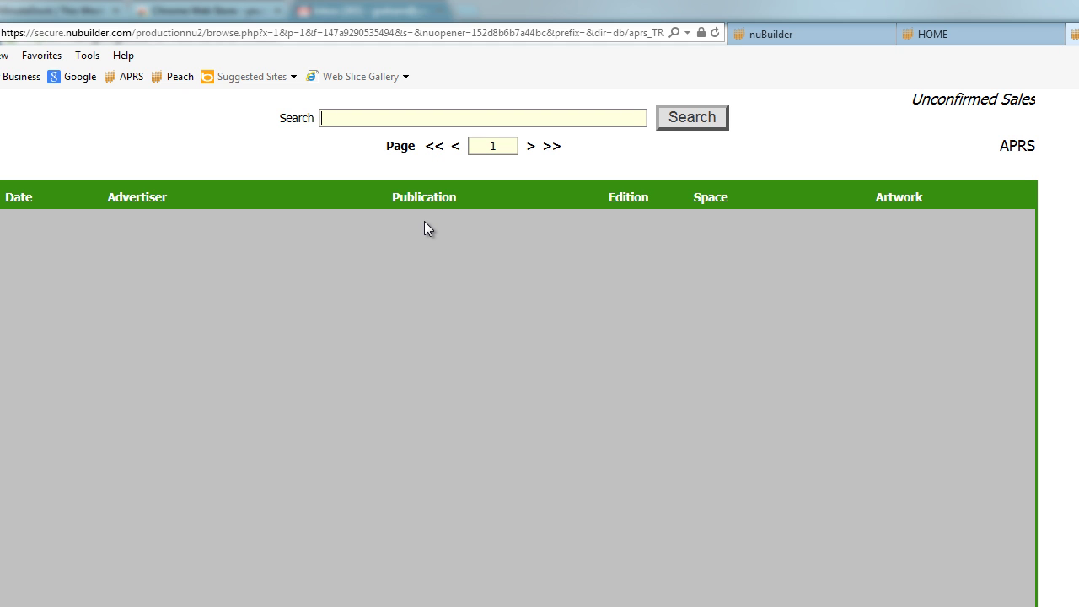
pyautogui.click(927, 34)
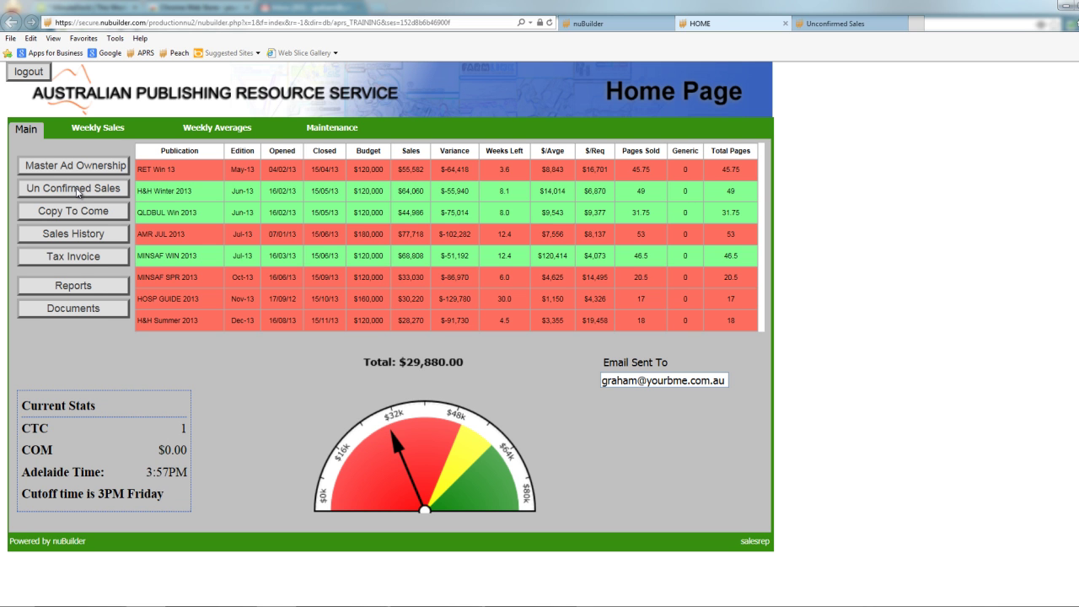
# Open Sales History and the A102121 advertisement form, switching among the open lists.
pyautogui.click(91, 235)
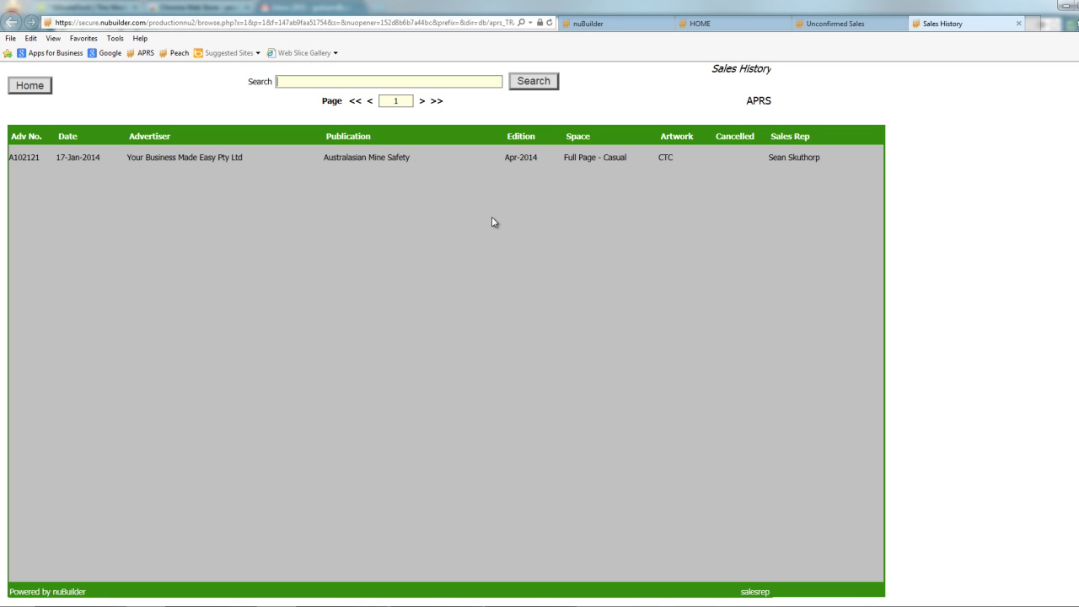
pyautogui.click(210, 164)
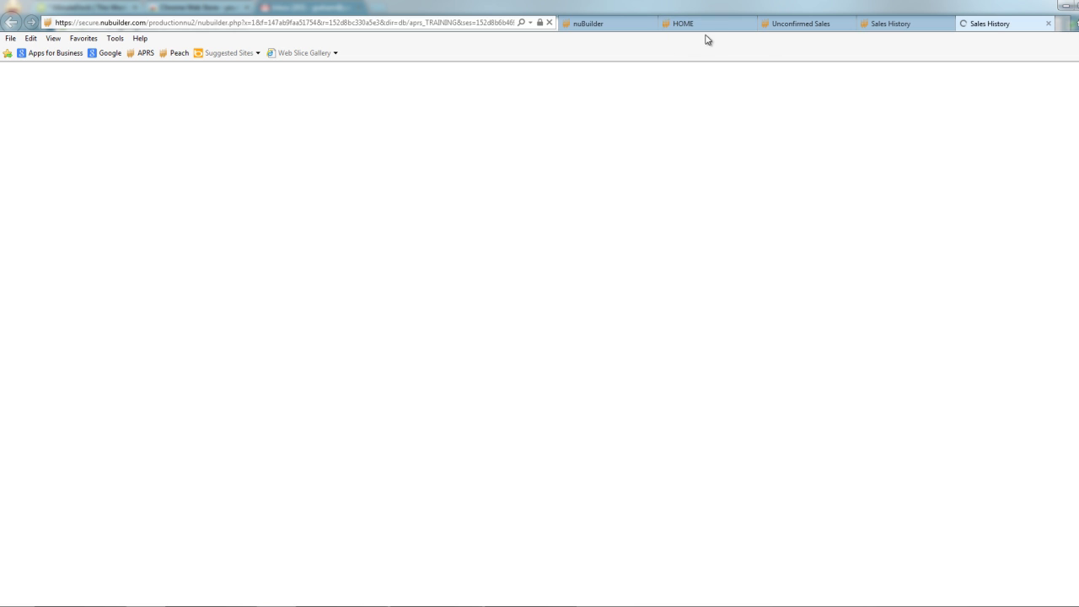
pyautogui.click(692, 25)
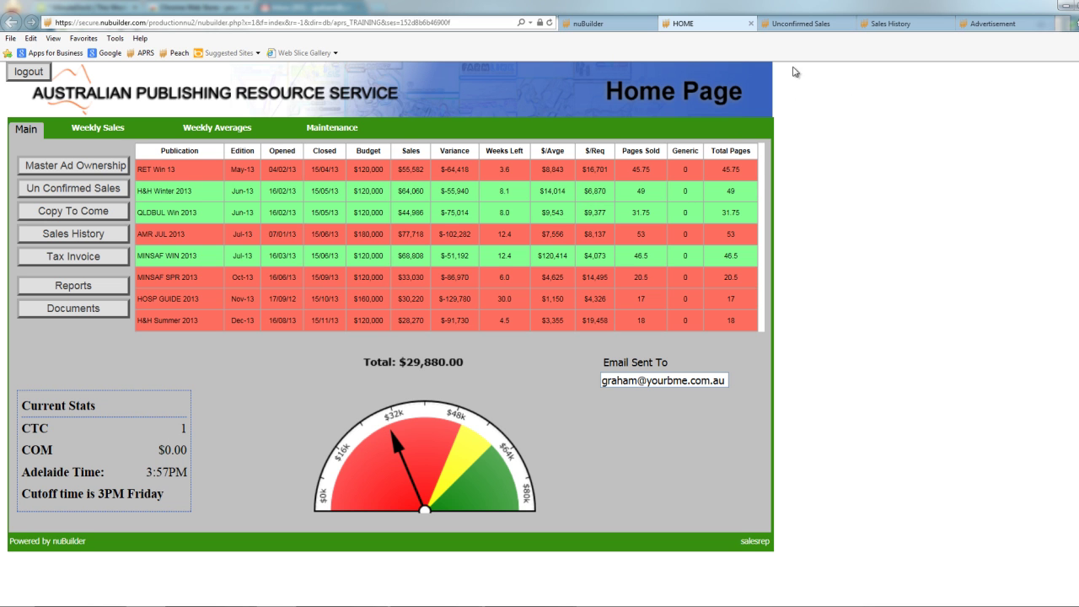
pyautogui.click(797, 25)
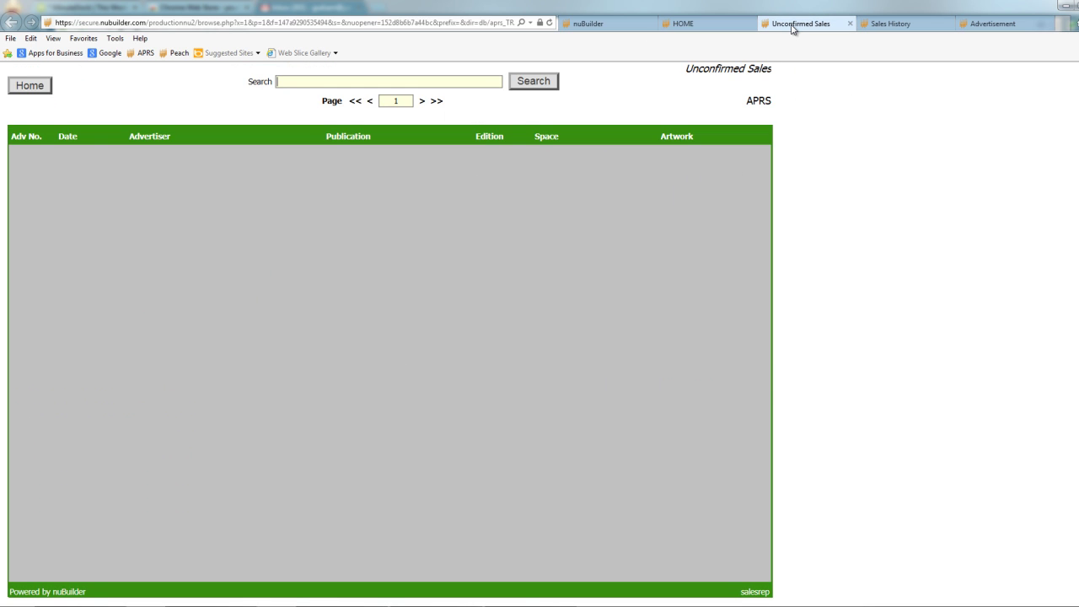
pyautogui.click(901, 24)
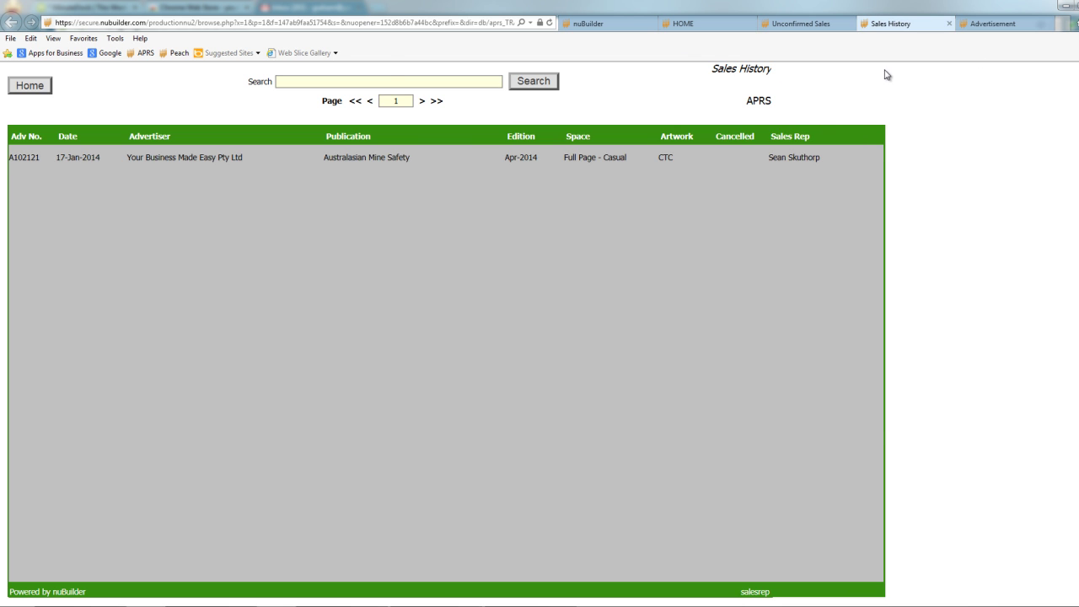
pyautogui.click(1011, 31)
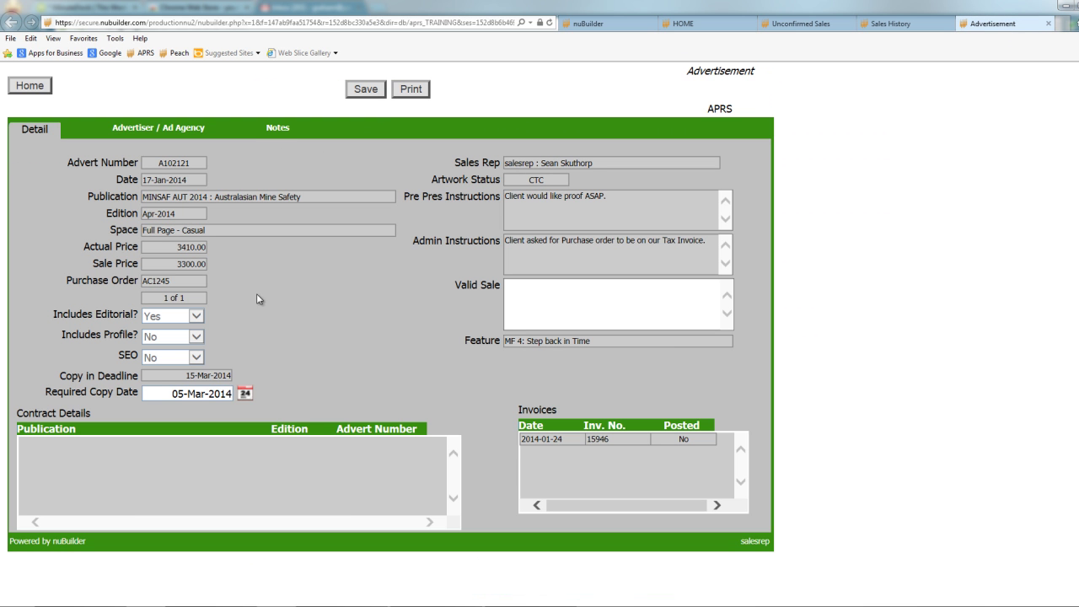
pyautogui.click(766, 33)
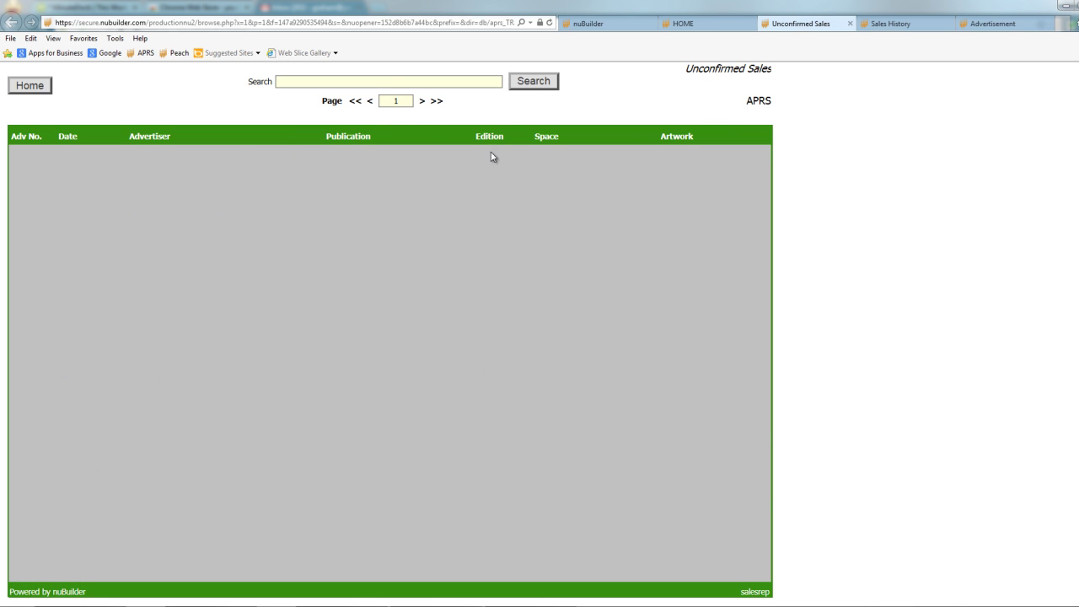
pyautogui.click(1005, 25)
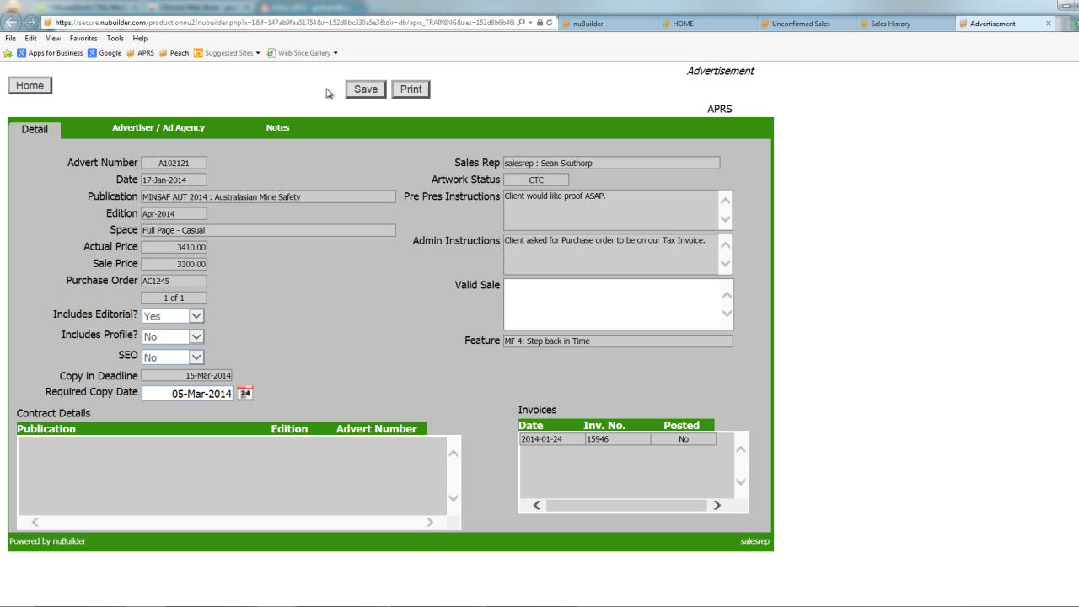
pyautogui.click(174, 128)
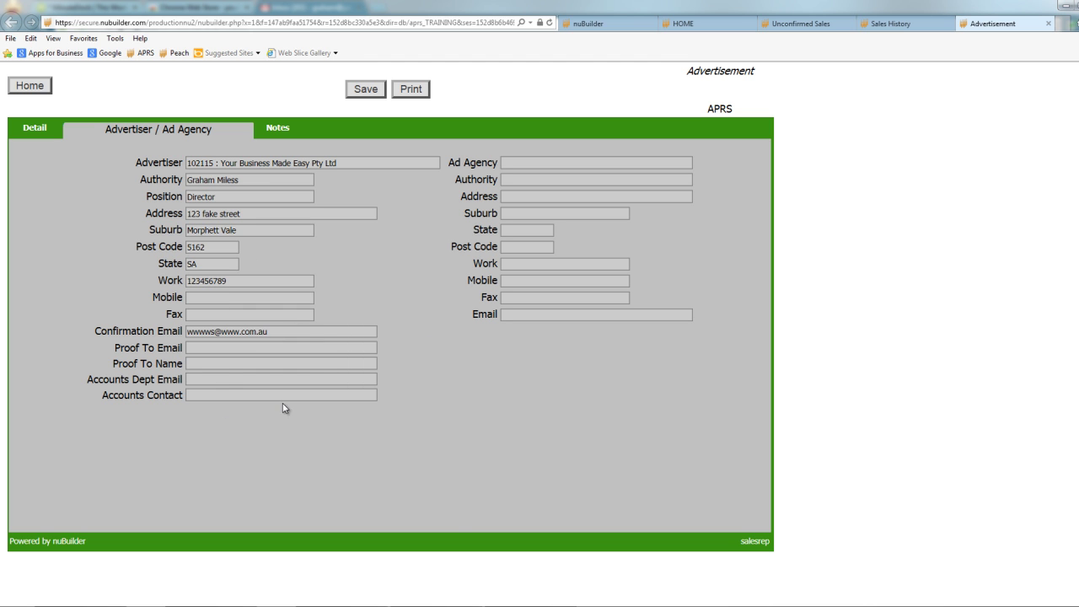
pyautogui.click(24, 127)
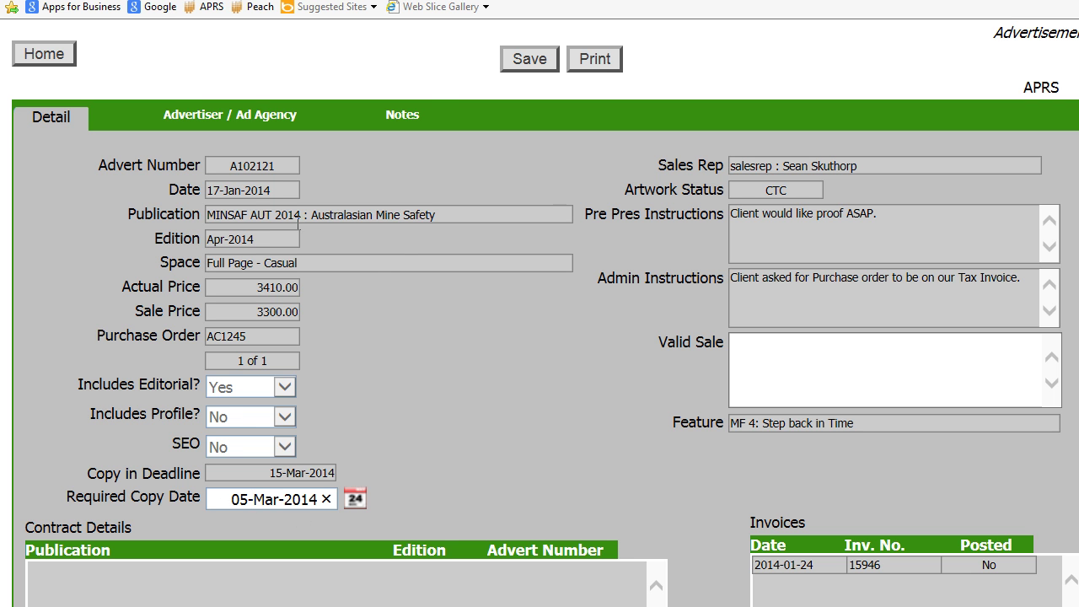
# Review A102121's Advertiser / Ad Agency and Notes tabs, then return to its Detail fields.
pyautogui.click(230, 114)
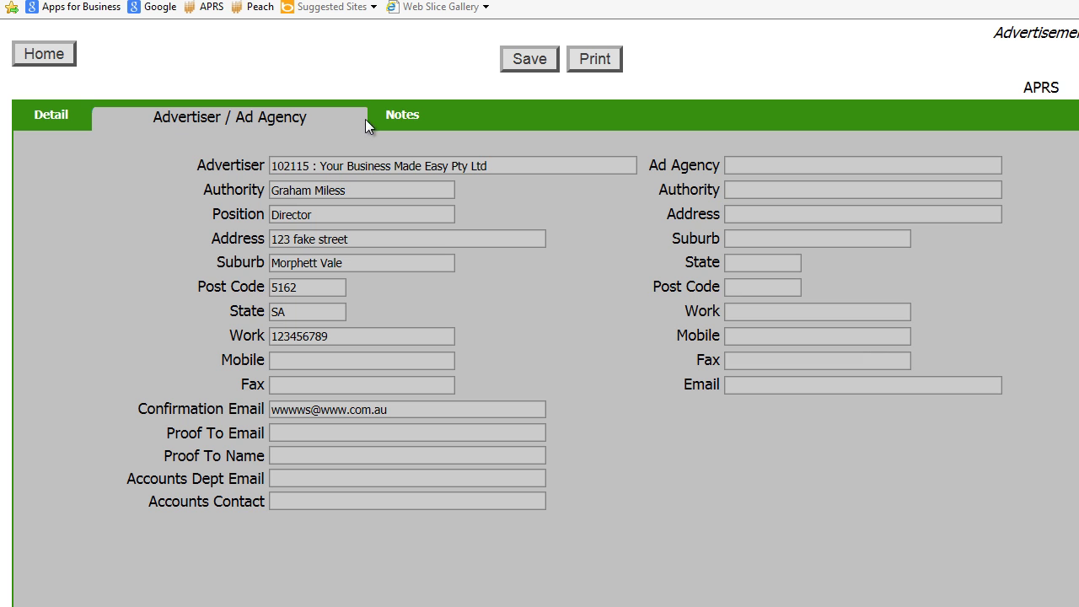
pyautogui.click(409, 118)
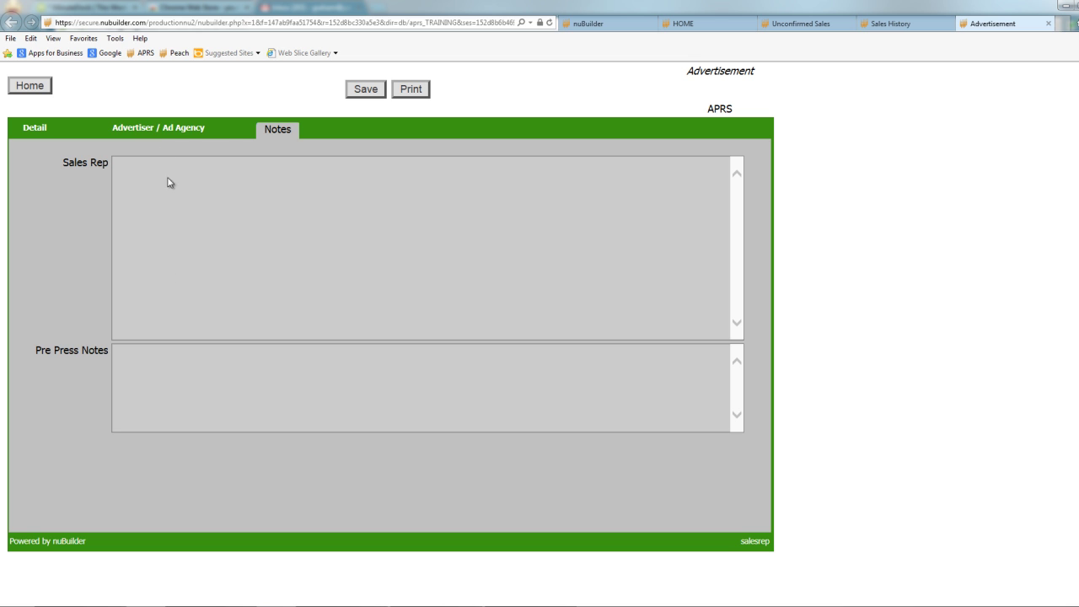
pyautogui.click(158, 129)
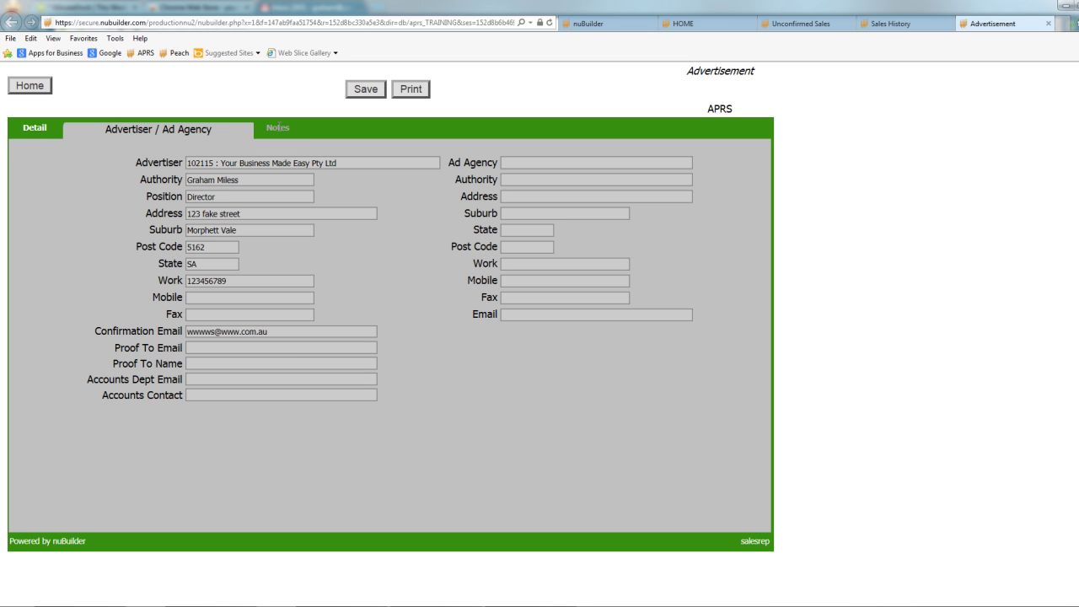
pyautogui.click(278, 127)
pyautogui.click(34, 128)
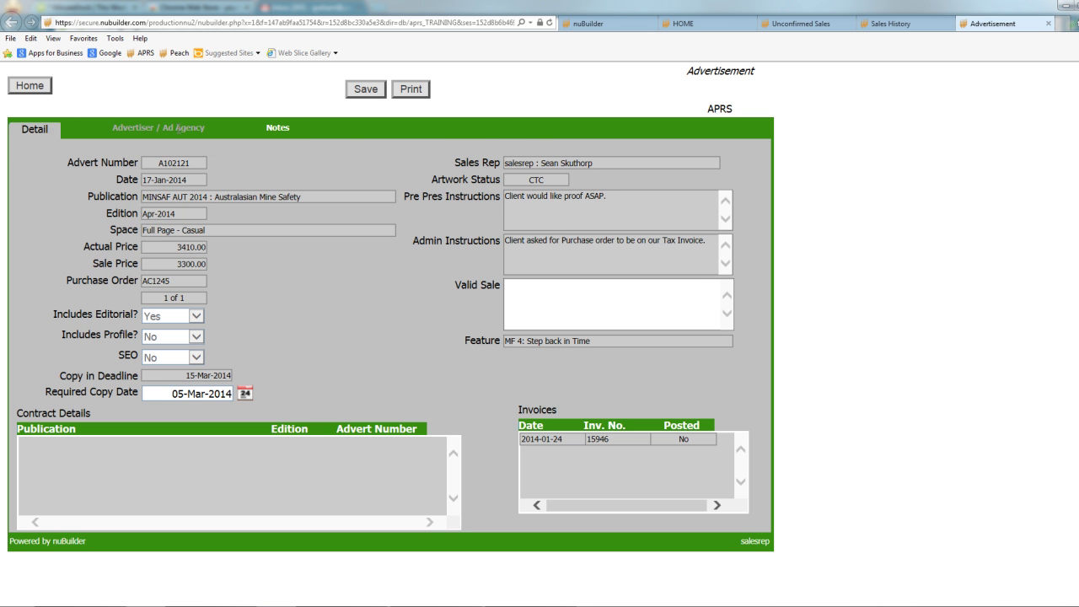
# Close the A102121 advertisement, Sales History and Unconfirmed Sales pages to reach the A102126 form.
pyautogui.click(1049, 23)
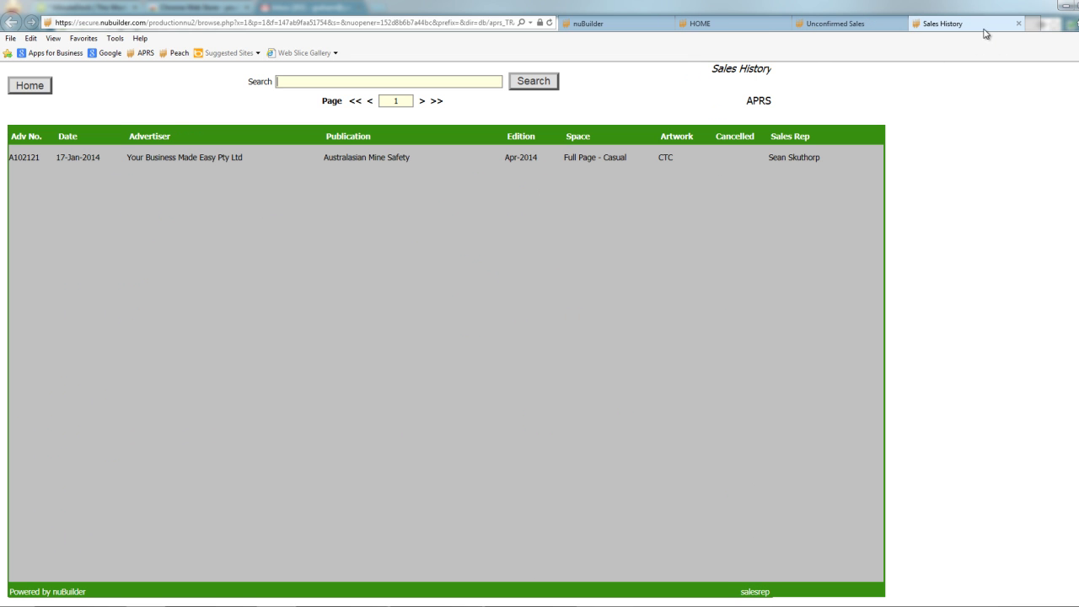
pyautogui.click(984, 28)
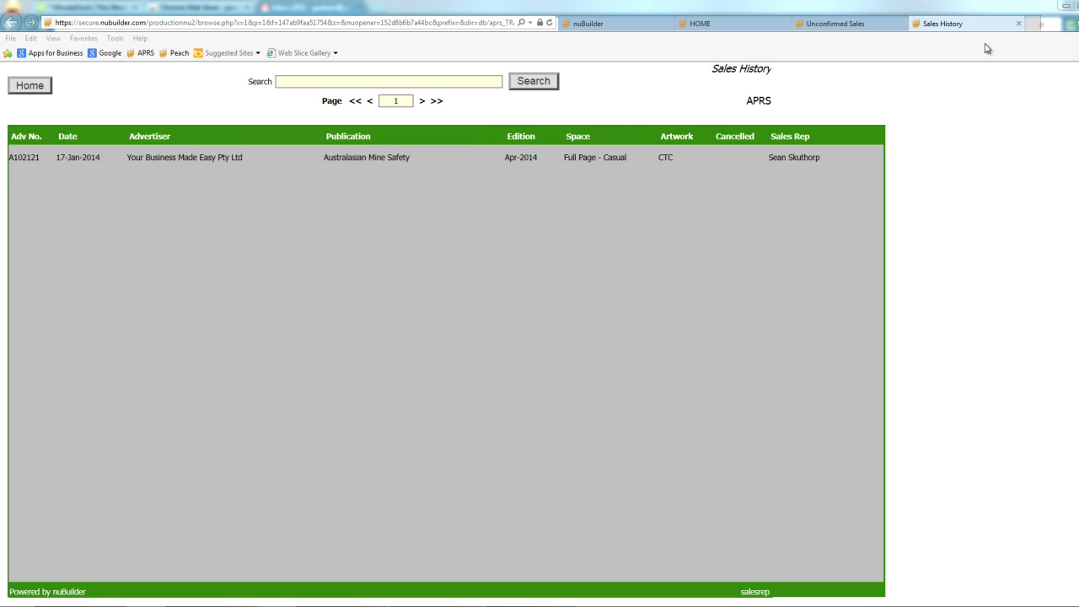
pyautogui.click(1019, 24)
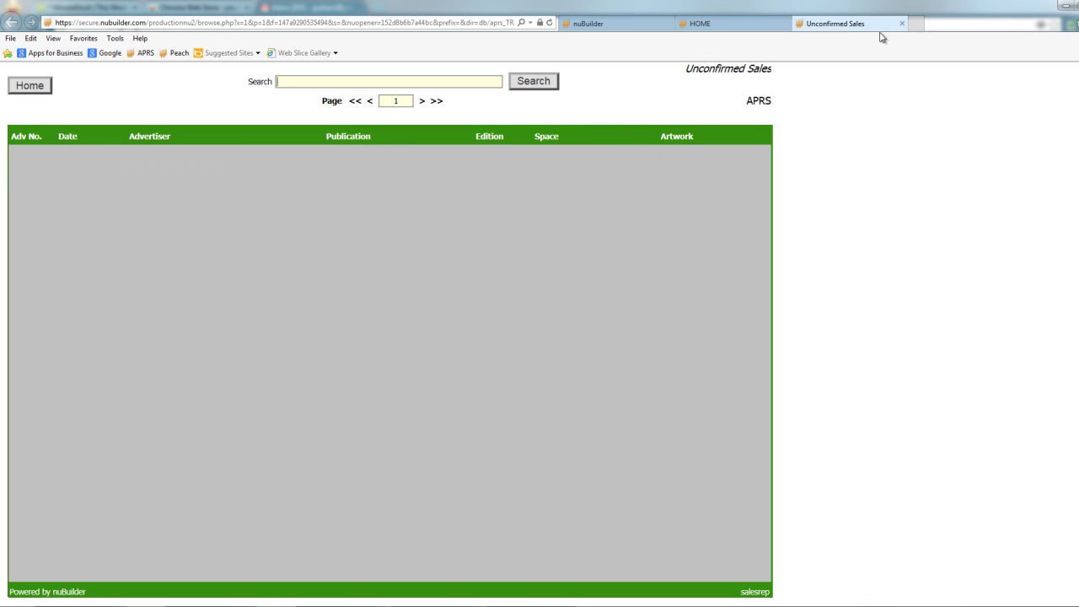
pyautogui.click(902, 23)
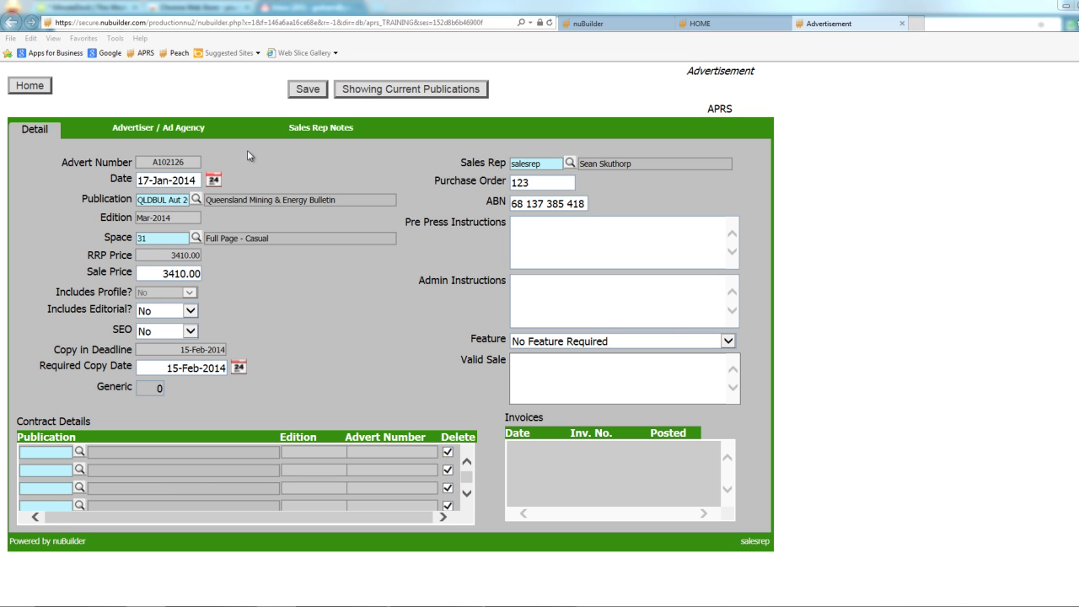
# Save advert A102126 and accept the no-further-changes warning to return to the home dashboard.
pyautogui.click(307, 94)
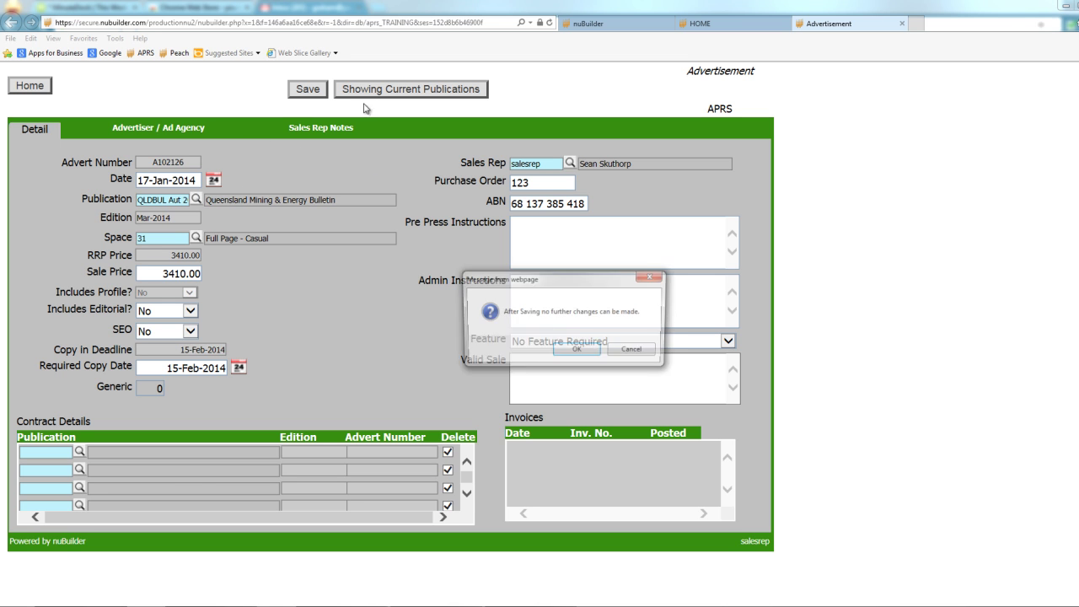
pyautogui.click(579, 350)
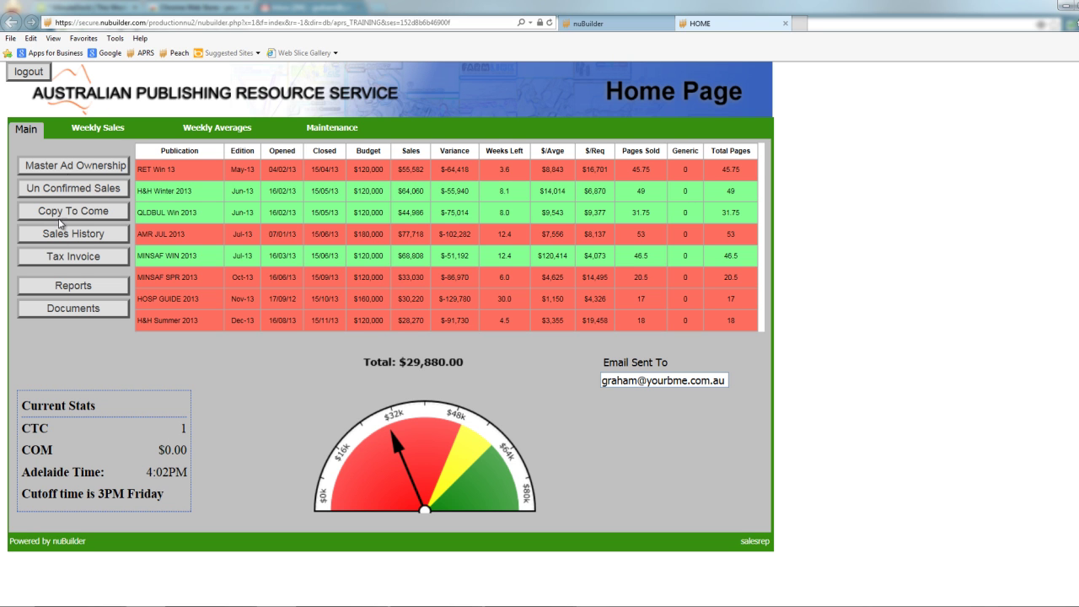
# Glance at Sales History, then open advert A102126 from the Unconfirmed Sales list.
pyautogui.click(74, 236)
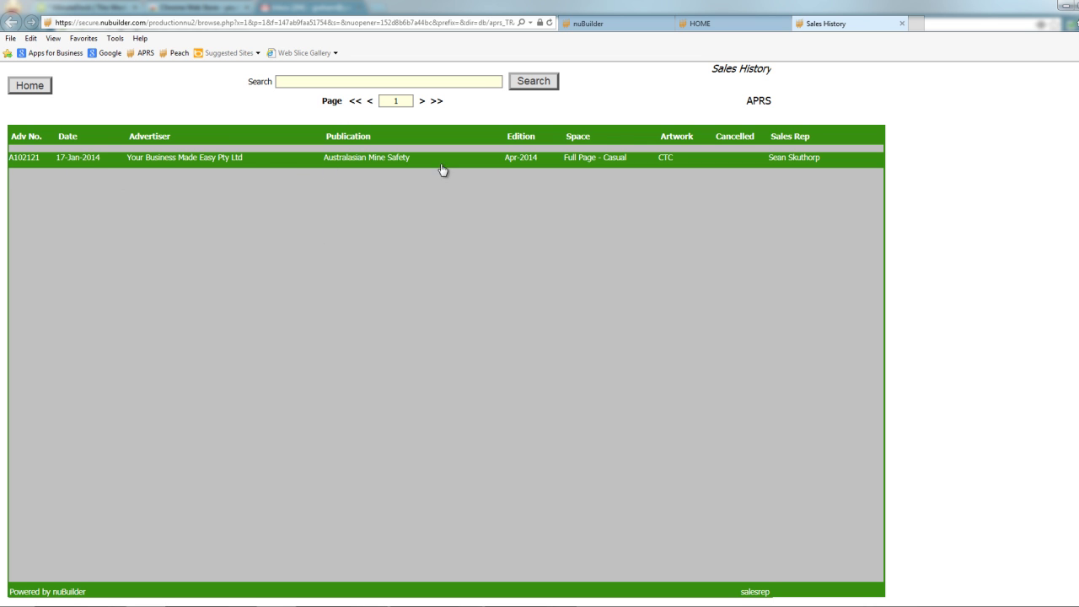
pyautogui.click(901, 23)
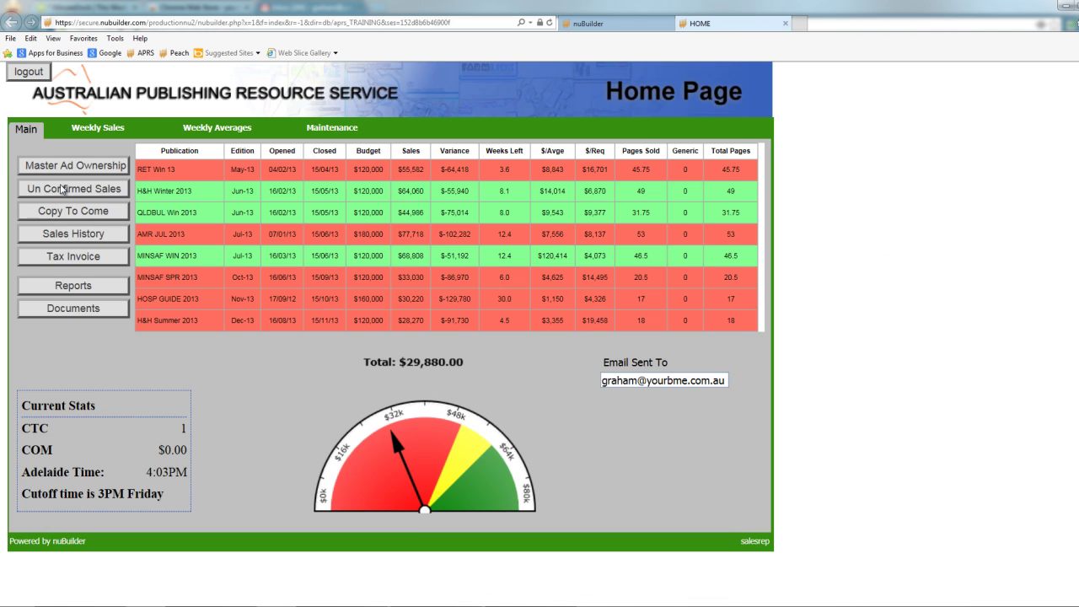
pyautogui.click(61, 189)
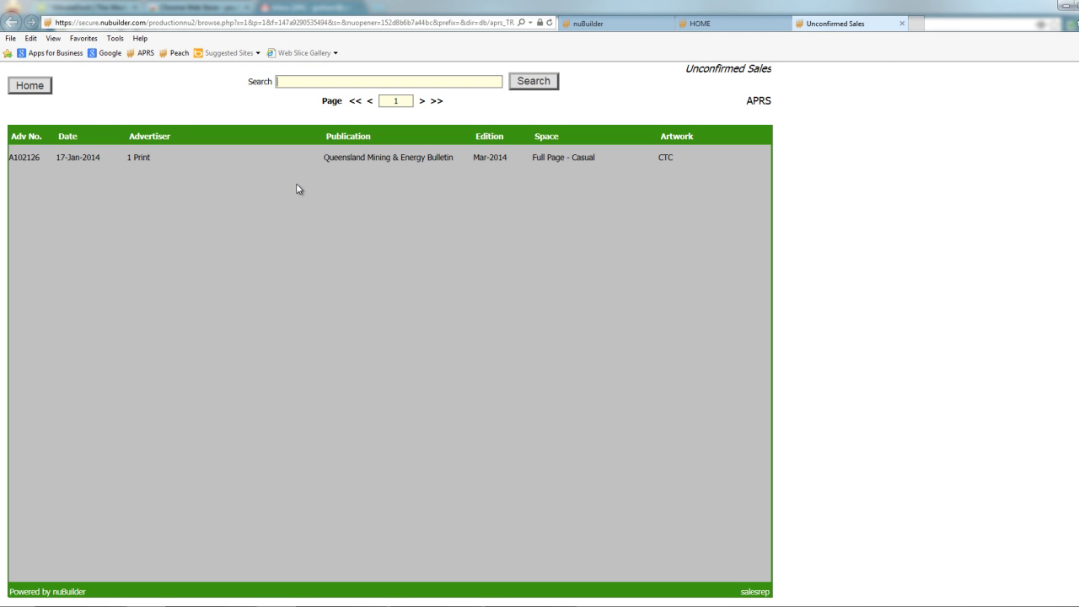
pyautogui.click(358, 158)
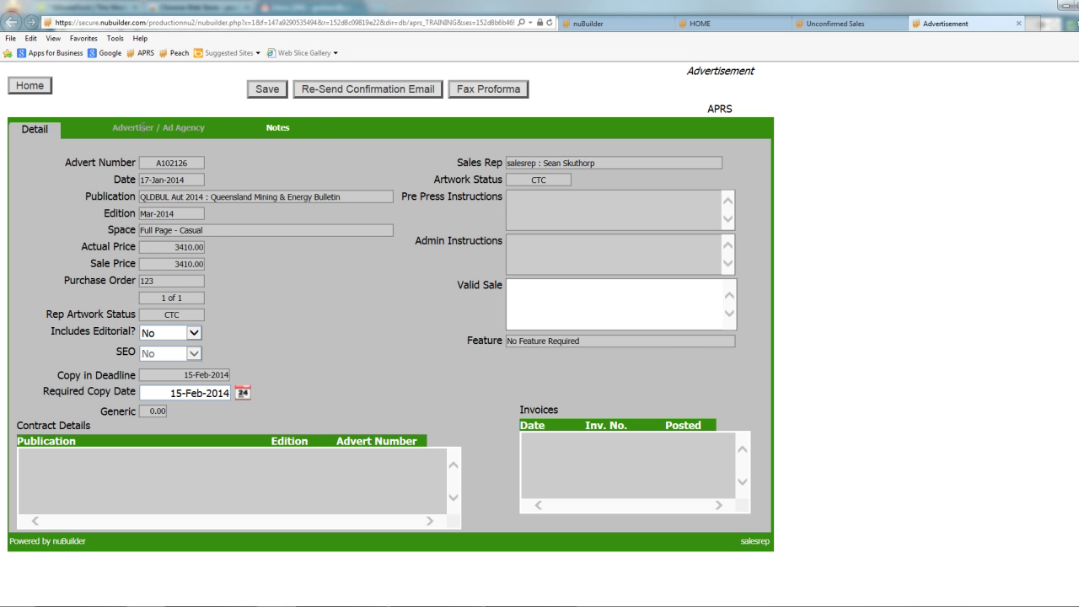
# Review A102126's Advertiser / Ad Agency details, then re-send its booking confirmation email.
pyautogui.click(144, 127)
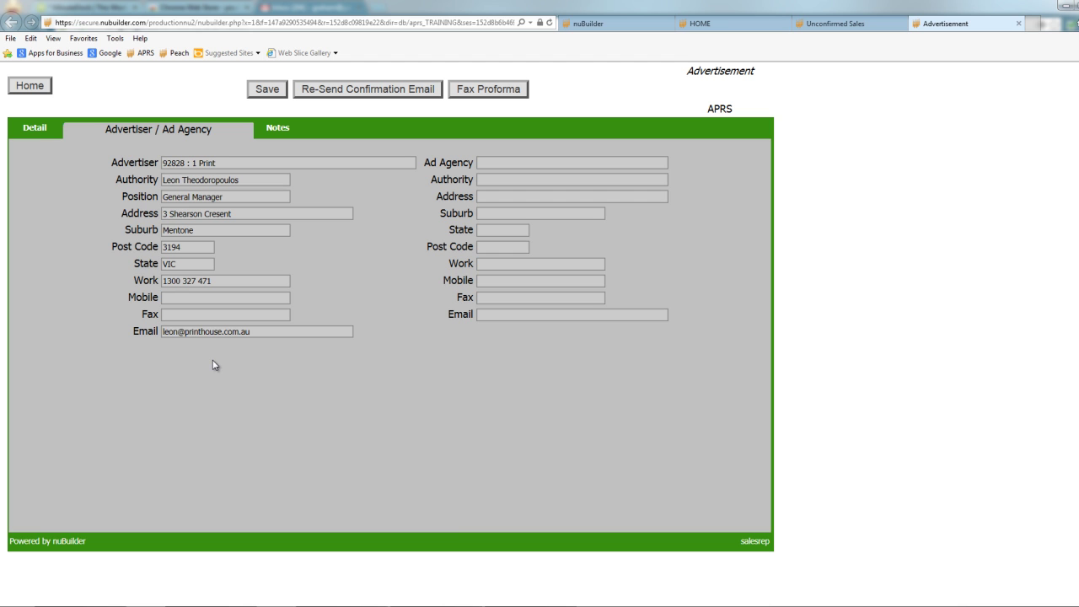
pyautogui.click(36, 129)
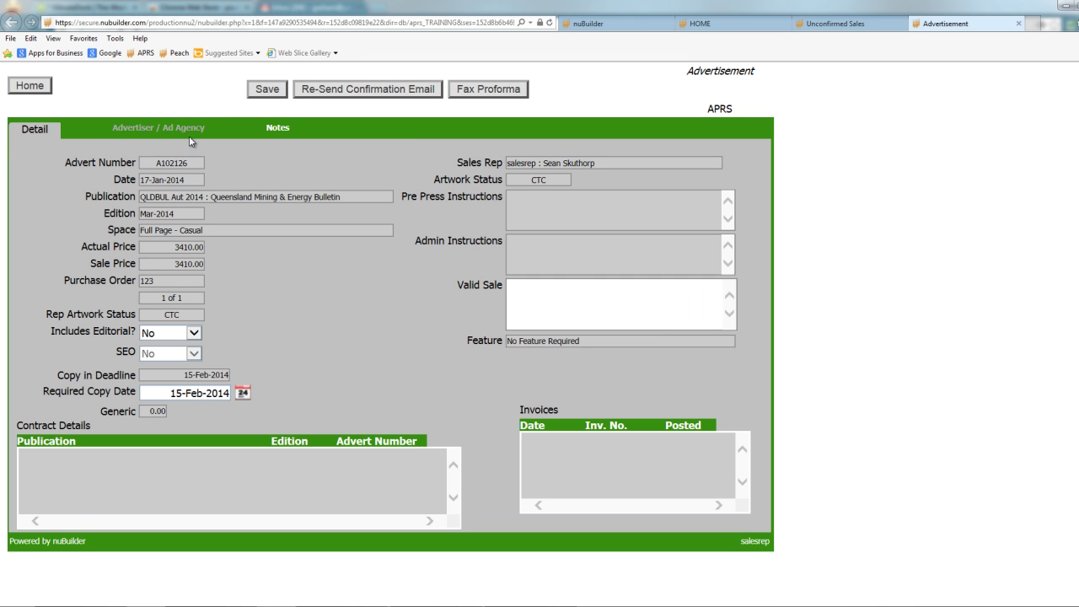
pyautogui.click(192, 127)
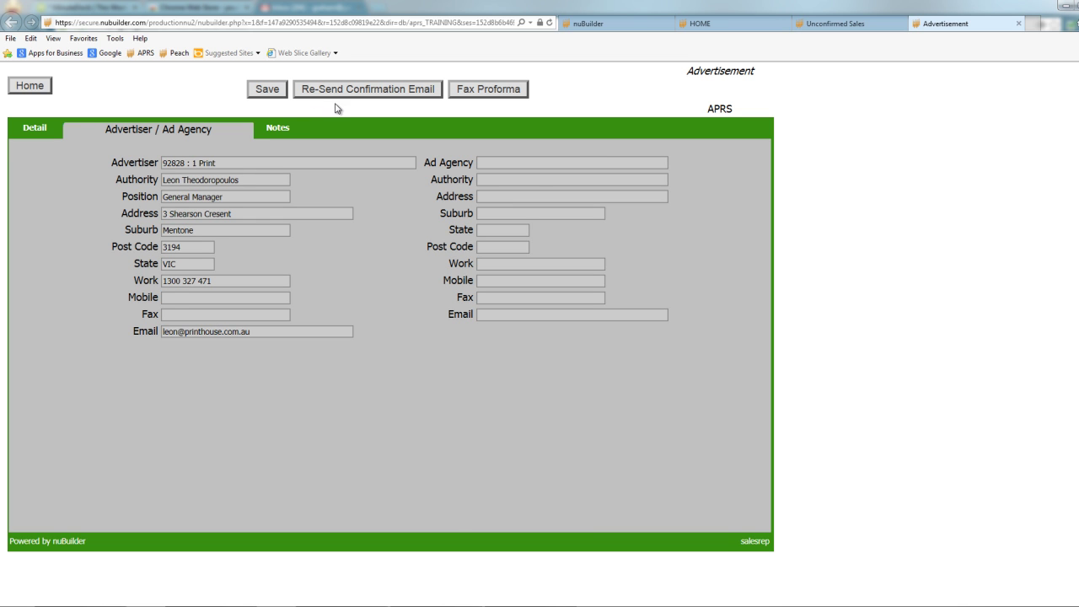
pyautogui.click(34, 128)
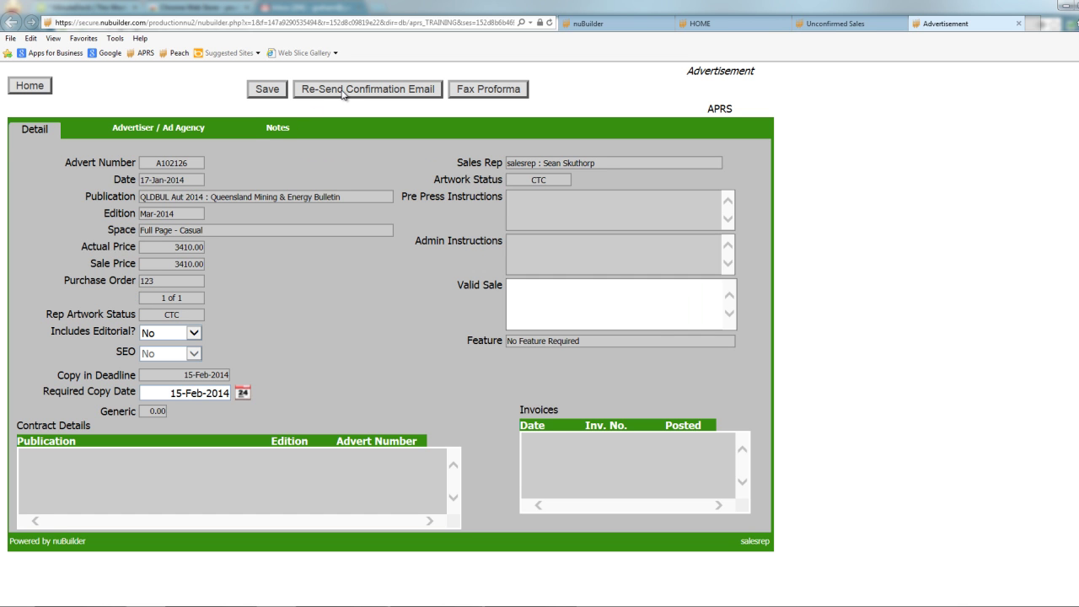
pyautogui.click(342, 91)
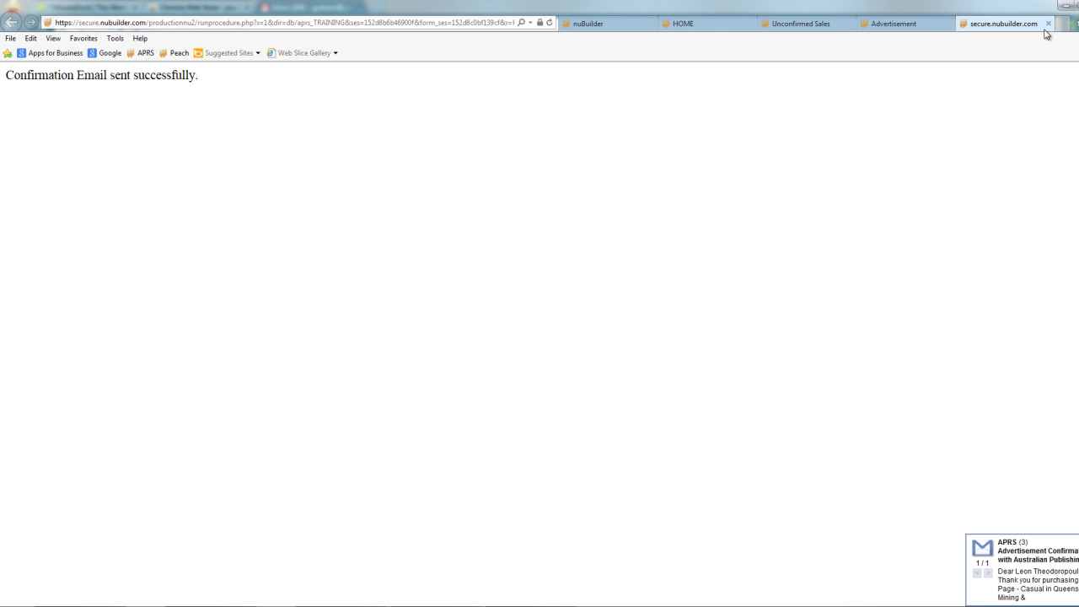
pyautogui.click(1048, 24)
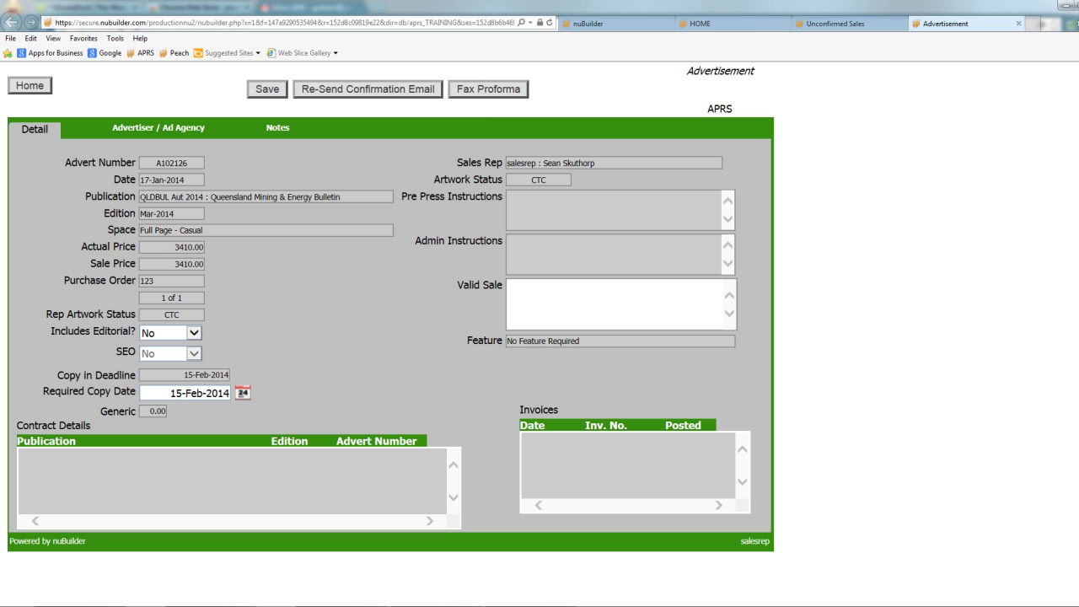
# Generate A102126's fax proforma and read through the $3410.00-per-edition booking order confirmation.
pyautogui.click(489, 91)
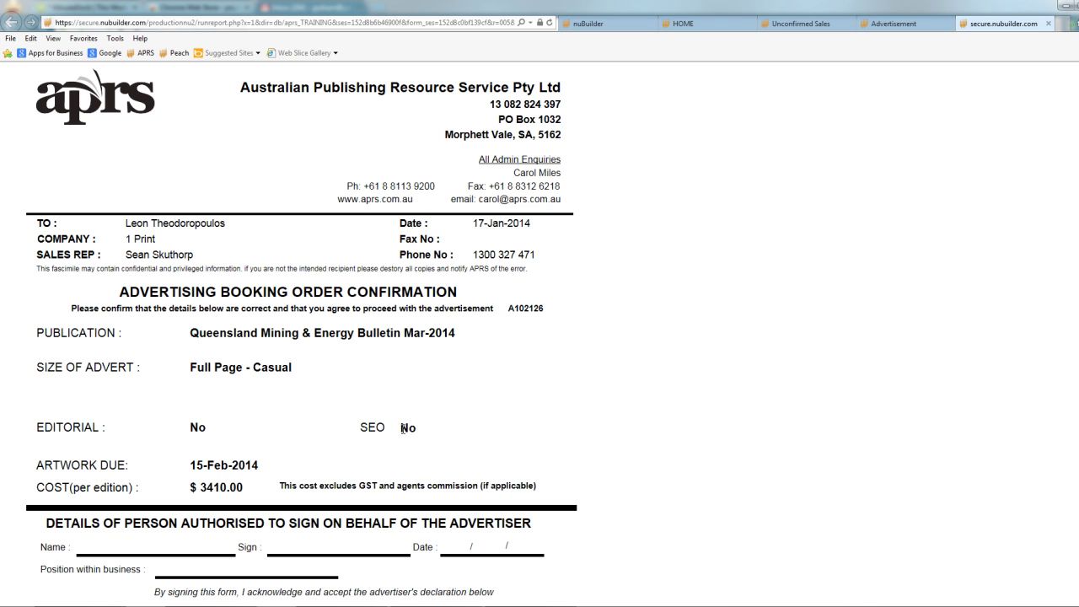
pyautogui.scroll(-5, 402, 428)
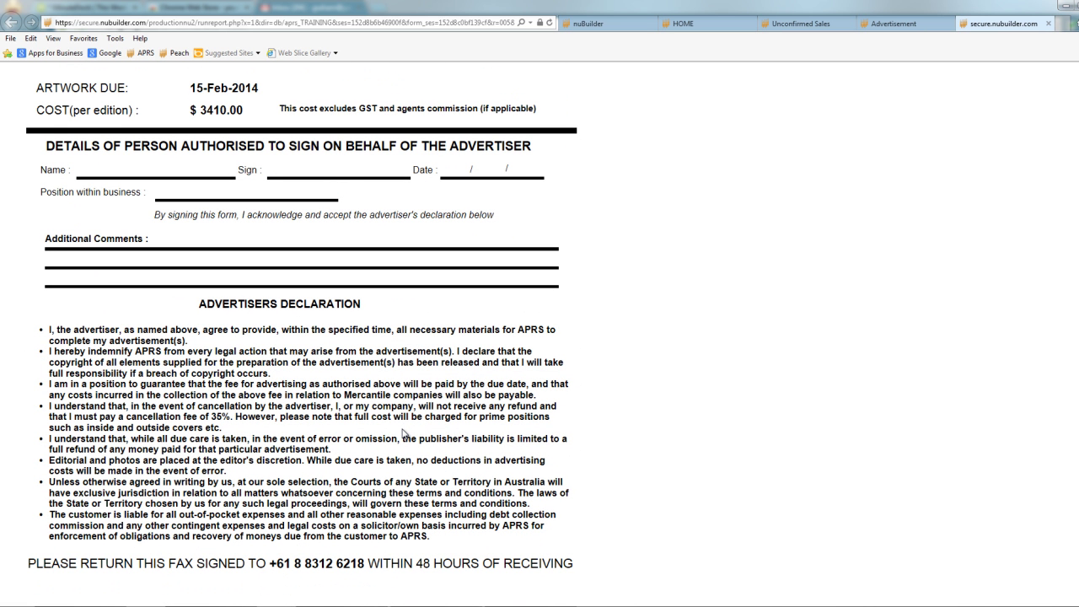
pyautogui.scroll(6, 403, 434)
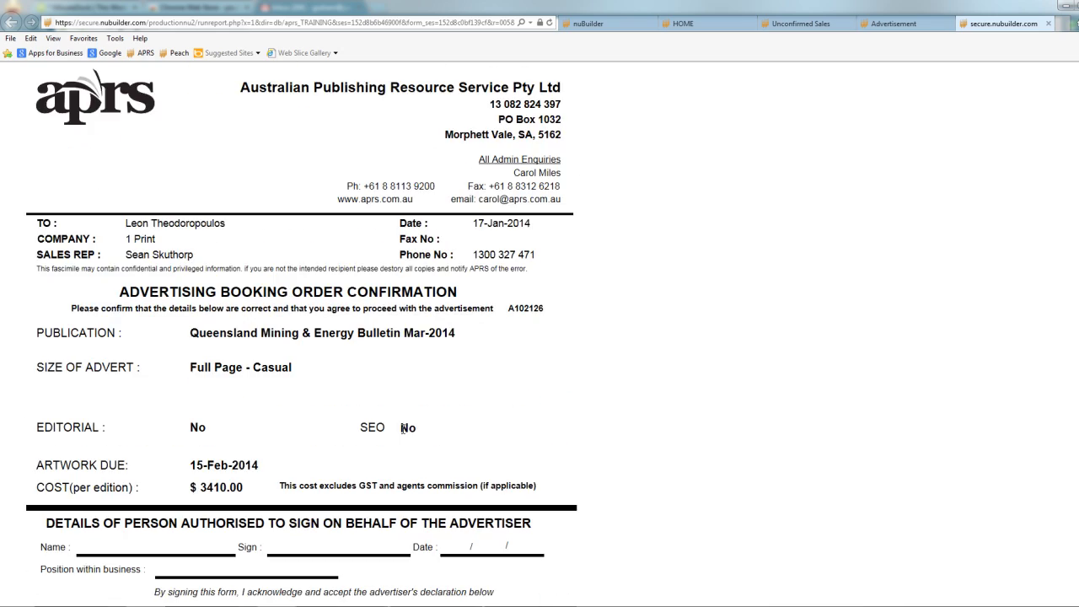
pyautogui.scroll(-3, 402, 433)
pyautogui.scroll(-3, 402, 434)
pyautogui.scroll(2, 402, 433)
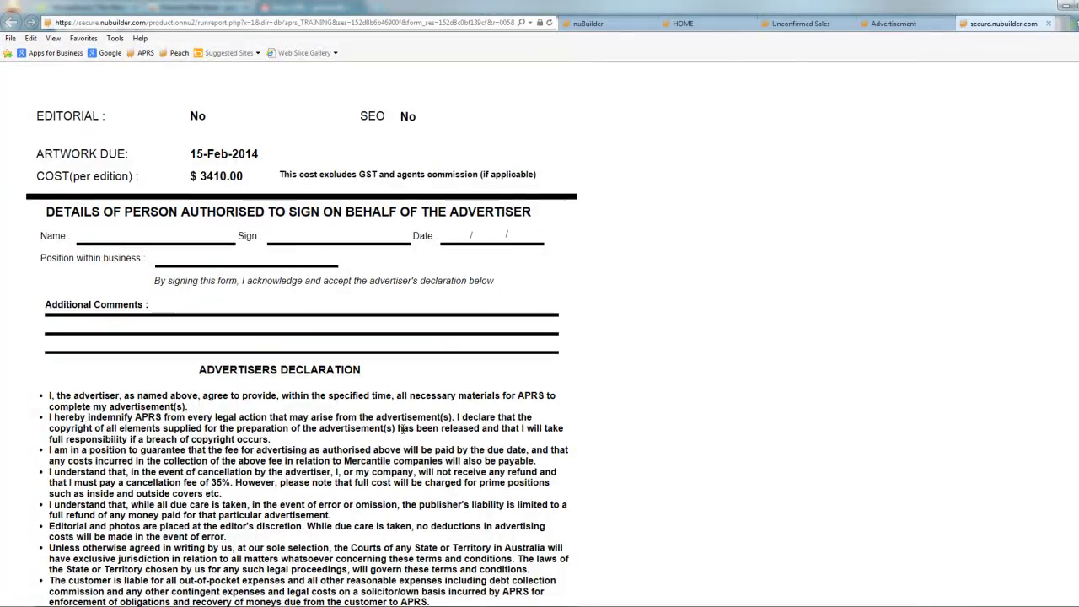
pyautogui.scroll(4, 402, 434)
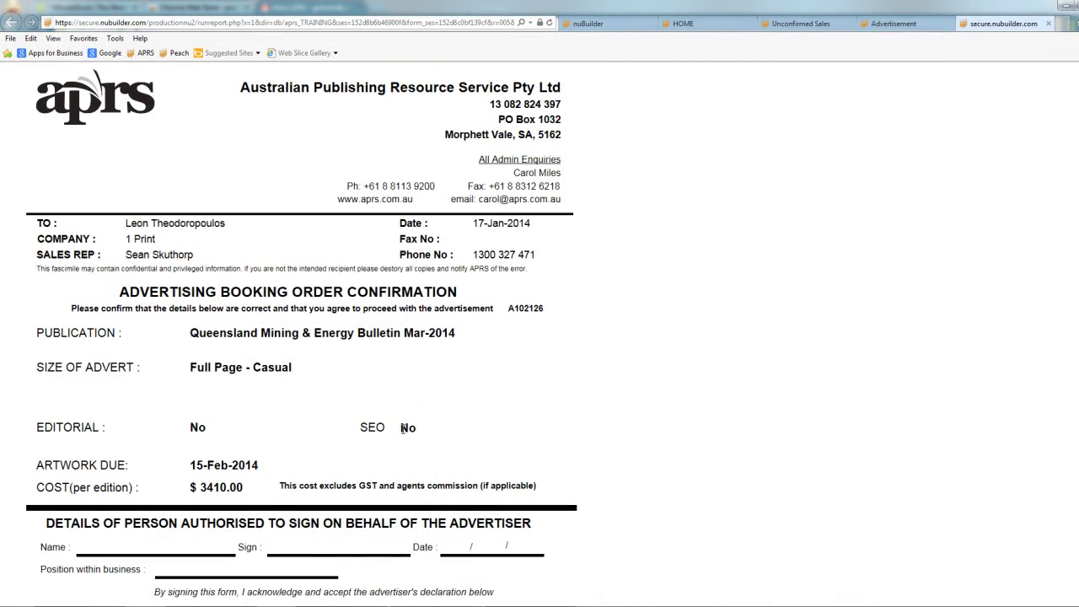
pyautogui.scroll(-5, 402, 428)
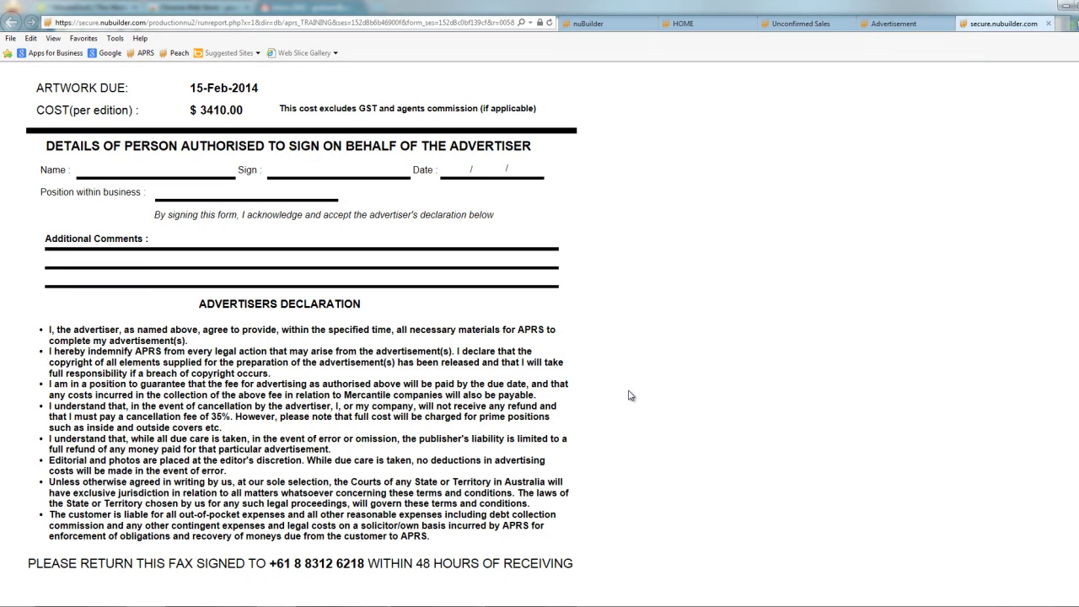
pyautogui.scroll(5, 301, 336)
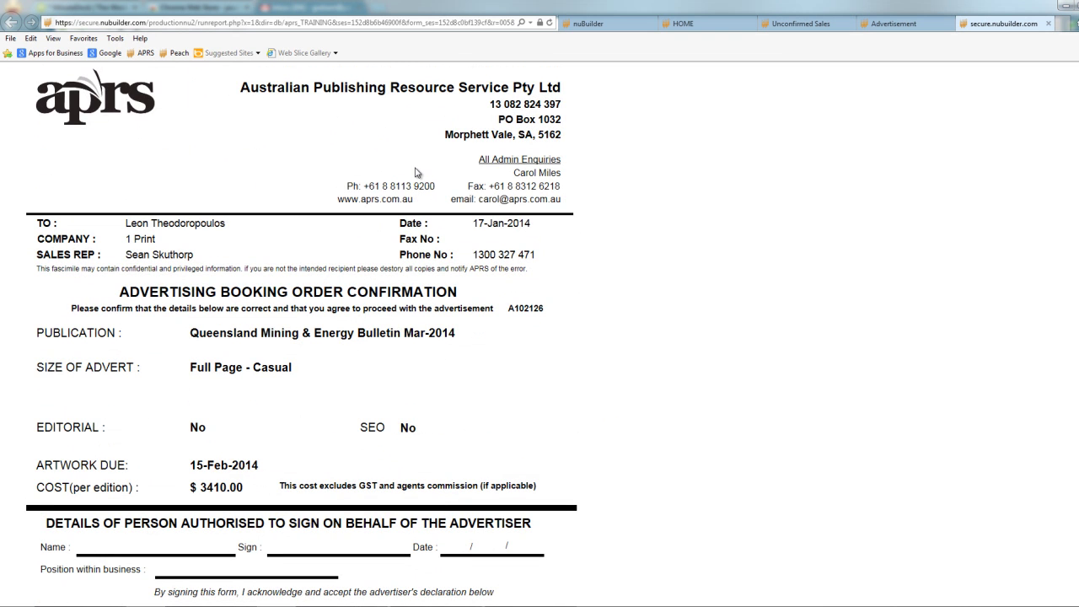
# Cancel printing the fax proforma and close the report, back to advert A102126's form.
pyautogui.hotkey('ctrl', 'p')
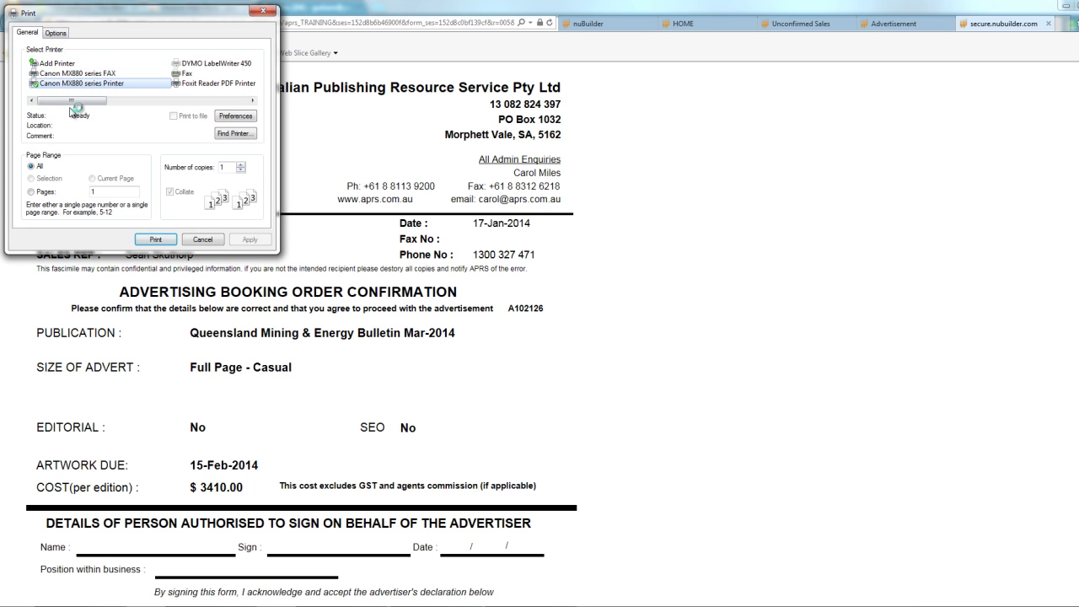
pyautogui.click(267, 11)
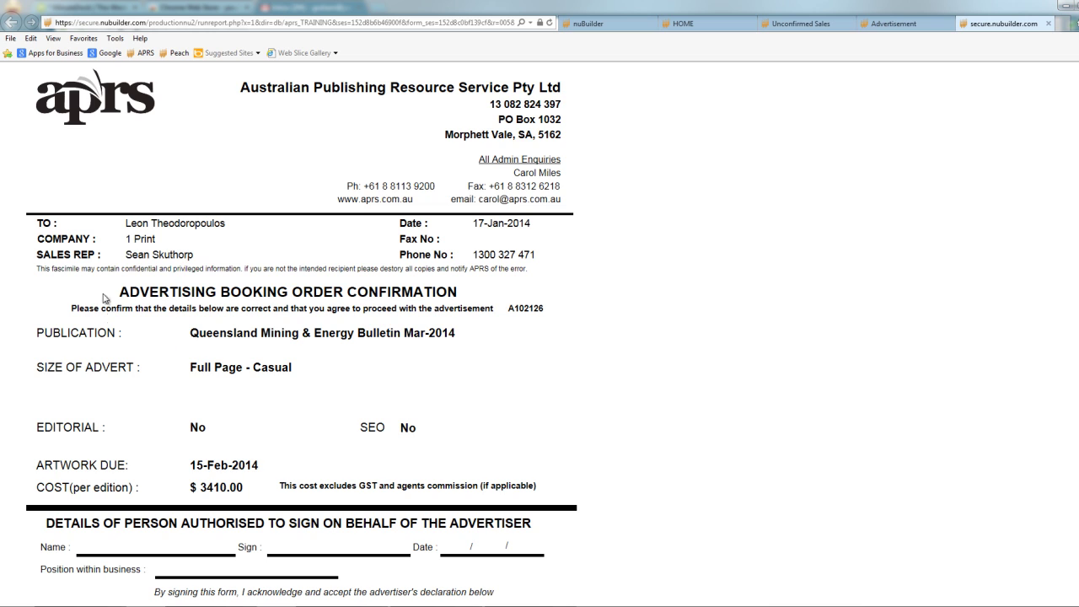
pyautogui.scroll(-4, 194, 396)
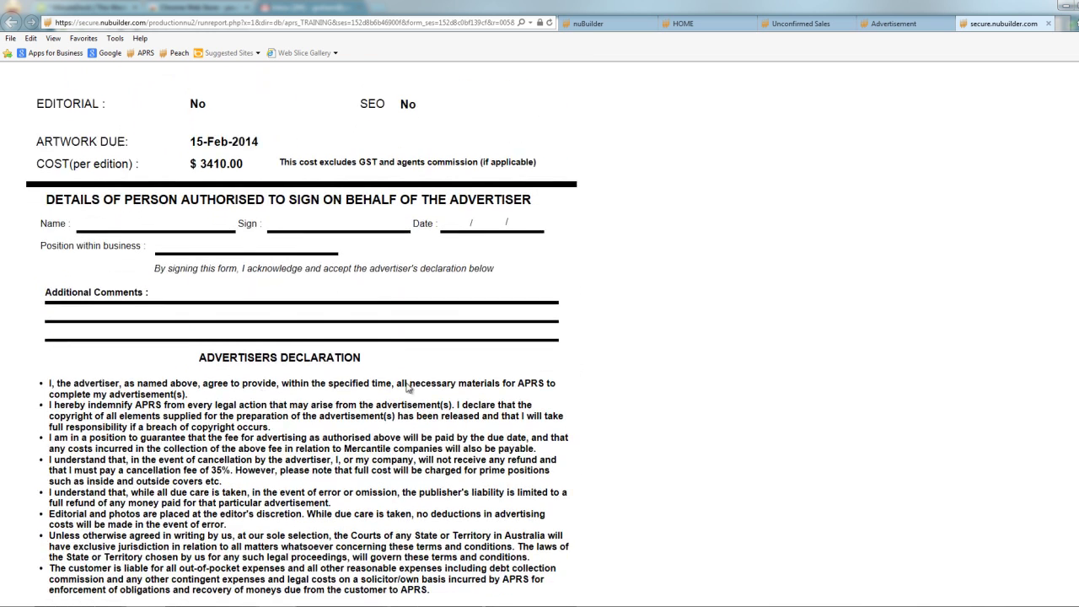
pyautogui.click(1048, 23)
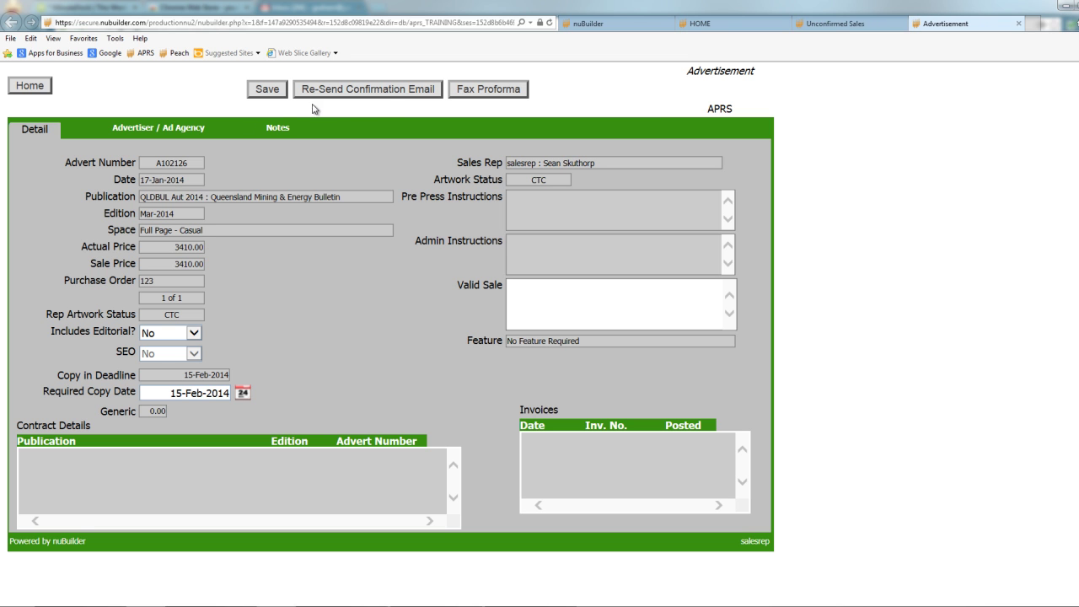
# Regenerate A102126's fax proforma from its form, review it, then switch to Unconfirmed Sales.
pyautogui.click(831, 26)
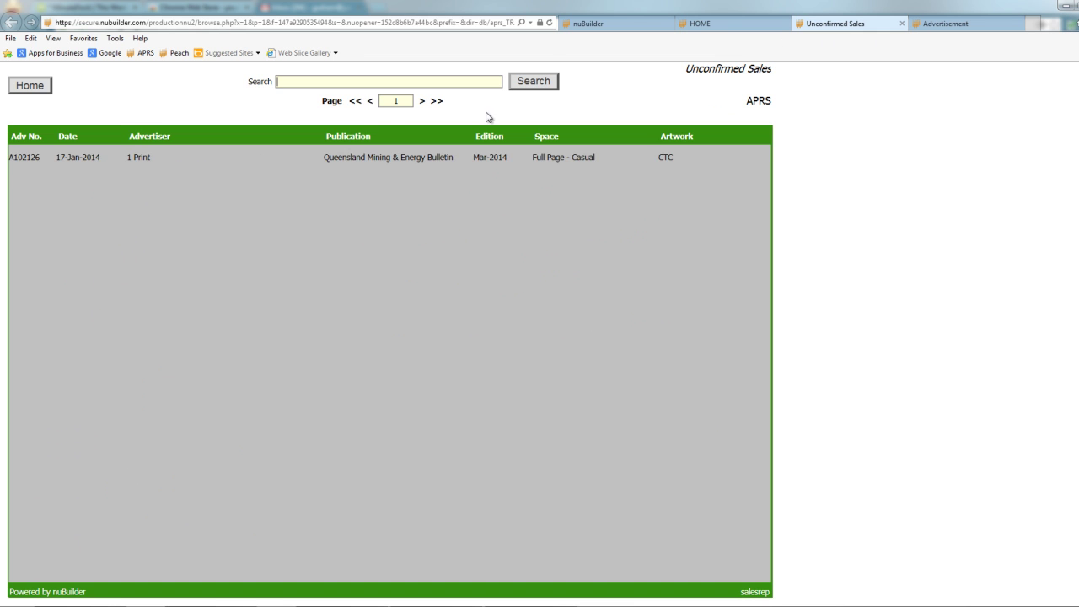
pyautogui.click(962, 25)
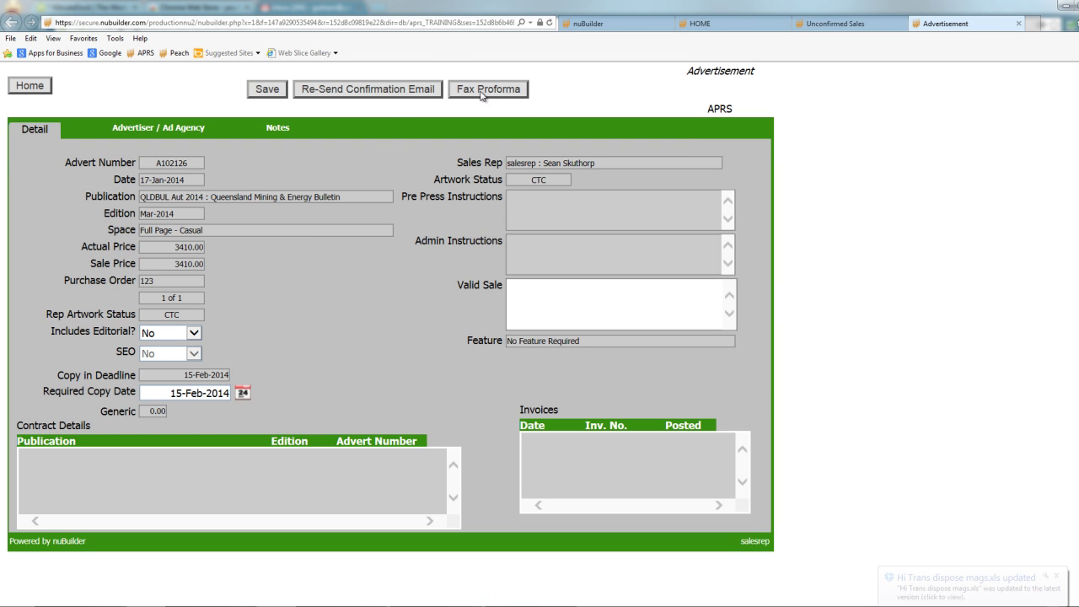
pyautogui.click(495, 91)
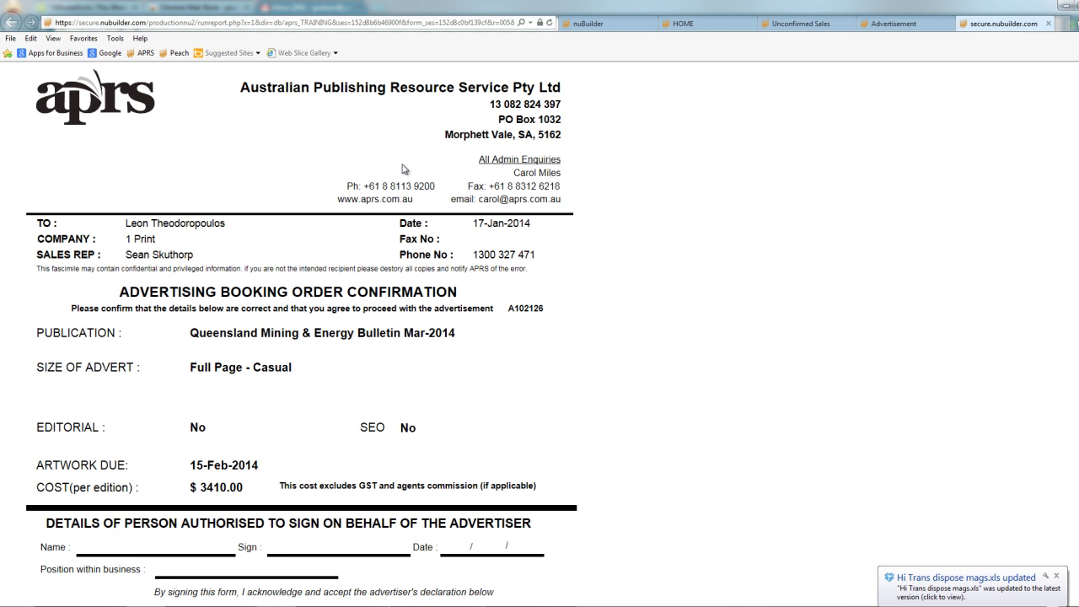
pyautogui.scroll(-5, 351, 395)
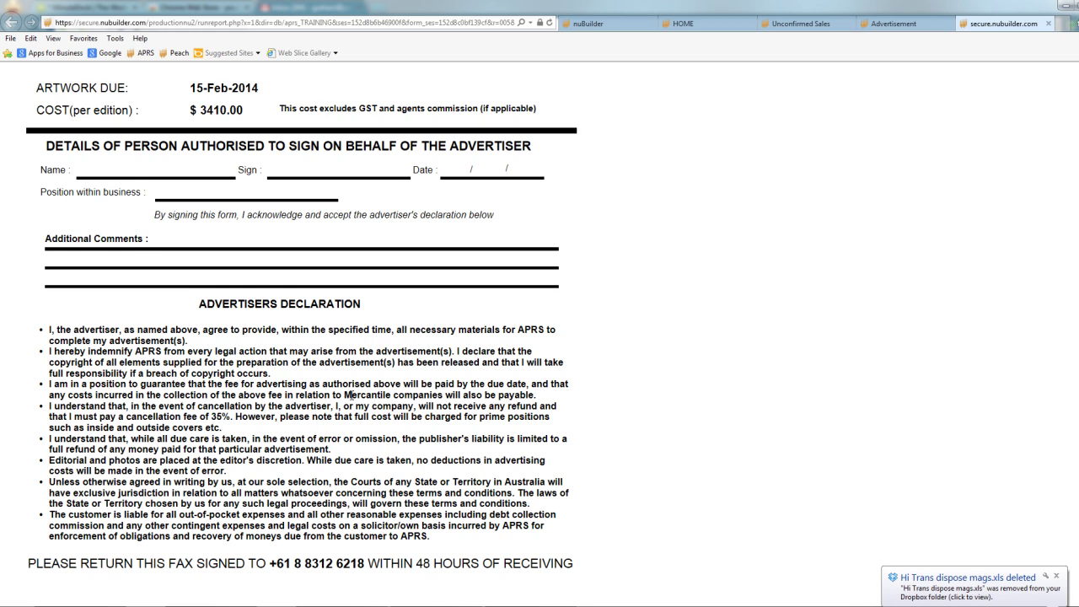
pyautogui.scroll(4, 352, 394)
pyautogui.scroll(-1, 352, 394)
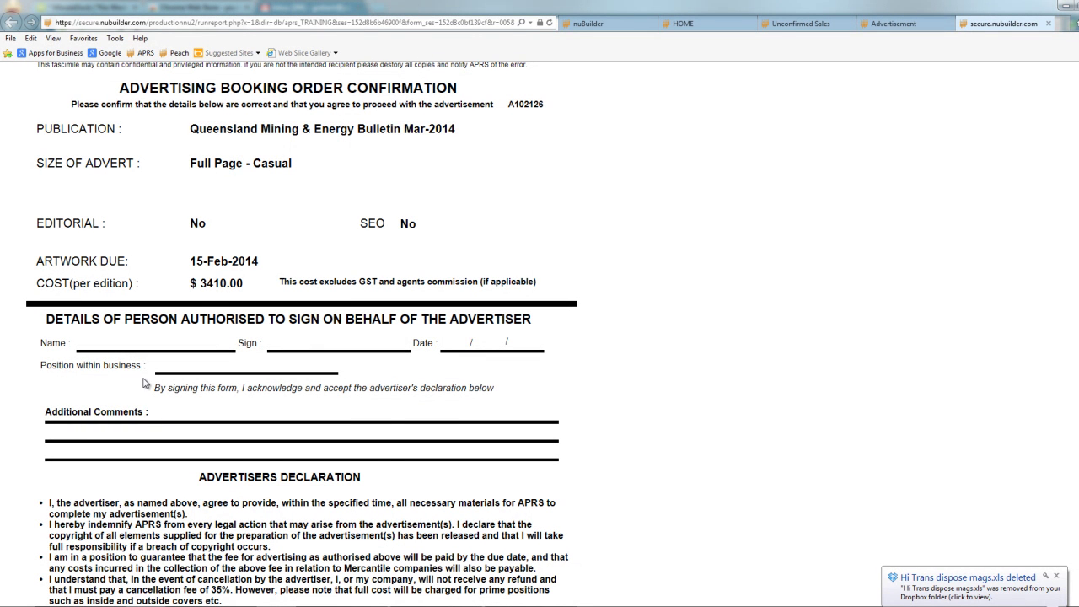
pyautogui.scroll(-1, 279, 504)
pyautogui.scroll(-1, 279, 504)
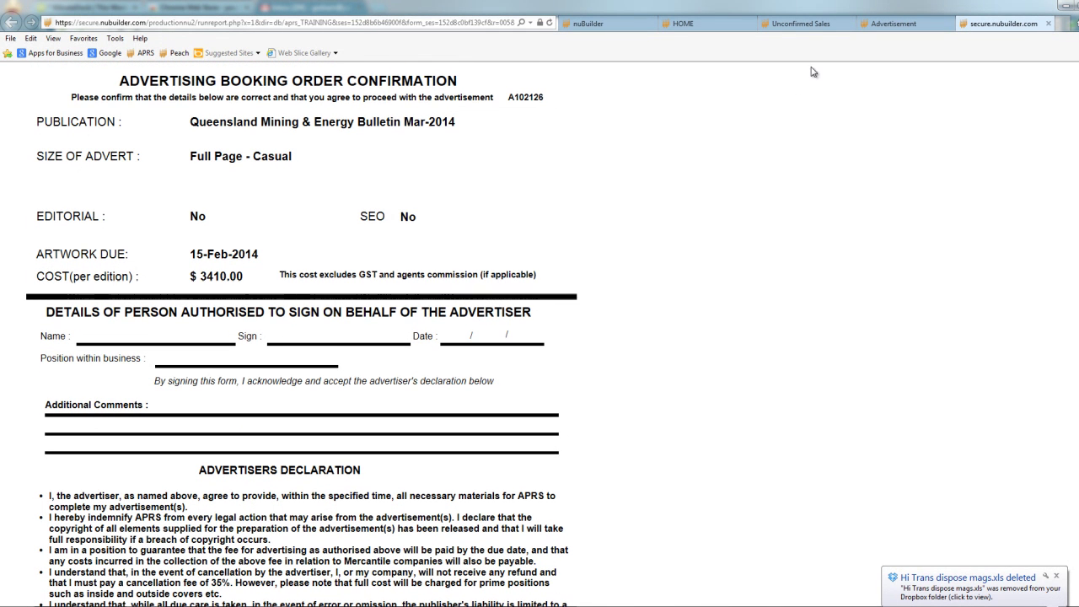
pyautogui.click(811, 27)
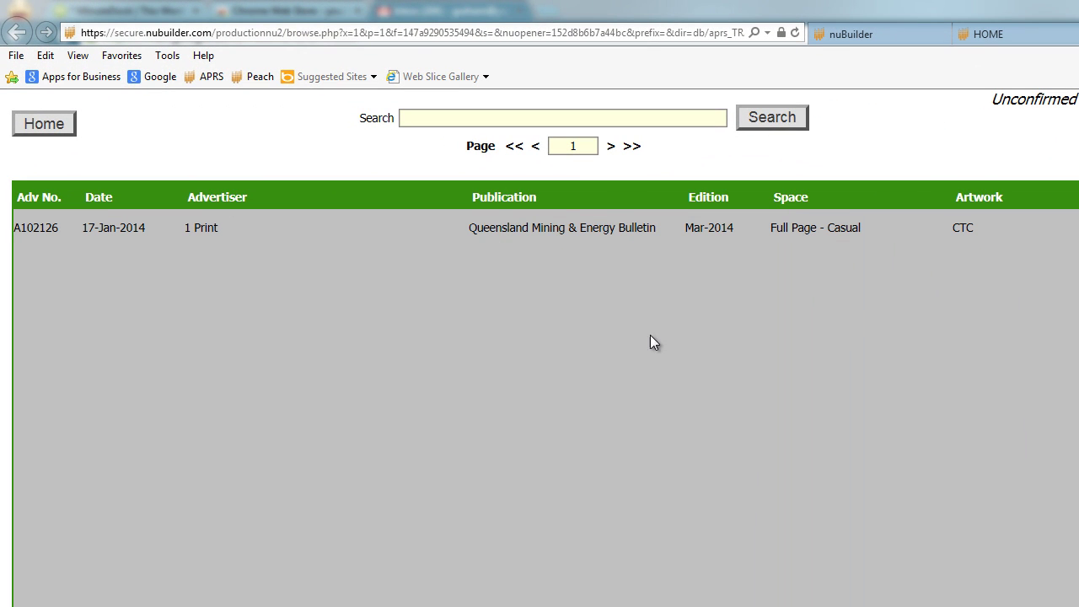
# Close the fax proforma, advert A102126 and Unconfirmed Sales tabs to return home.
pyautogui.click(674, 228)
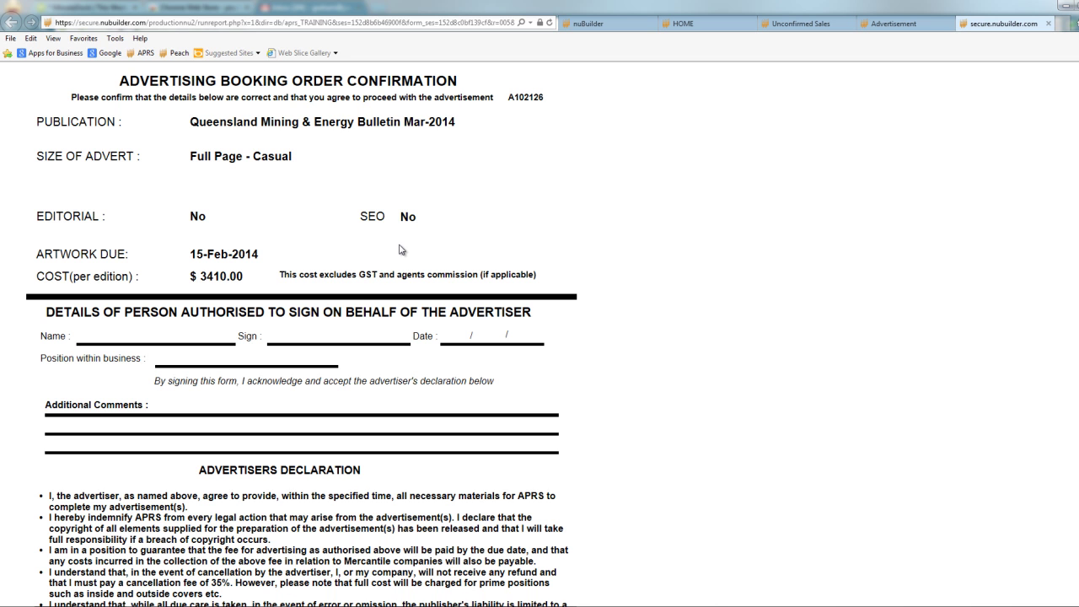
pyautogui.click(900, 25)
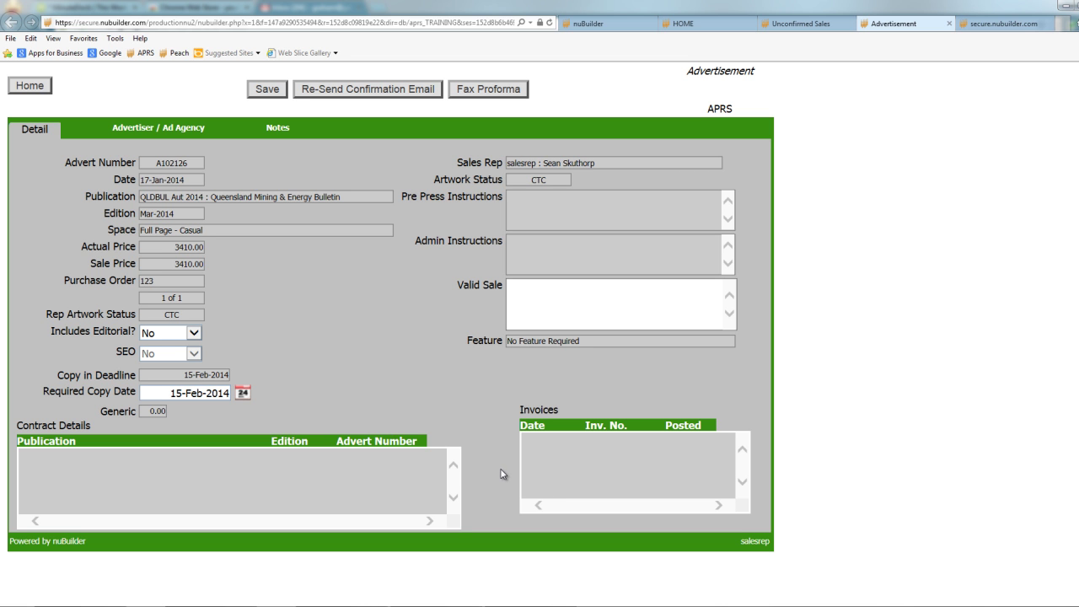
pyautogui.click(1004, 27)
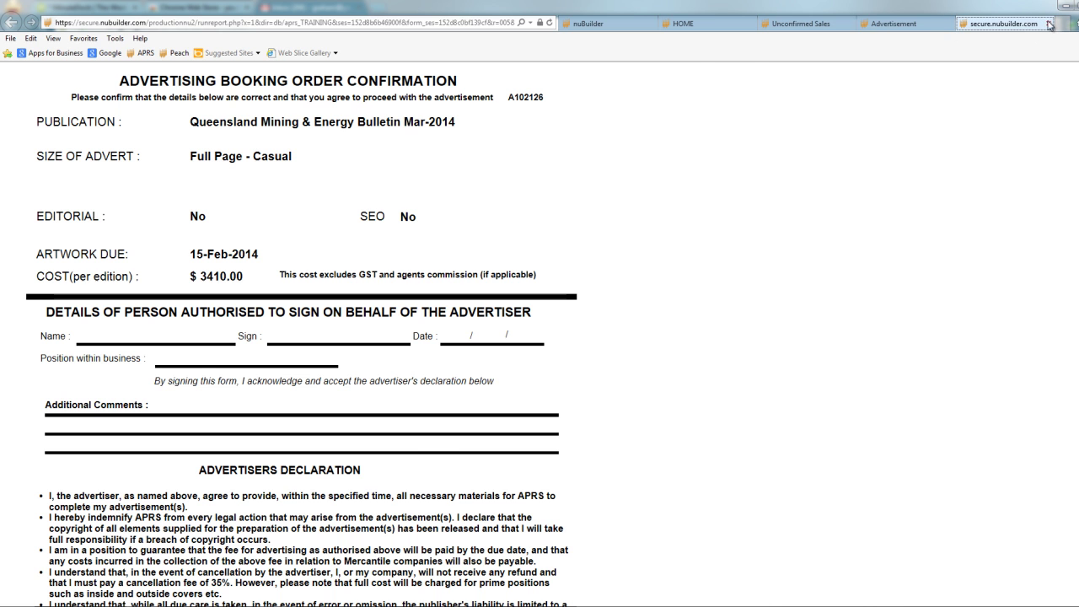
pyautogui.click(1048, 26)
pyautogui.click(1050, 24)
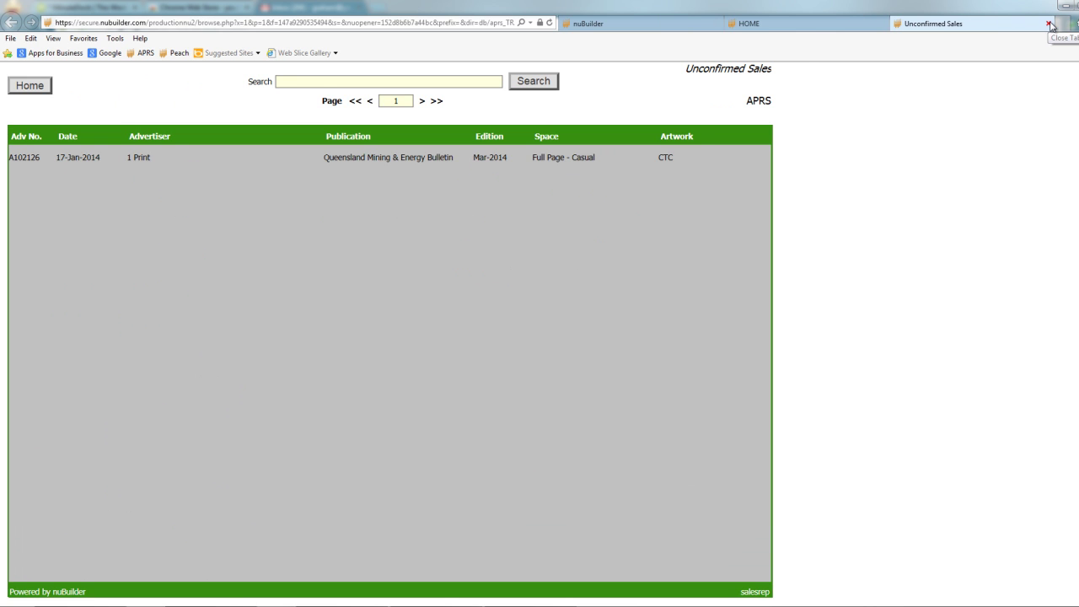
pyautogui.click(1048, 23)
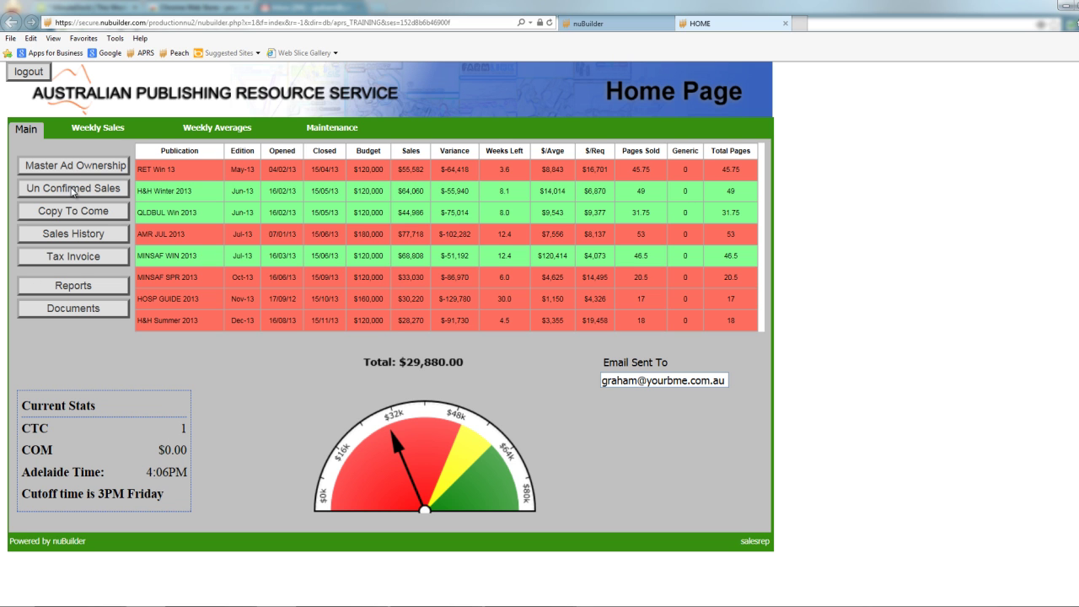
pyautogui.click(69, 212)
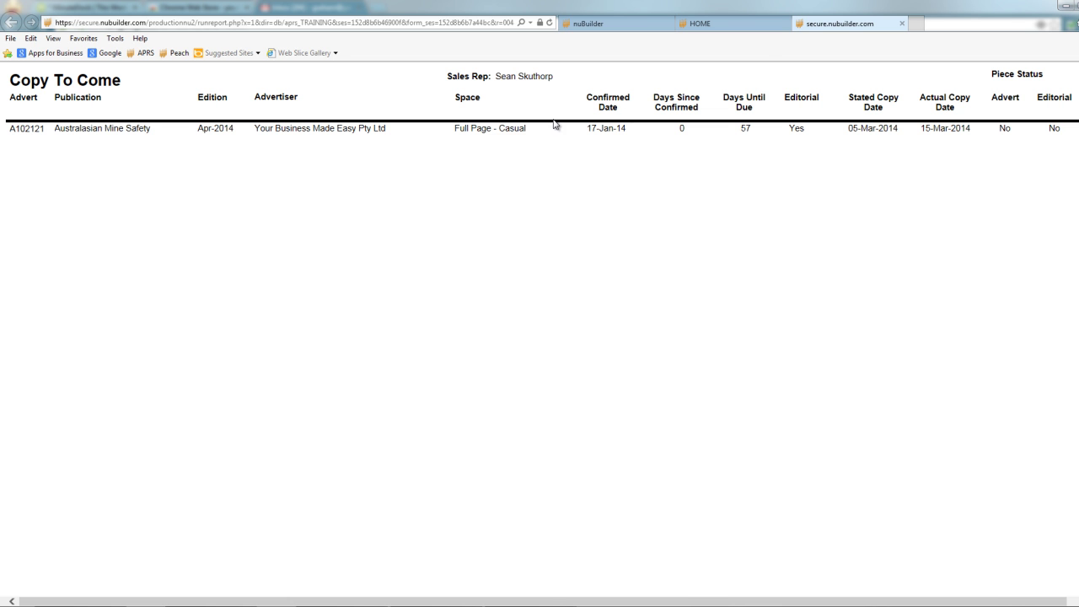
pyautogui.click(901, 25)
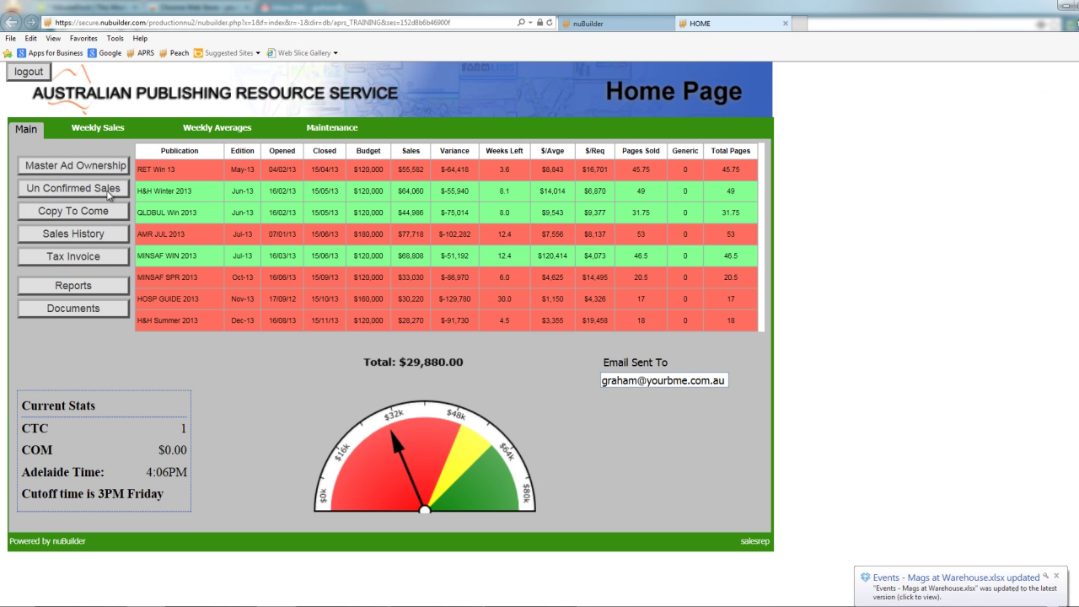
pyautogui.click(80, 211)
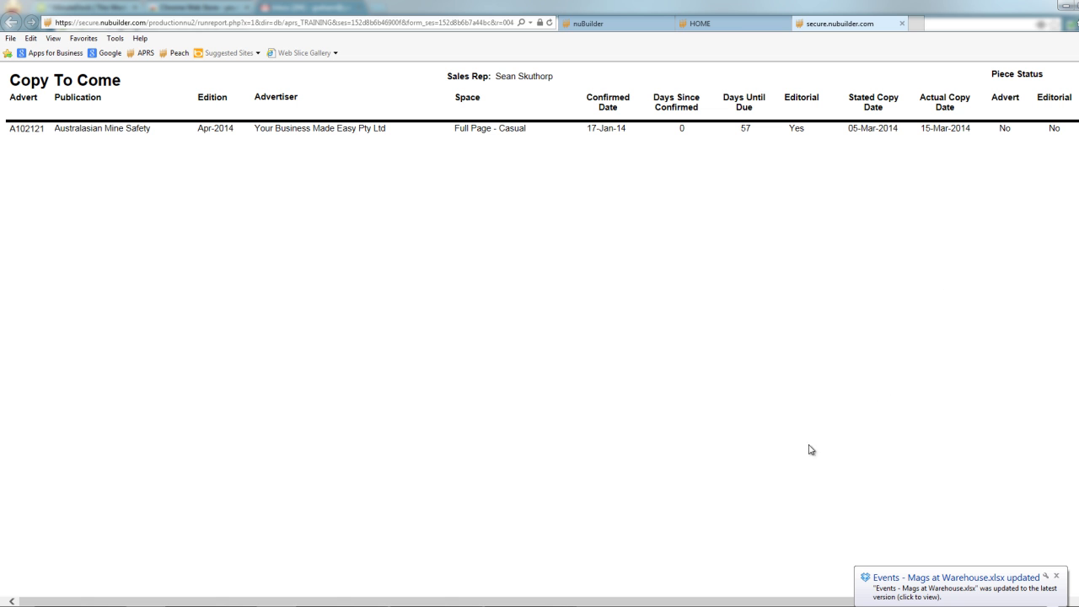
pyautogui.click(901, 24)
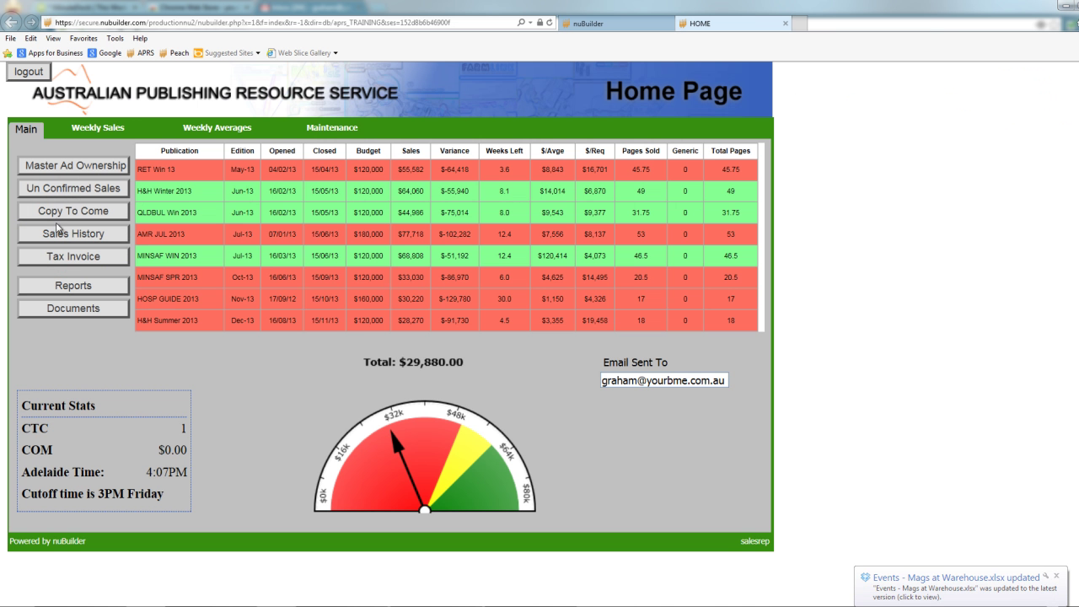
pyautogui.click(59, 236)
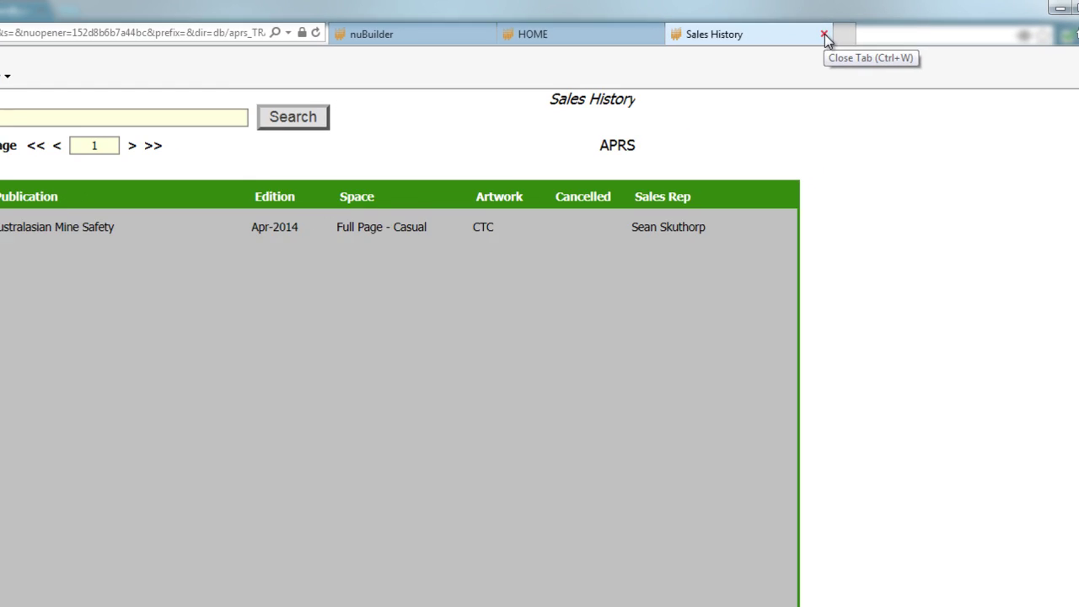
pyautogui.click(826, 35)
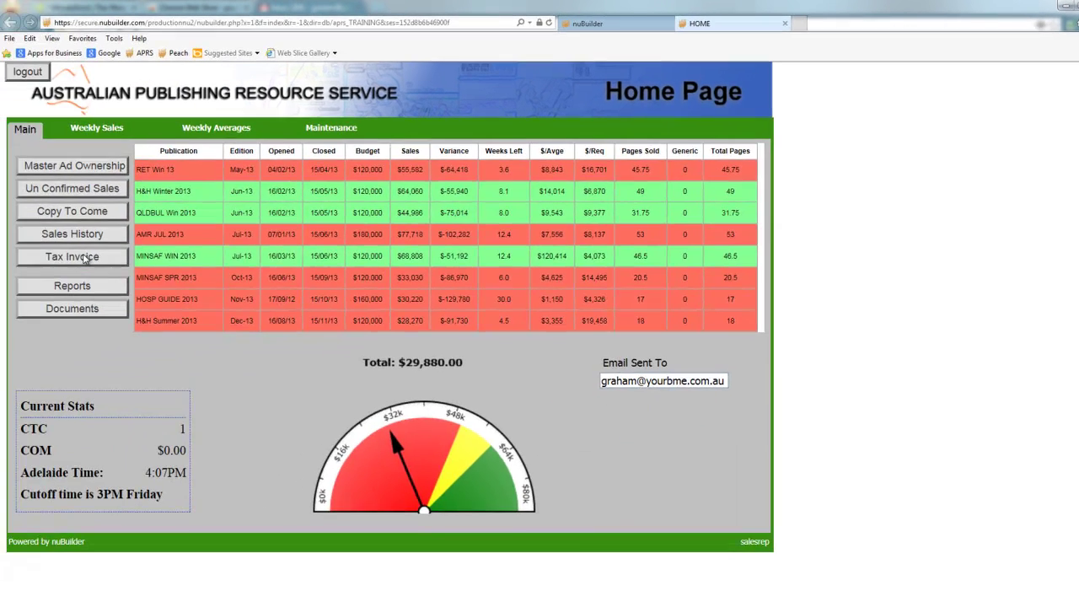
pyautogui.click(88, 258)
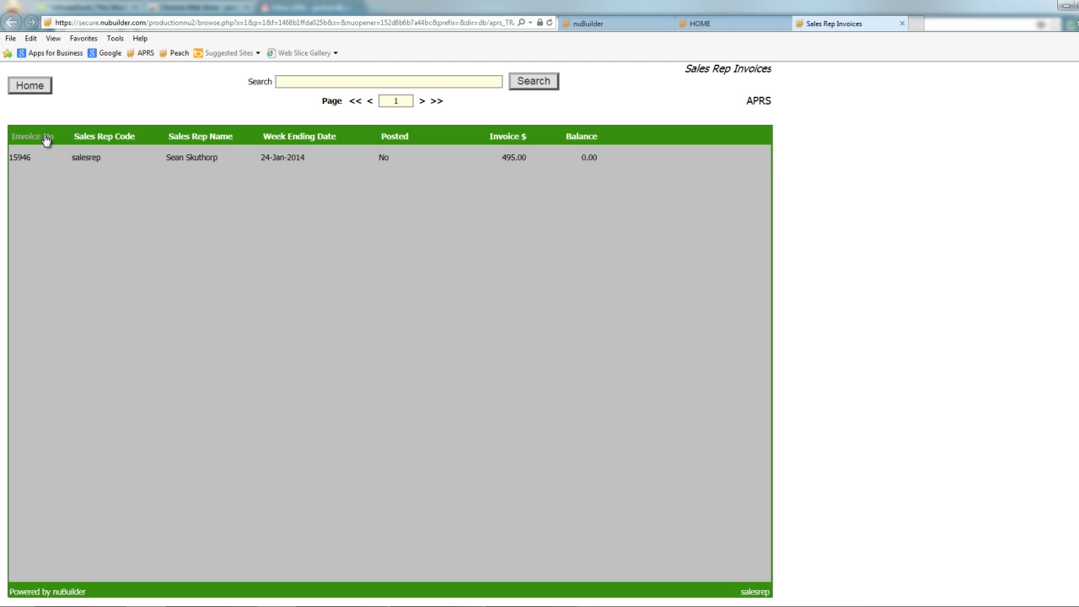
pyautogui.click(298, 158)
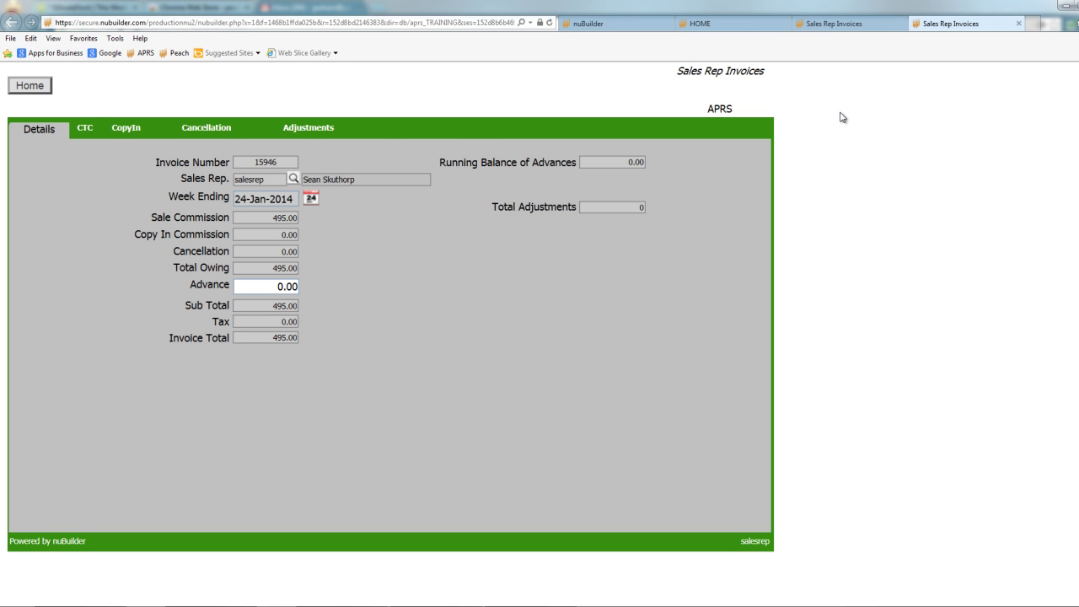
pyautogui.click(1019, 27)
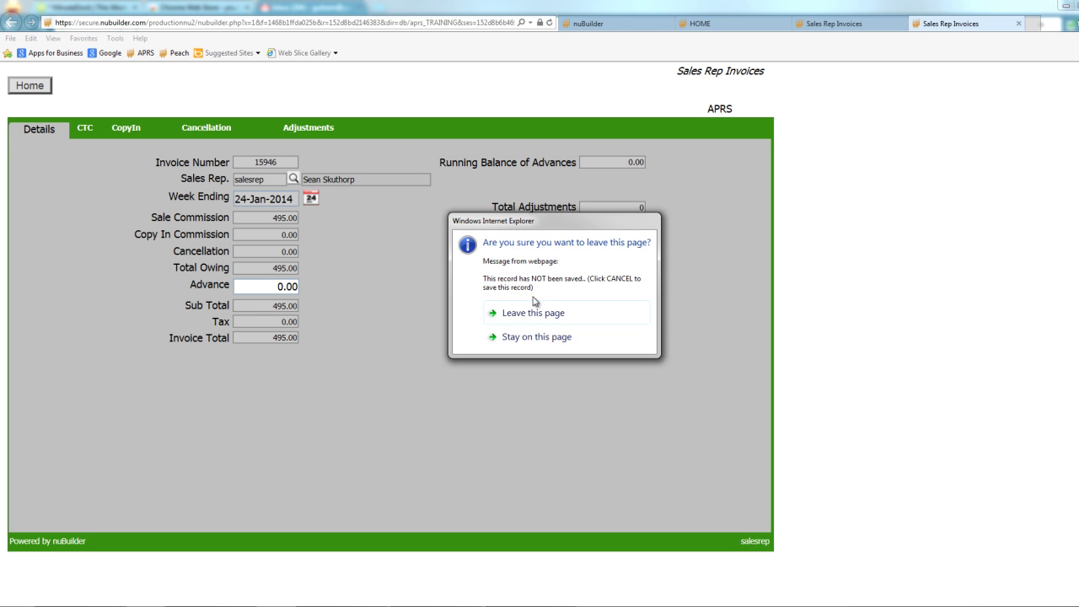
pyautogui.click(526, 312)
pyautogui.click(902, 24)
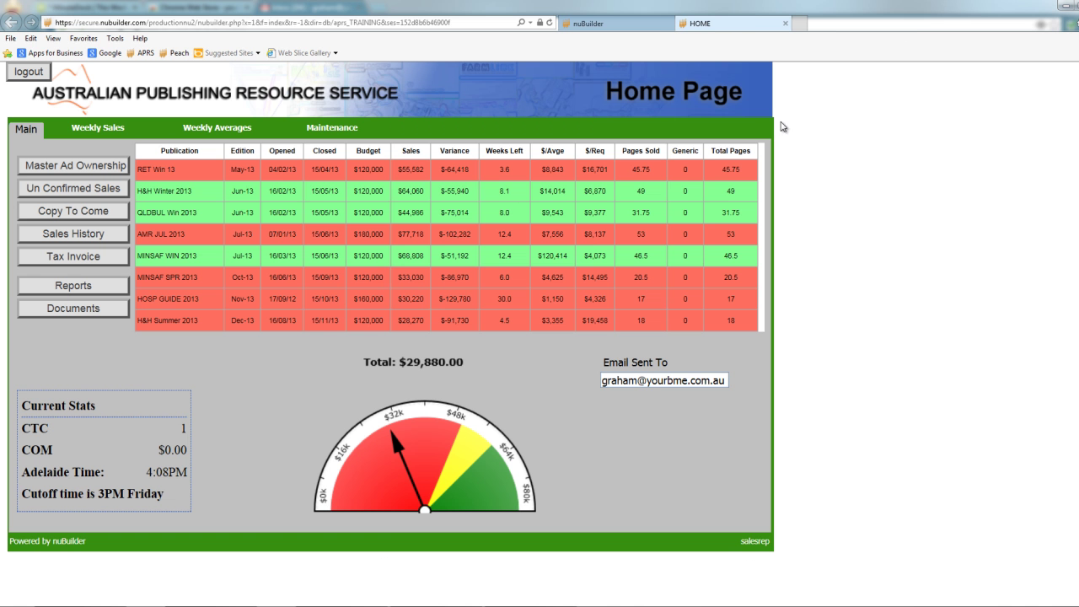